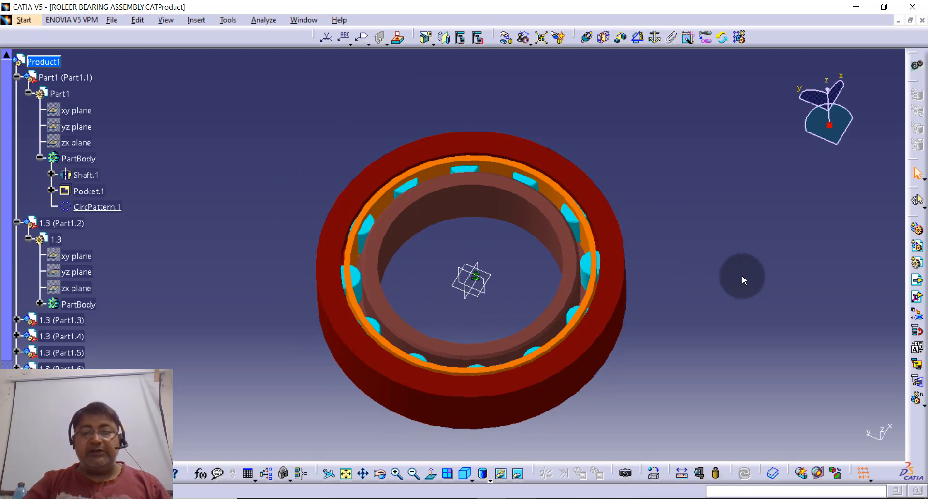
- Close the roller bearing assembly and create a new Part Design part named Part1 with hybrid design enabled
left_click(922, 22)
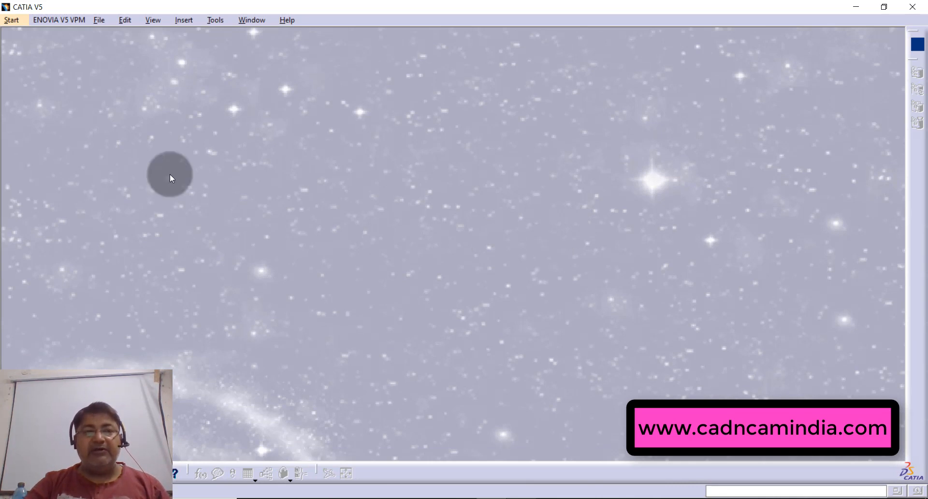
left_click(19, 18)
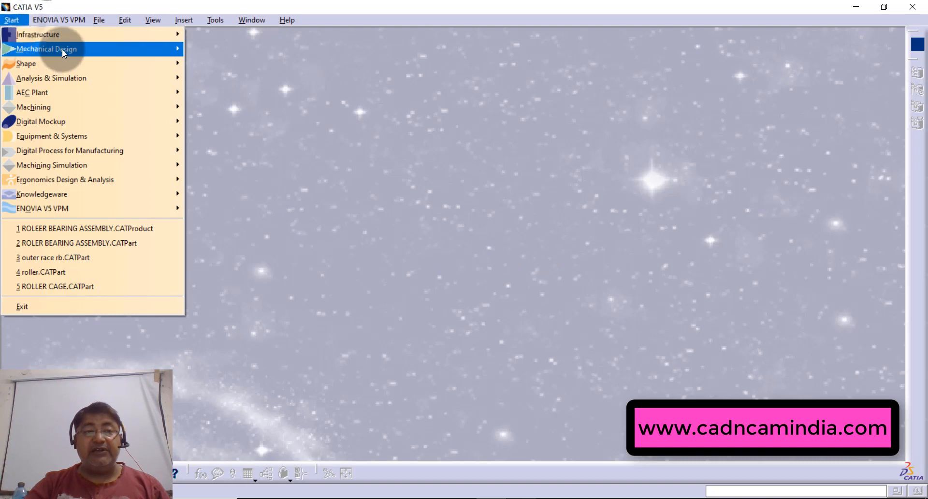
mouse_move(62, 48)
left_click(255, 52)
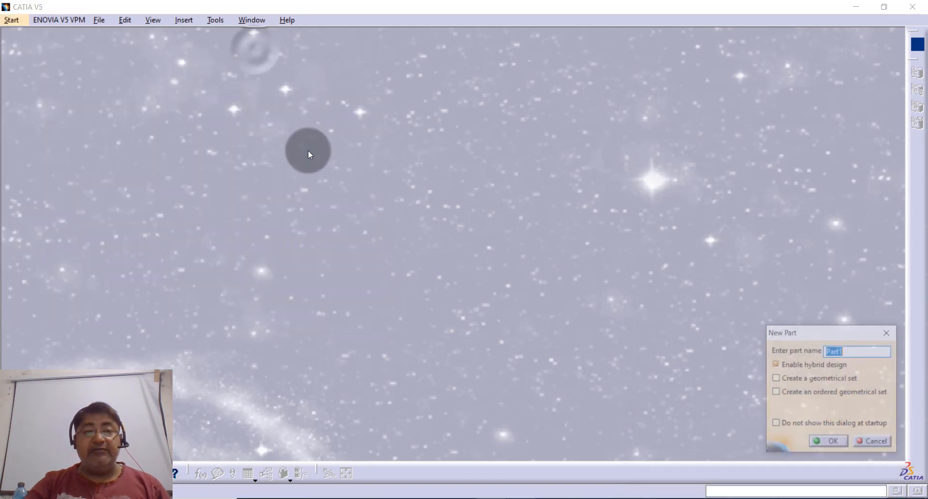
left_click(838, 448)
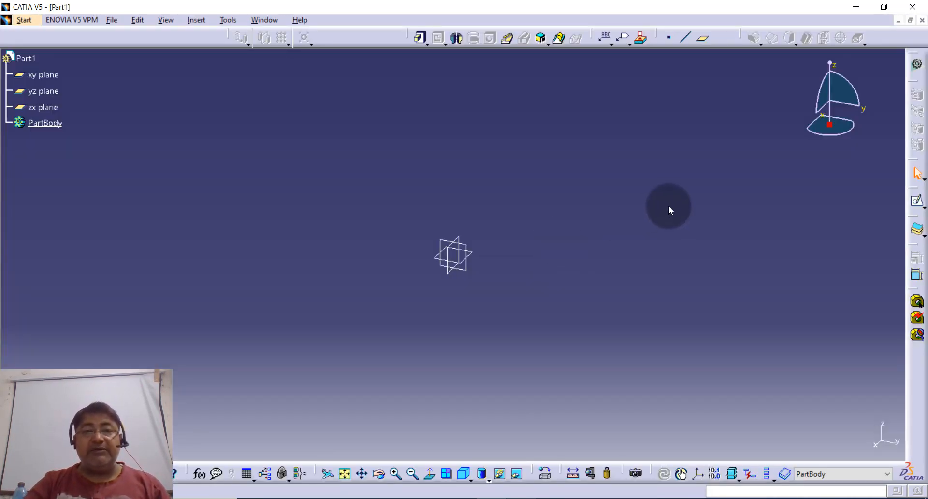
- Start a sketch on the yz plane and draw a vertical line about 40 mm long on the negative H side of the origin
left_click(917, 203)
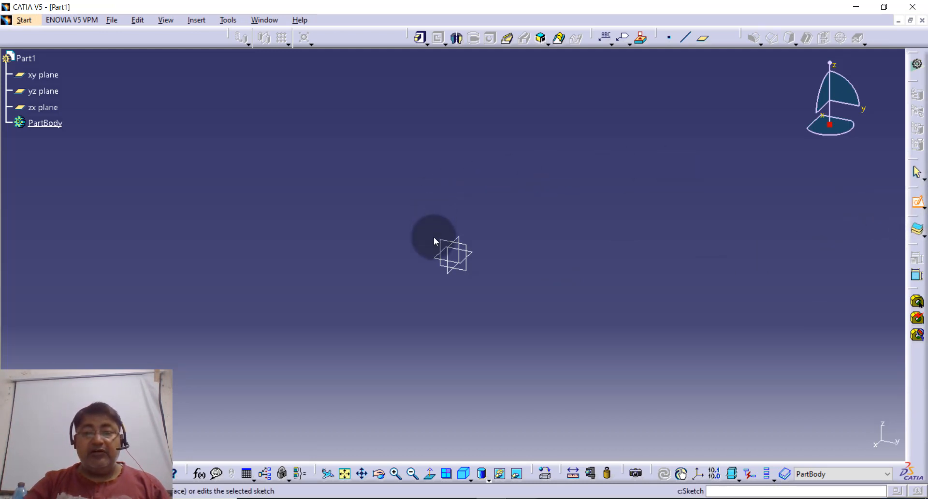
left_click(452, 243)
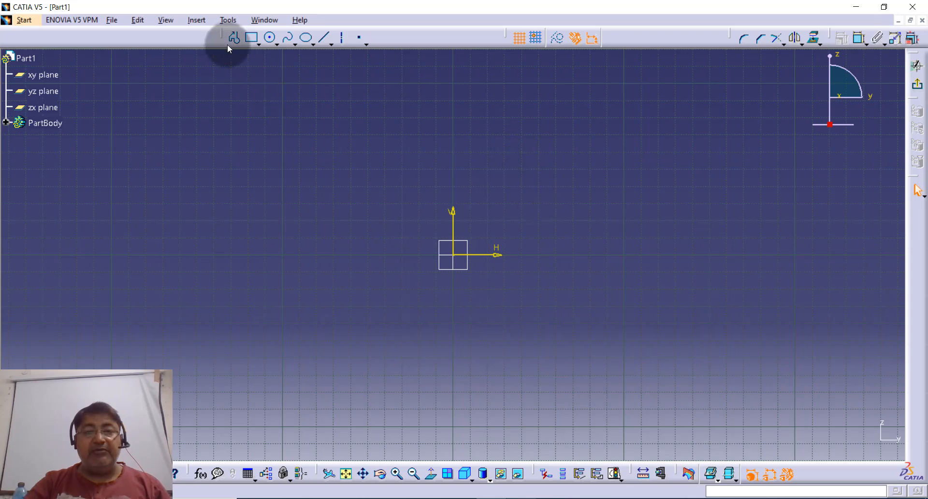
left_click(232, 39)
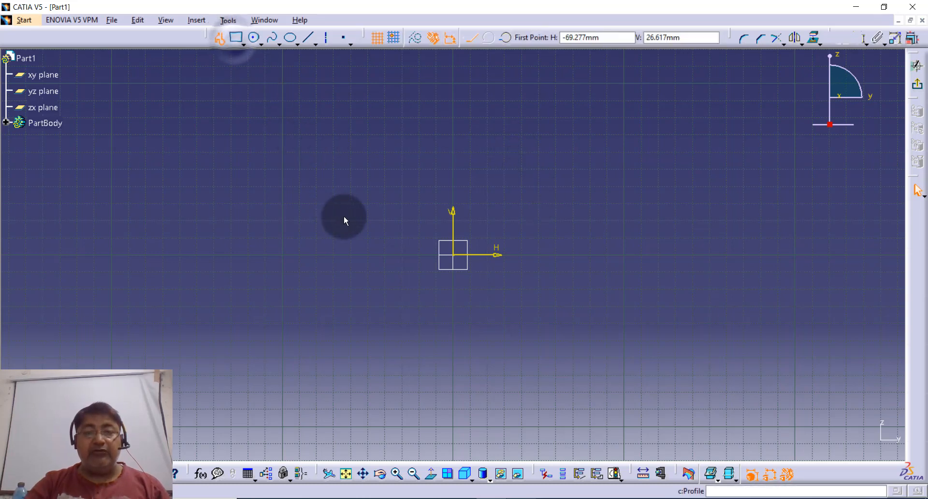
left_click(370, 223)
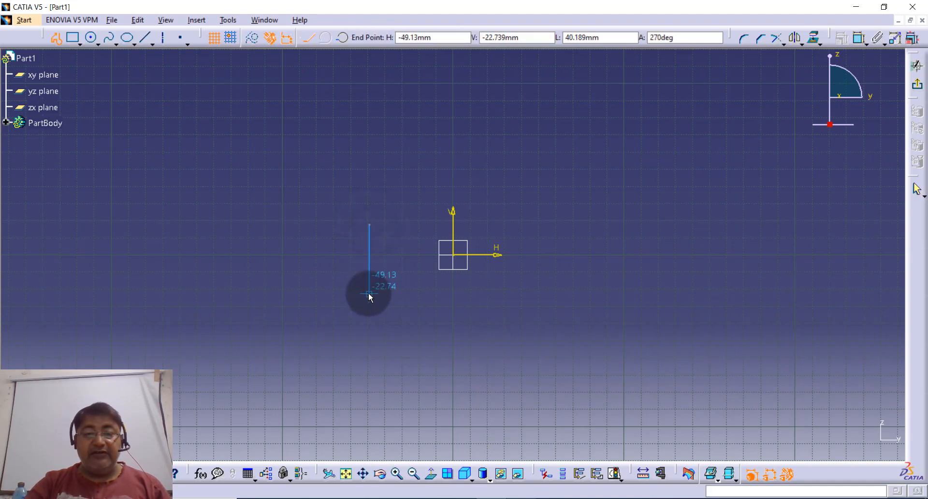
left_click(369, 292)
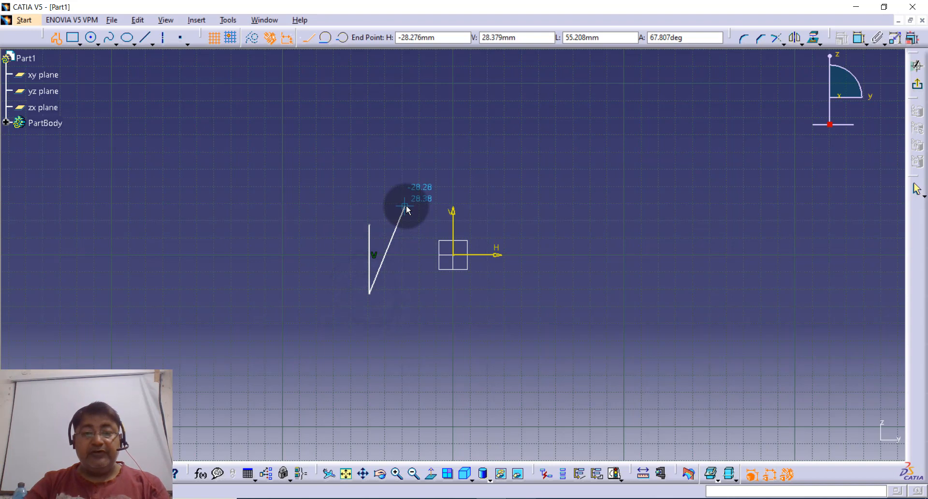
key("Escape")
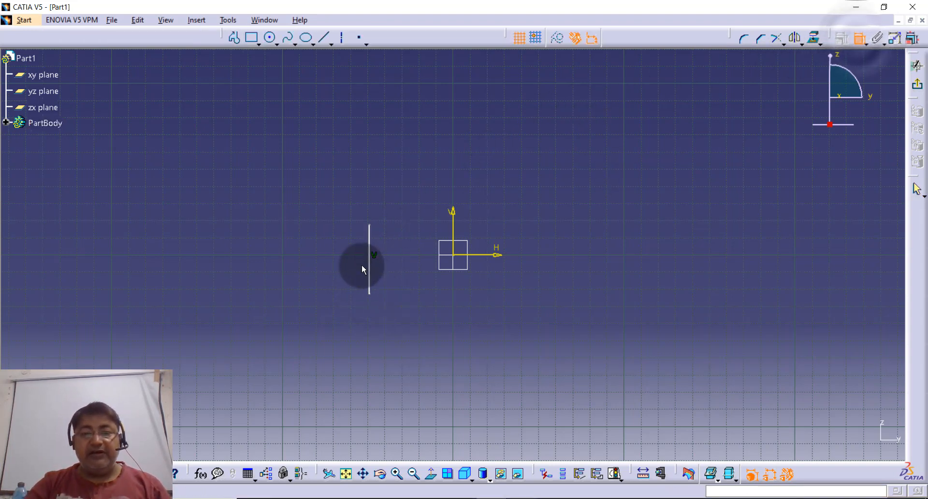
- Dimension the vertical line's length and set it to 30 mm
left_click(335, 253)
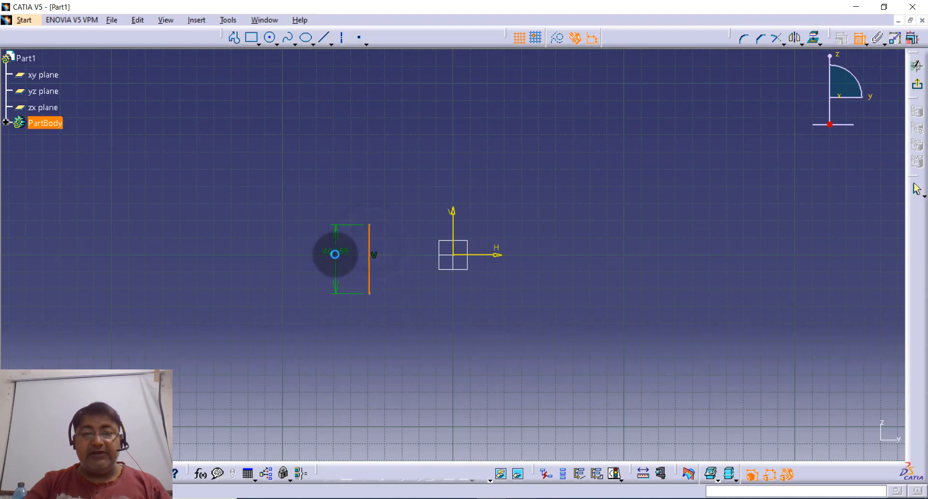
double_click(346, 254)
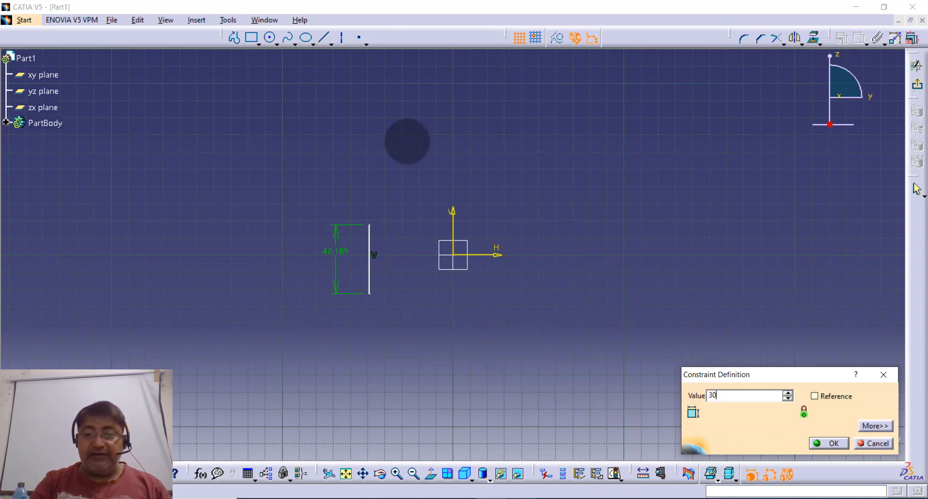
key("Return")
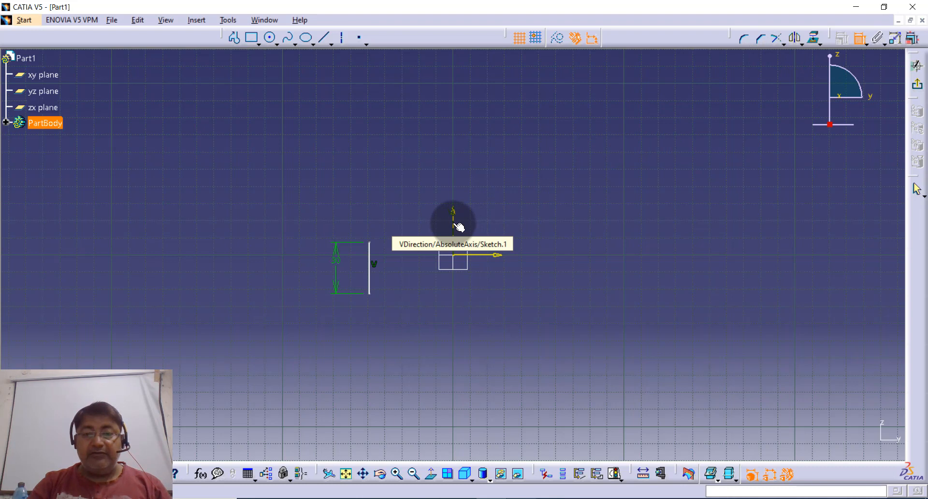
- Dimension the vertical line's upper endpoint from the horizontal axis and set the distance to 15 mm
left_click(472, 258)
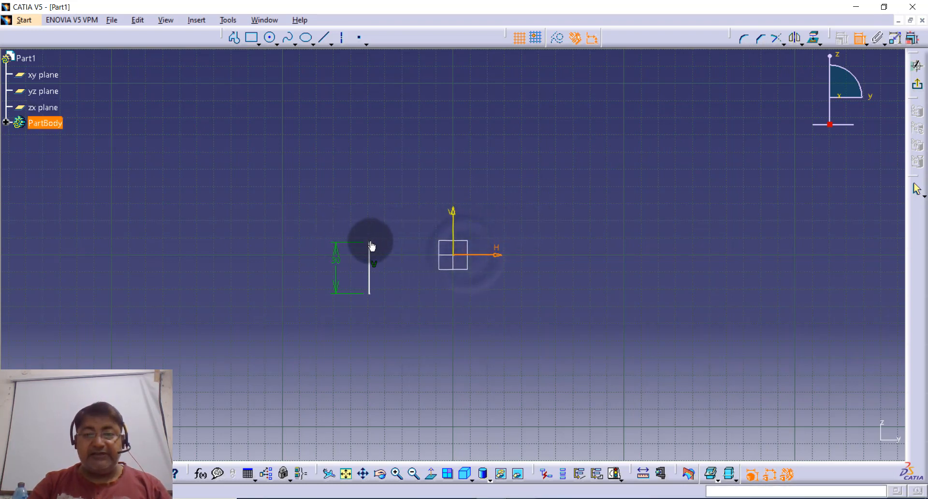
left_click(369, 247)
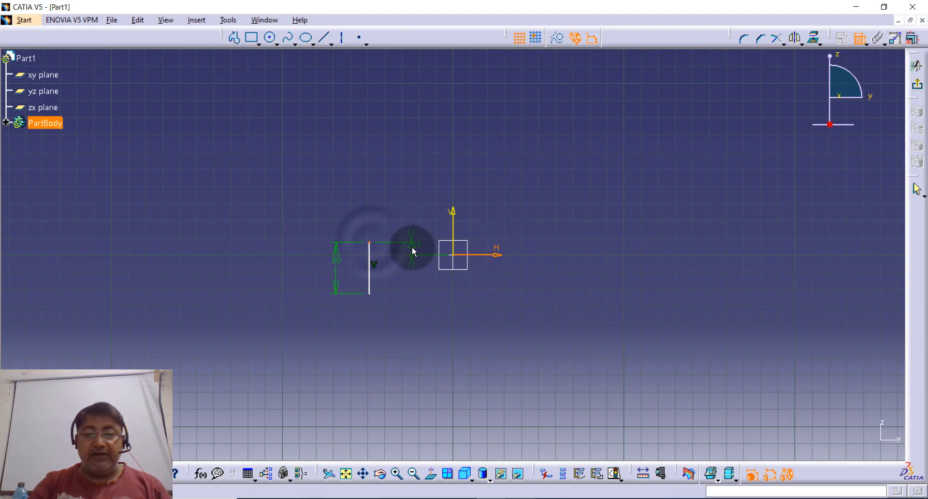
left_click(423, 246)
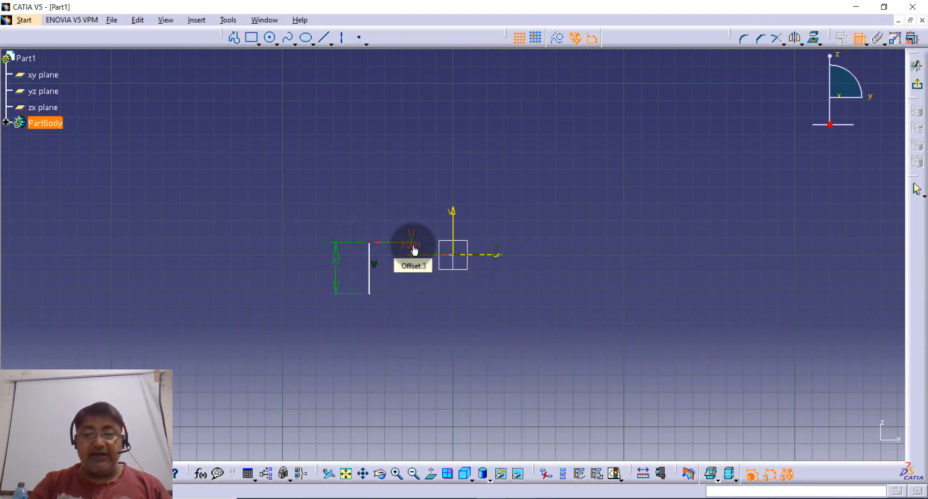
double_click(414, 250)
type("15")
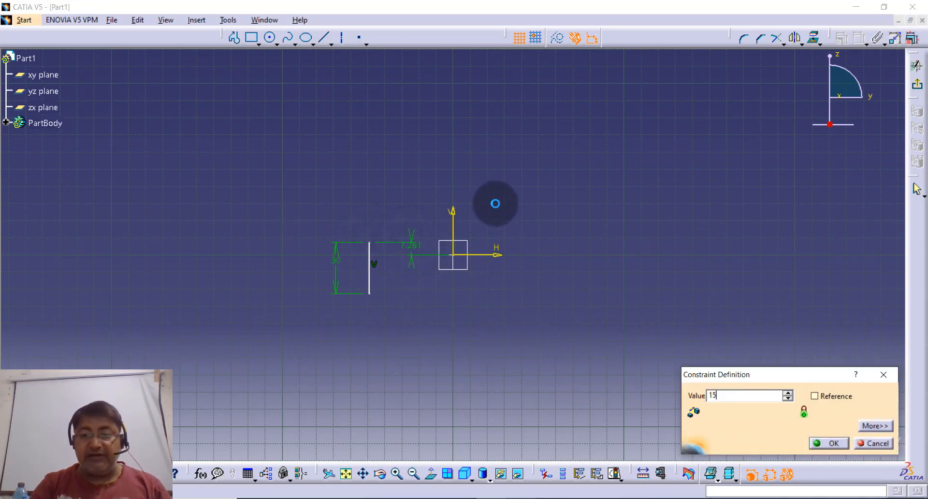
key("Return")
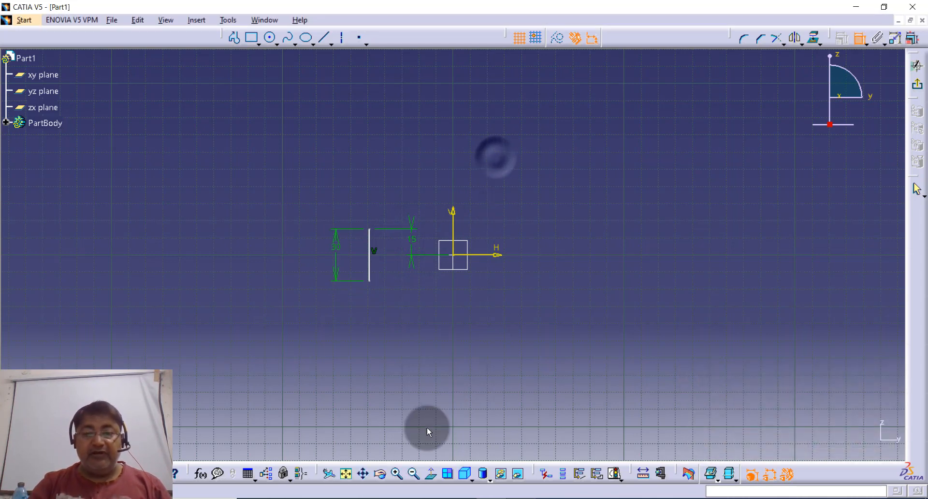
- From the vertical line's upper end, draw a profile about 17.5 mm toward the V axis, 5.4 mm down, and a short segment back
left_click(397, 472)
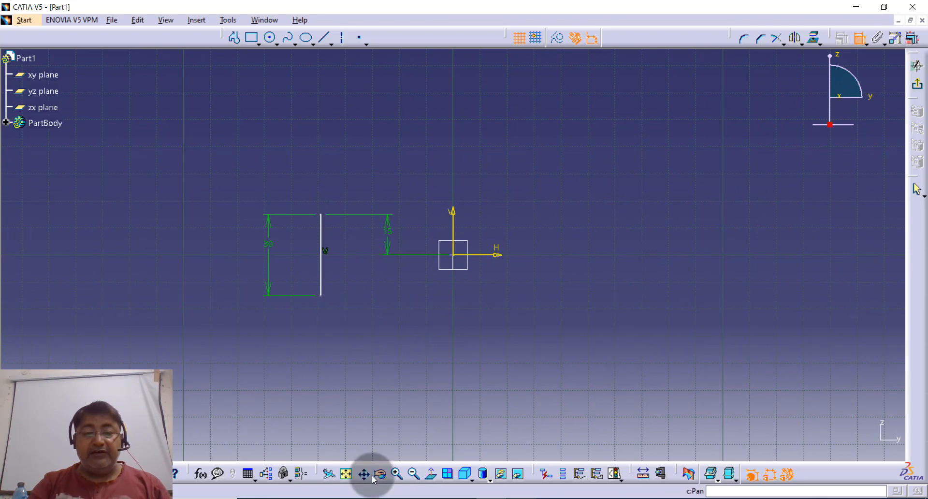
left_click(397, 473)
middle_click_drag(365, 311, 456, 310)
left_click(233, 37)
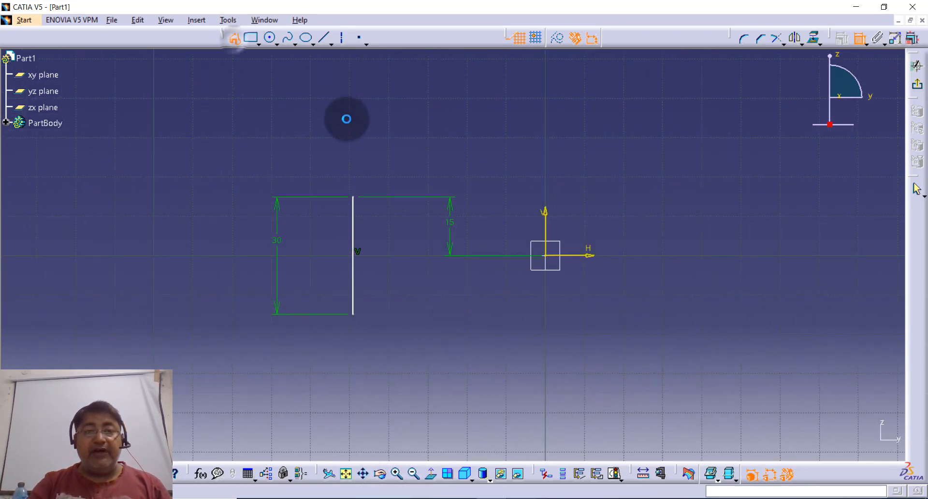
left_click(353, 197)
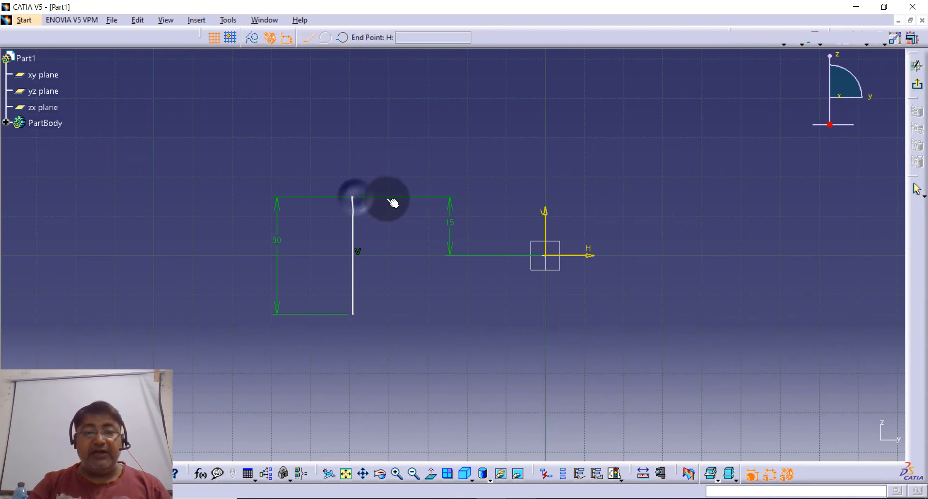
left_click(423, 200)
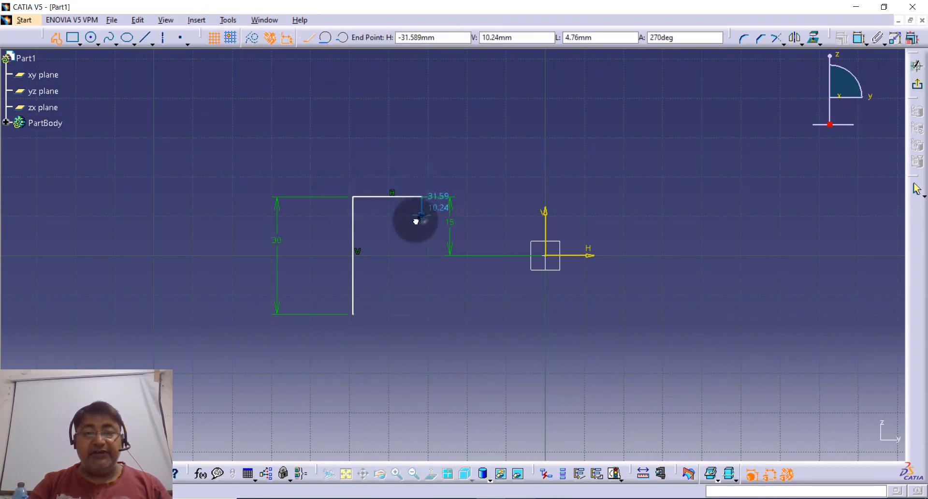
left_click(423, 218)
left_click(389, 217)
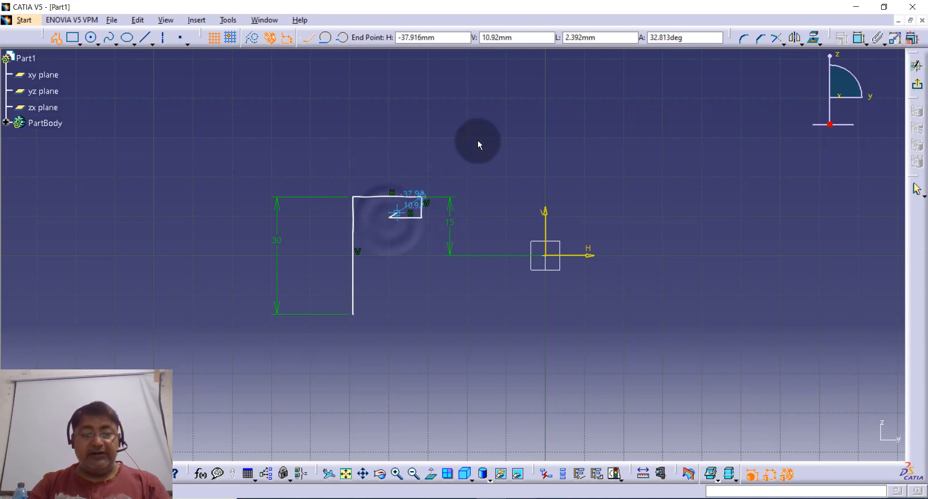
key("Escape")
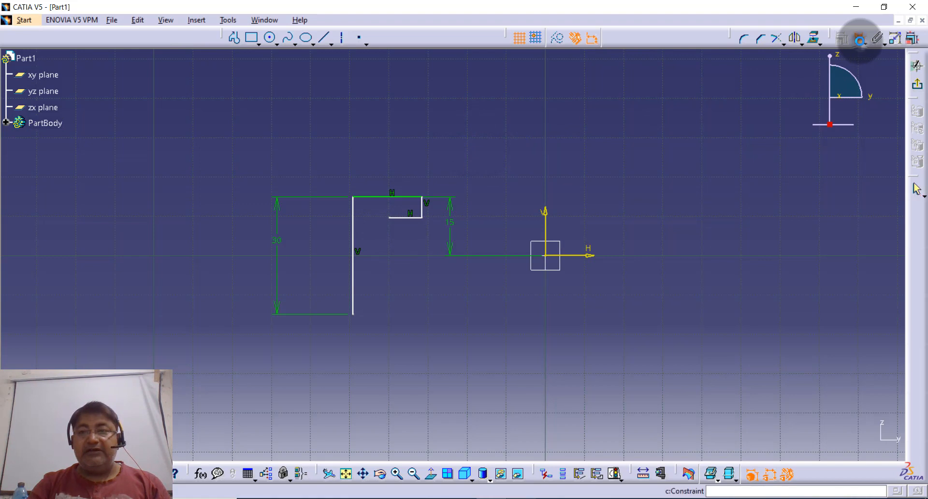
- Dimension the profile's upper horizontal line and set its length to 12 mm
left_click(859, 39)
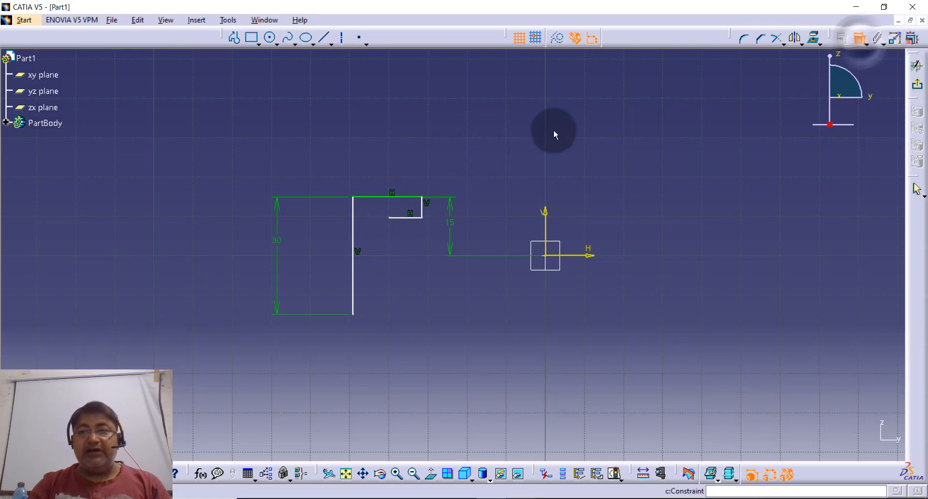
left_click(390, 195)
left_click(383, 140)
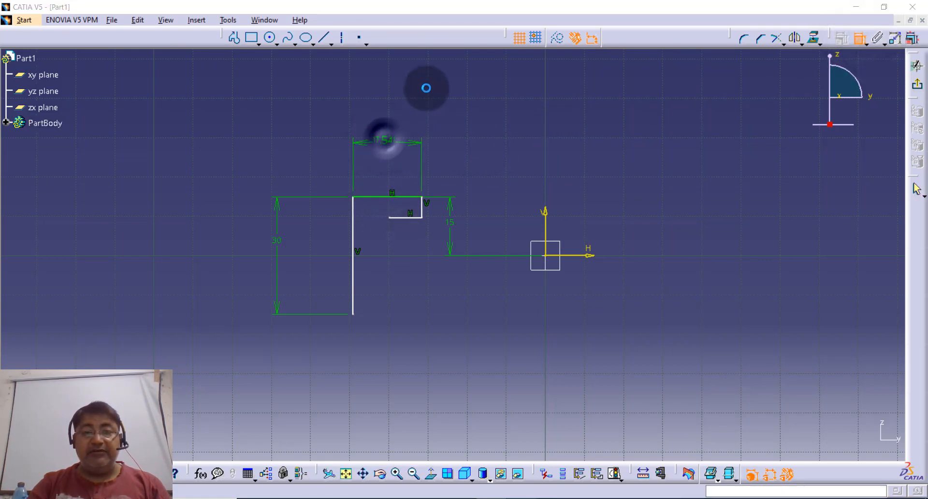
type("12mm")
key("Return")
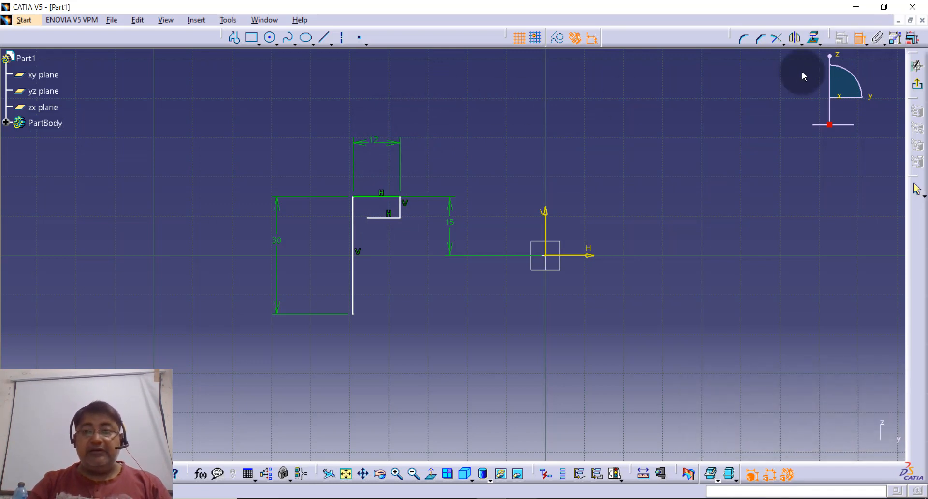
- Dimension the short vertical line at the end of the upper horizontal line and set it to 5 mm
left_click(400, 207)
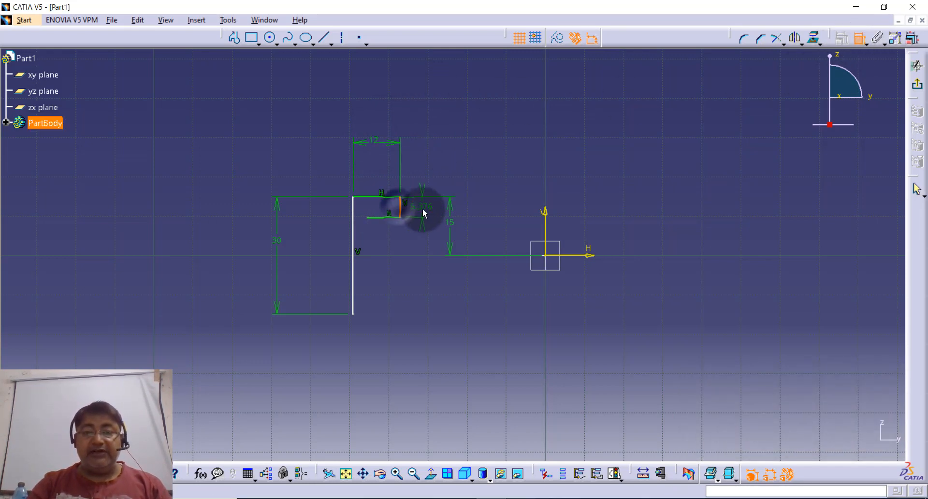
left_click(424, 212)
double_click(424, 207)
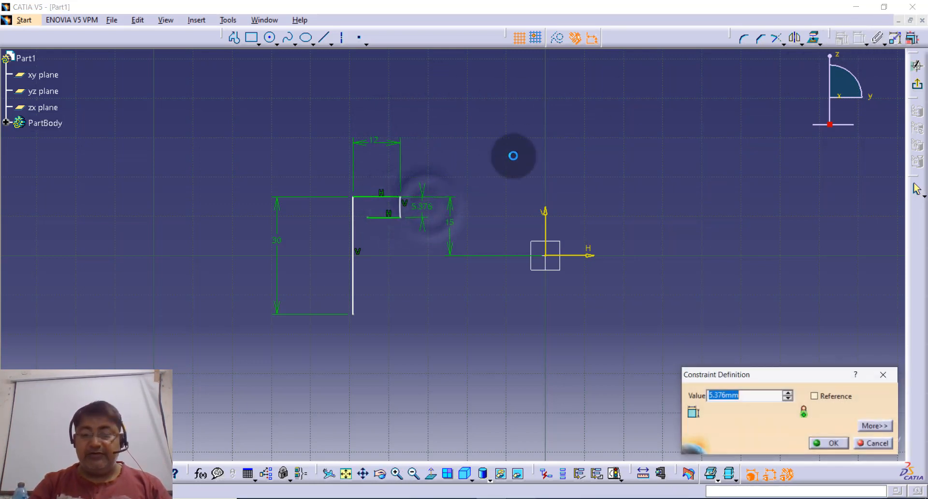
type("5")
key("Return")
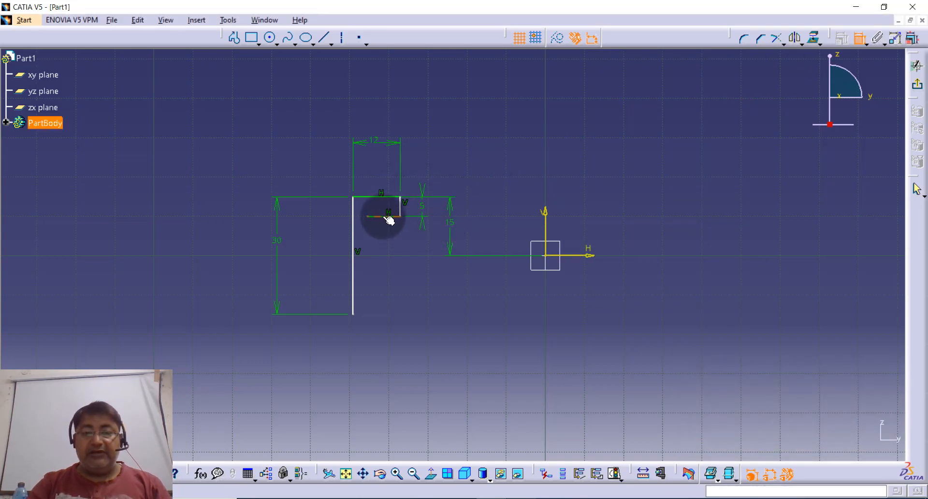
- Dimension the short lower horizontal line of the profile and set its length to 4 mm
left_click(386, 231)
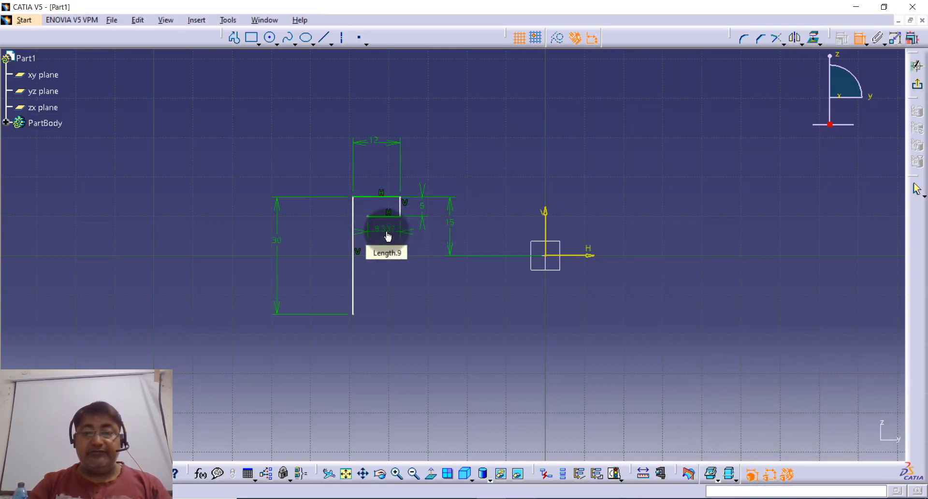
double_click(386, 230)
type("4")
key("Return")
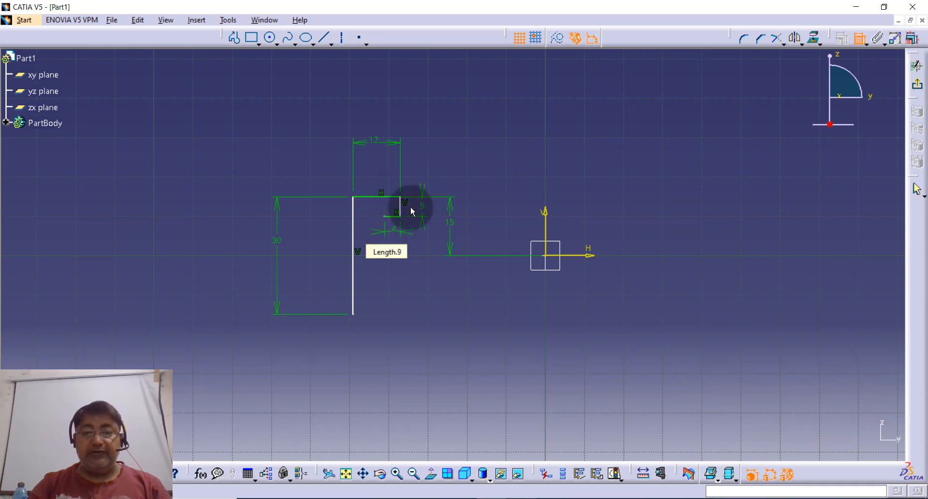
- Mirror the upper horizontal line, short vertical line and short lower horizontal line about the H axis
left_click(801, 44)
left_click(776, 96)
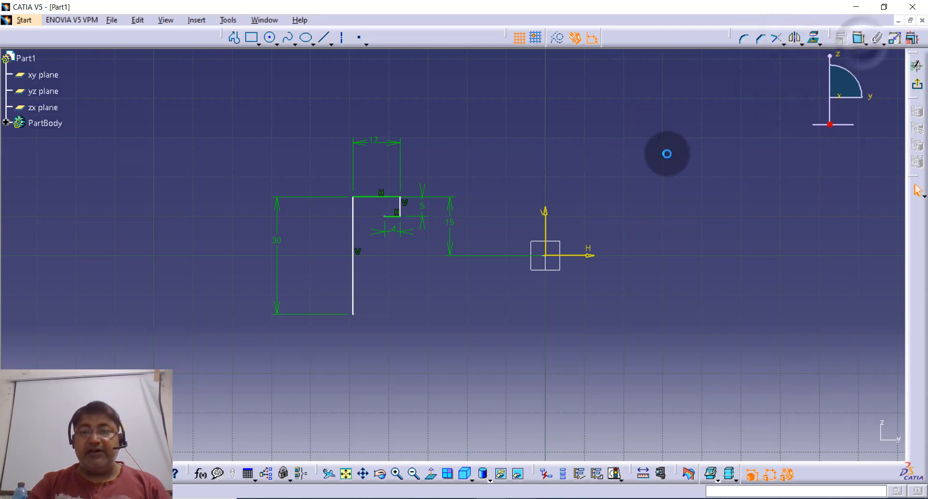
left_click(367, 198)
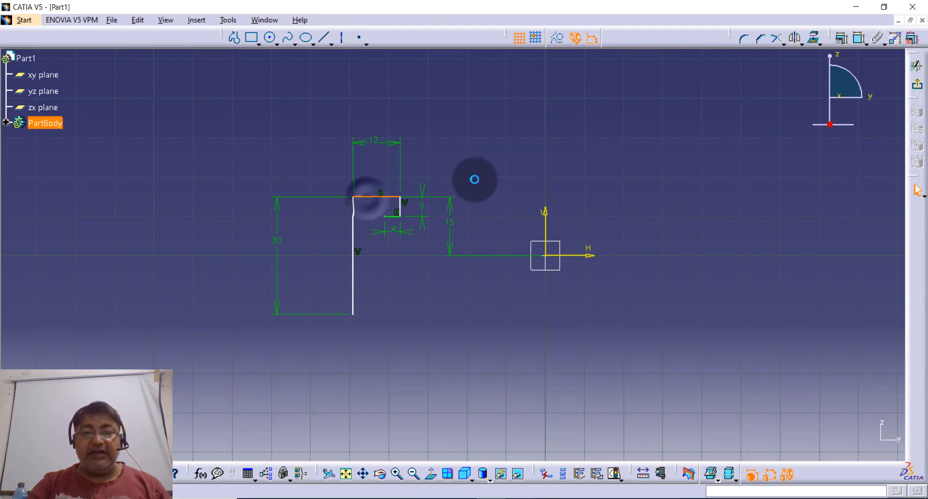
left_click(400, 206, "ctrl")
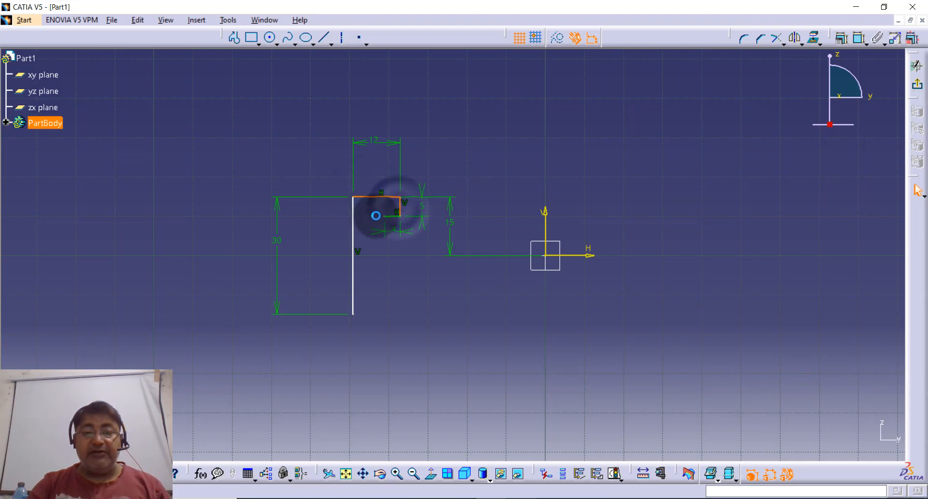
left_click(393, 216, "ctrl")
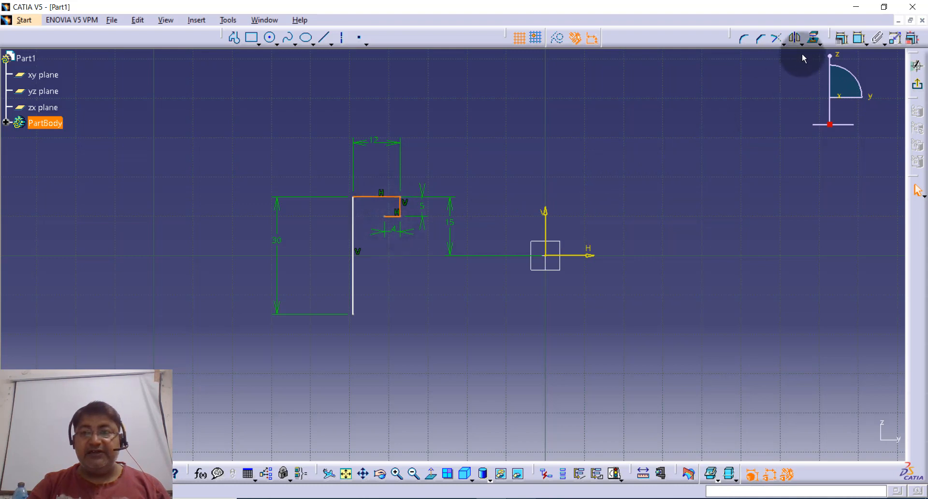
left_click(795, 38)
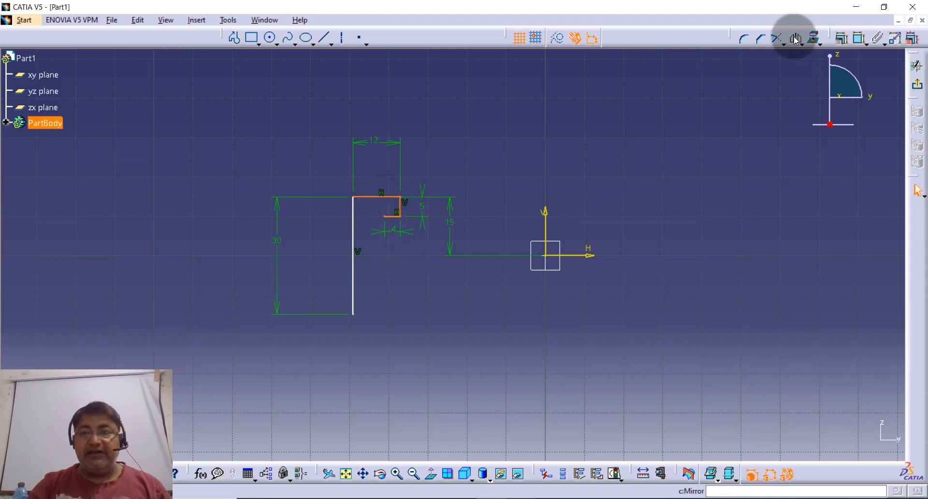
left_click(575, 255)
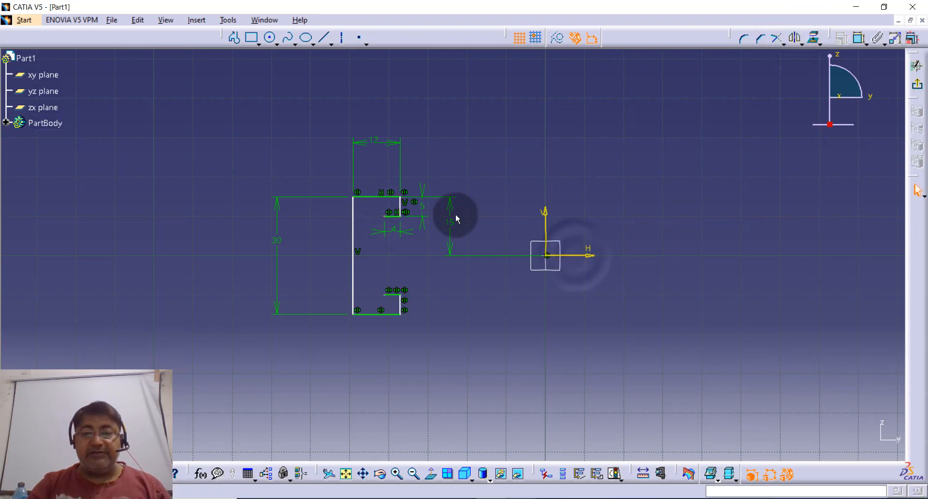
- Close the profile with a vertical line joining the free ends of the upper and mirrored short horizontal lines
left_click(233, 38)
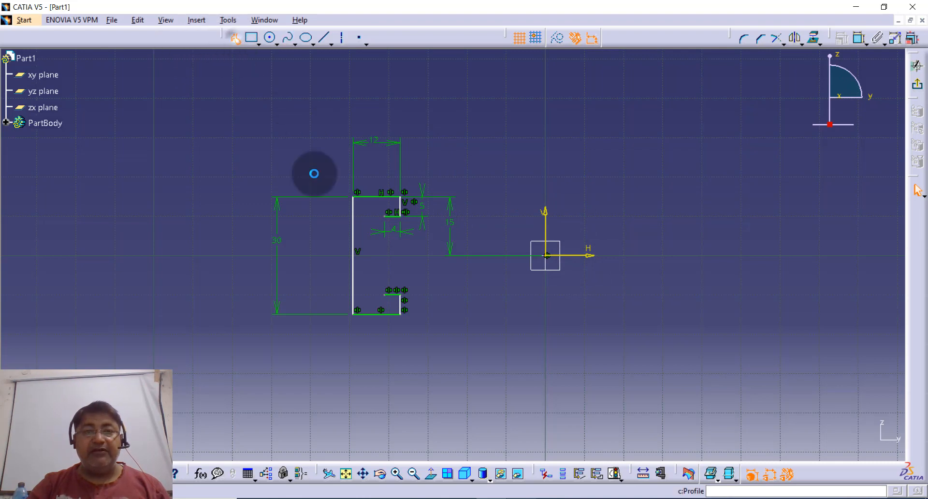
left_click(385, 217)
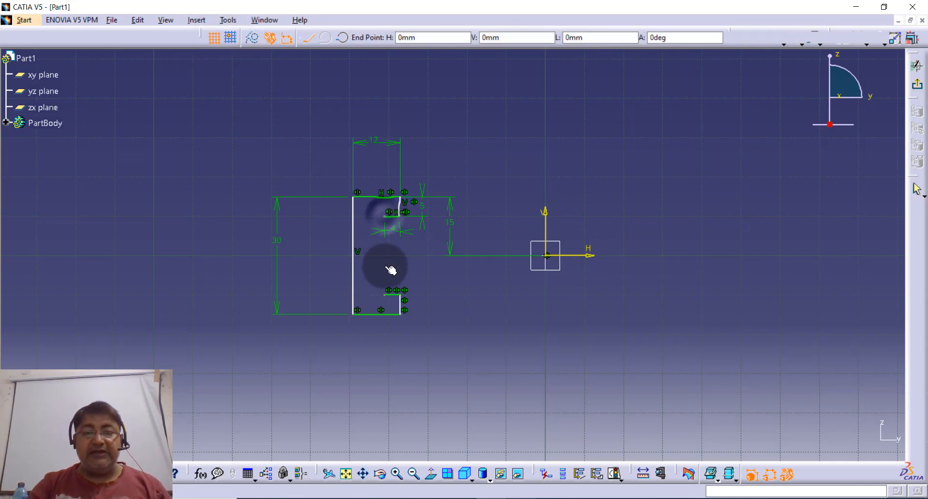
left_click(384, 292)
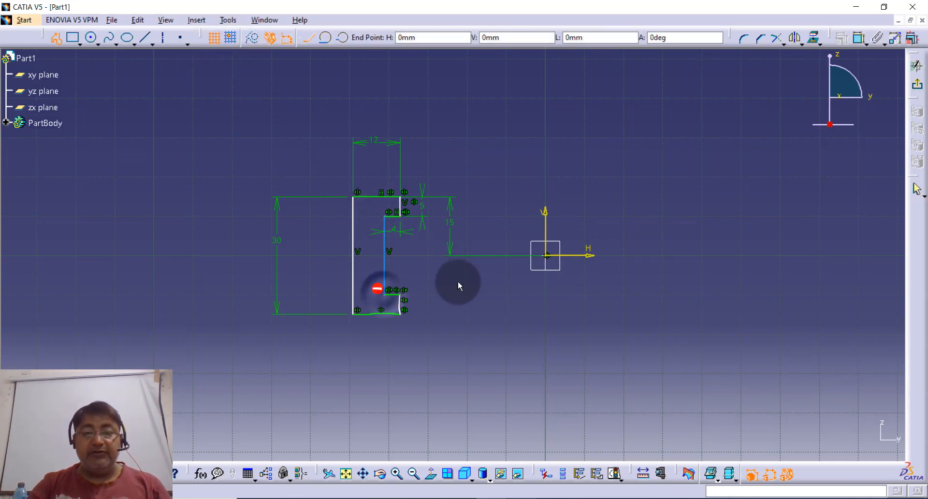
key("Escape")
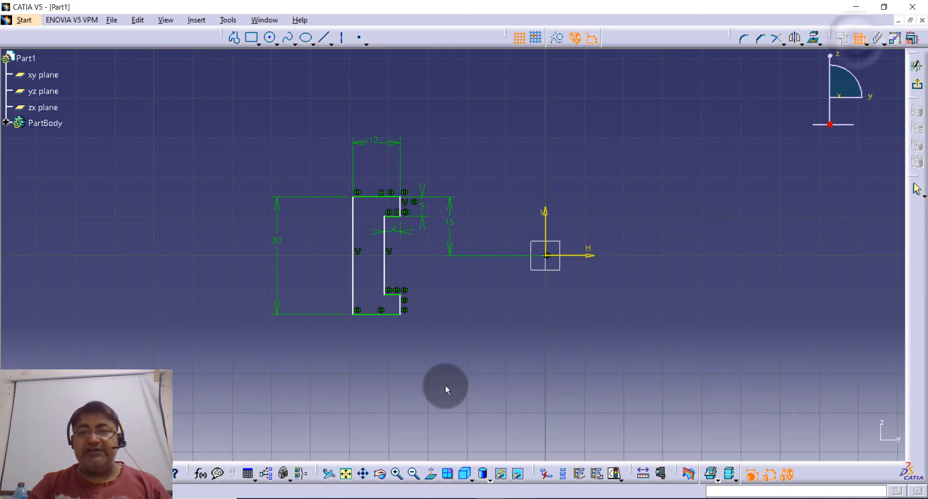
- Dimension the distance from the profile's lower short vertical line to the V axis and set it to 63 mm
left_click(403, 308)
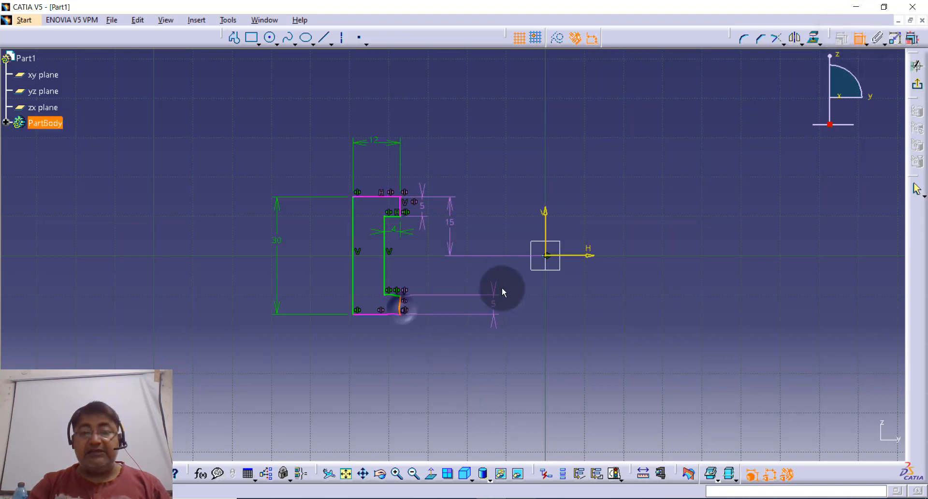
left_click(546, 232)
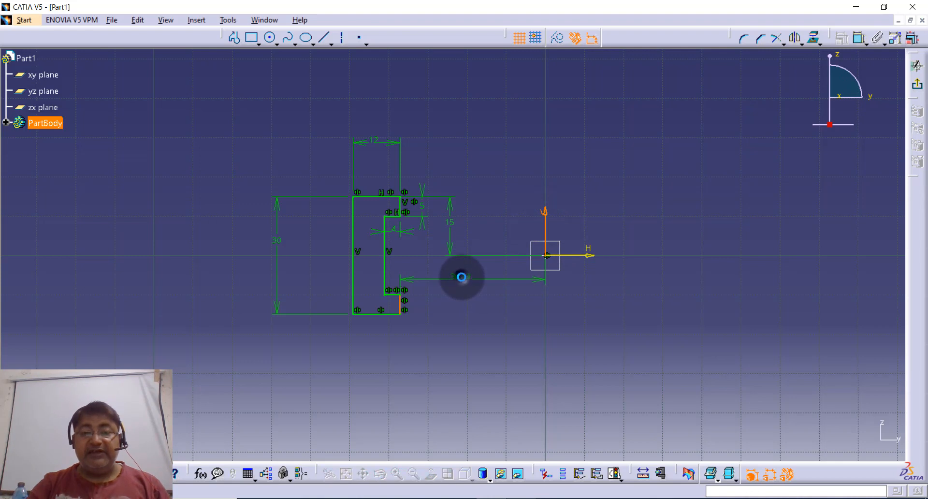
left_click(463, 279)
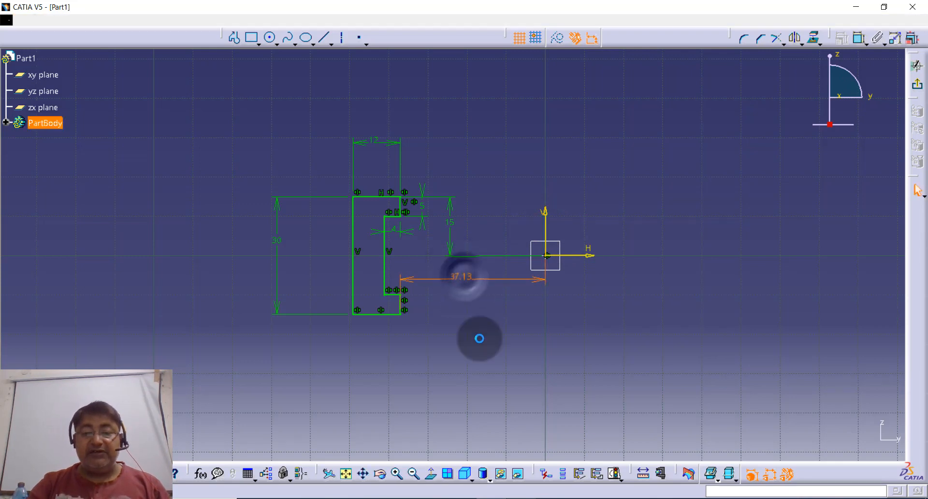
type("50")
key("Return")
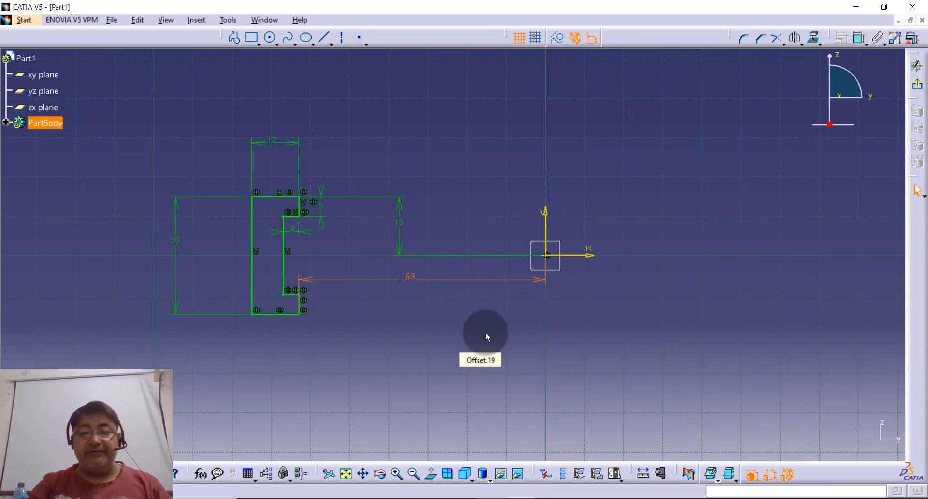
left_click(450, 163)
- Exit the sketch and revolve the profile 360 degrees about its V axis with the Shaft command to form the ring
left_click(917, 84)
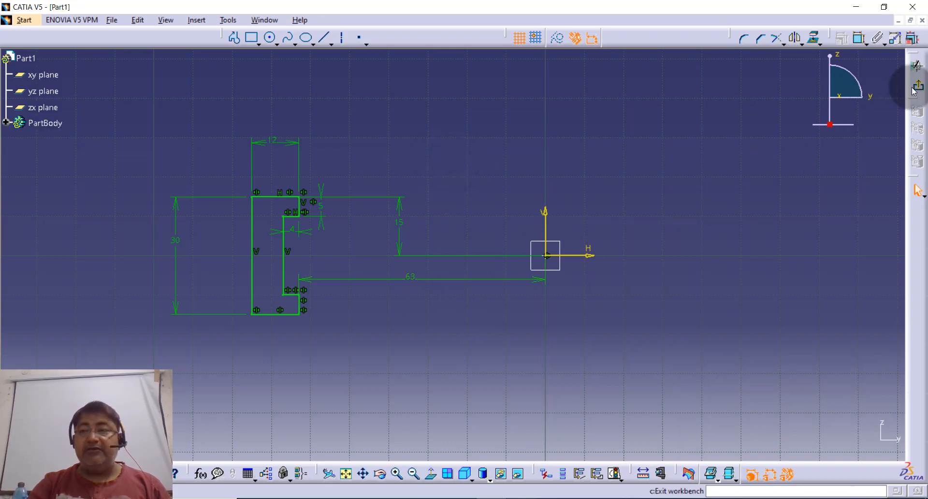
left_click(803, 160)
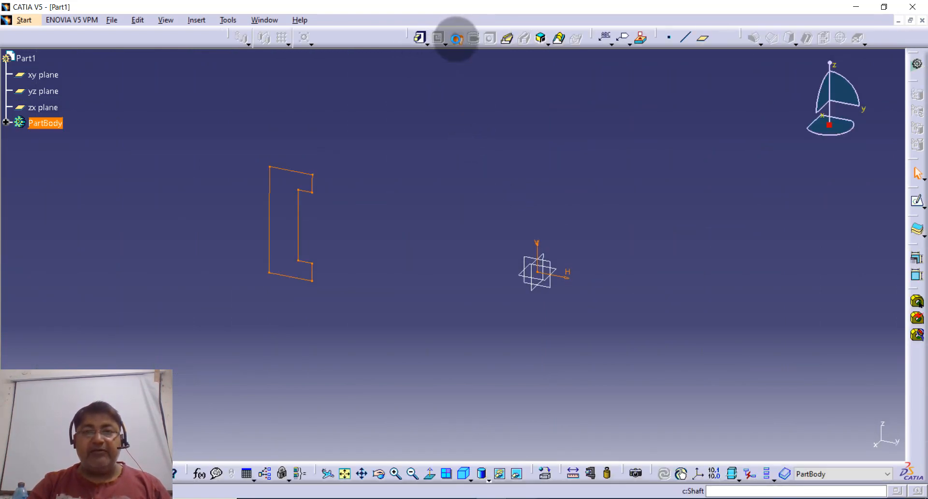
left_click(456, 38)
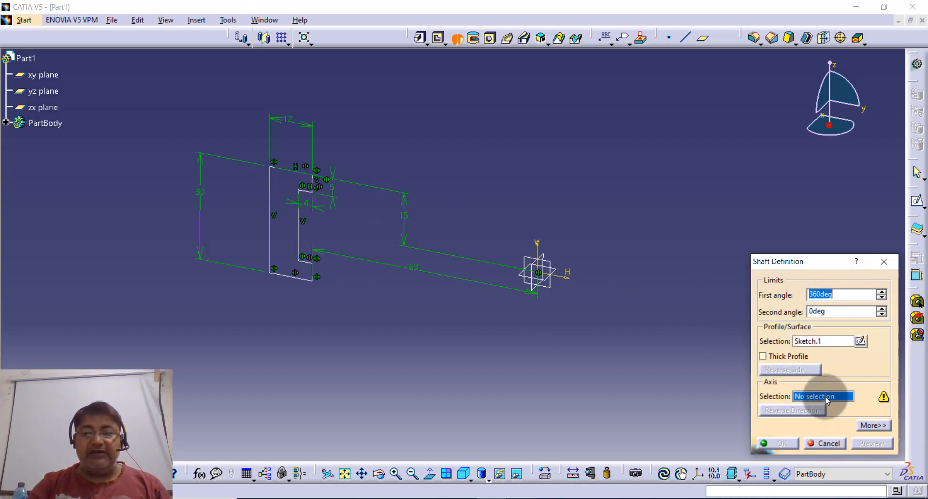
left_click(537, 250)
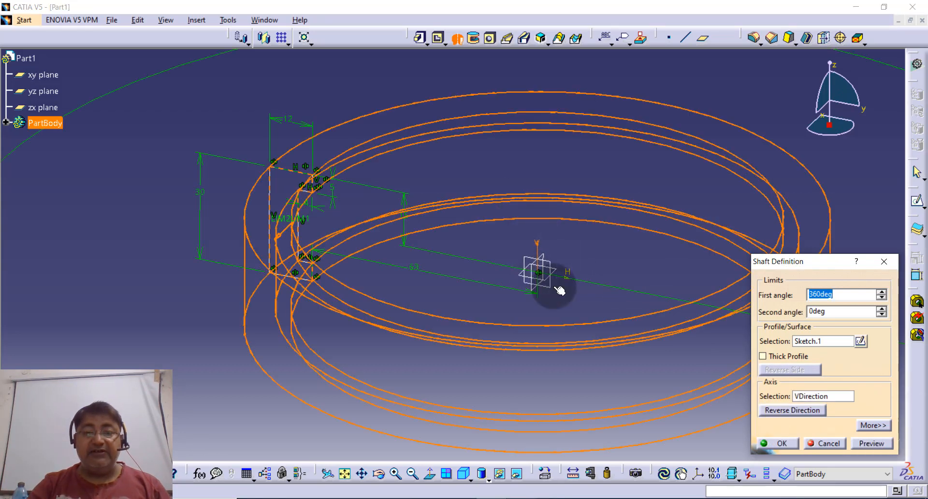
middle_click_drag(428, 232, 378, 178)
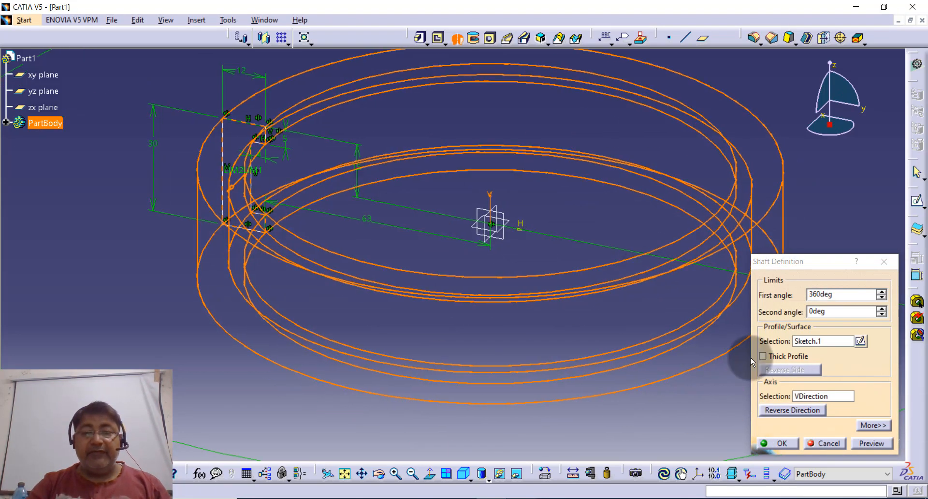
left_click(778, 443)
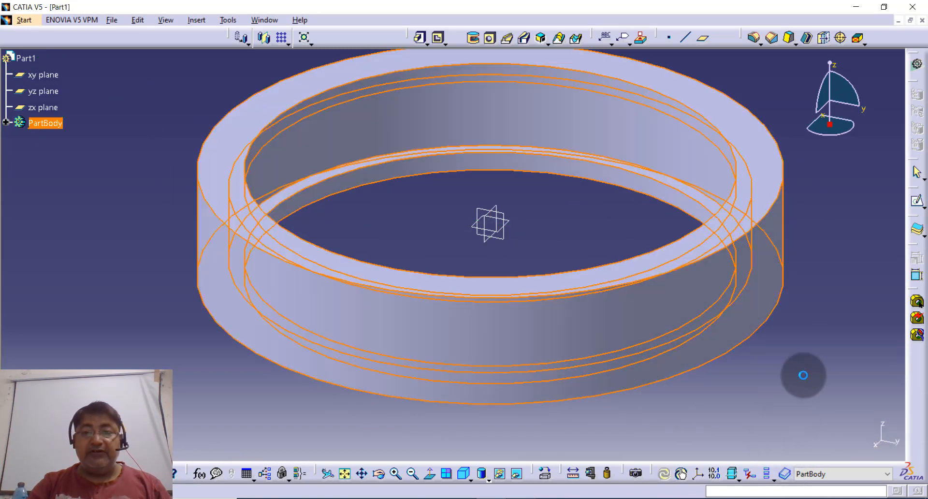
left_click(812, 367)
middle_click_drag(810, 367, 789, 385)
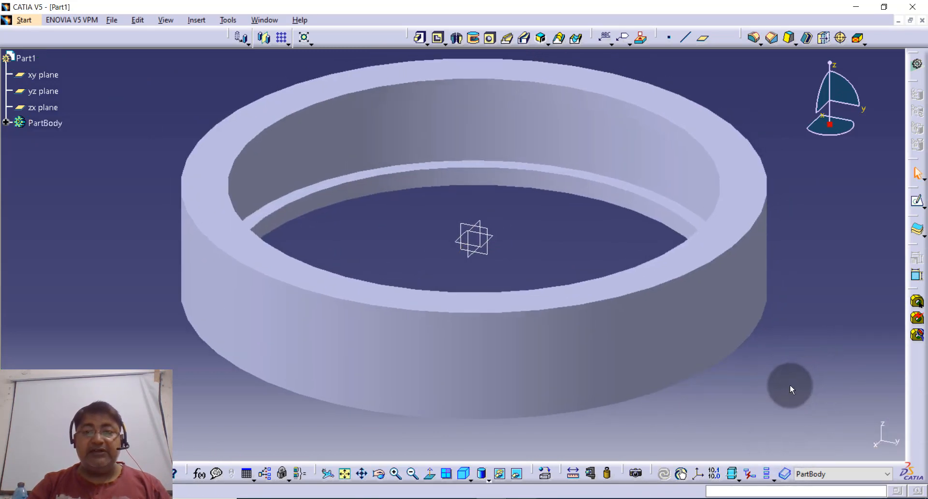
middle_click_drag(491, 163, 484, 189)
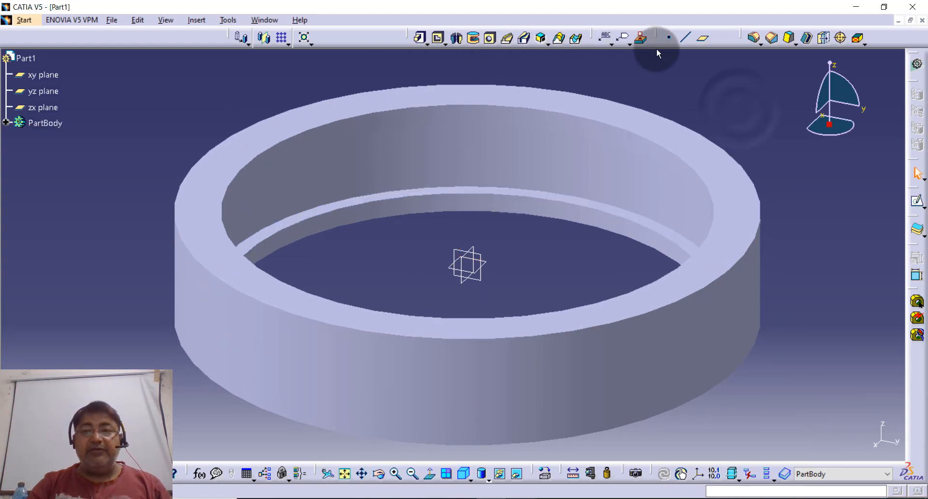
- Fillet the ring's upper and lower outer edges with a 1 mm radius
left_click(753, 39)
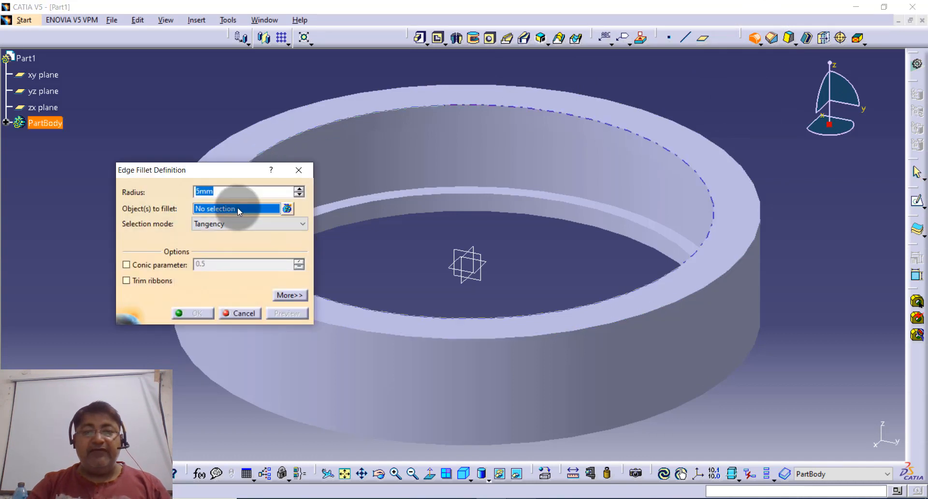
type("1")
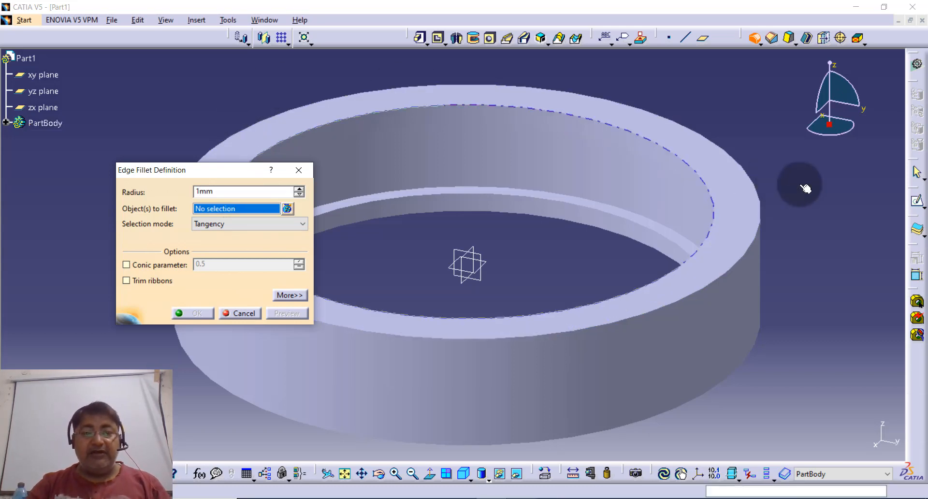
left_click(761, 233)
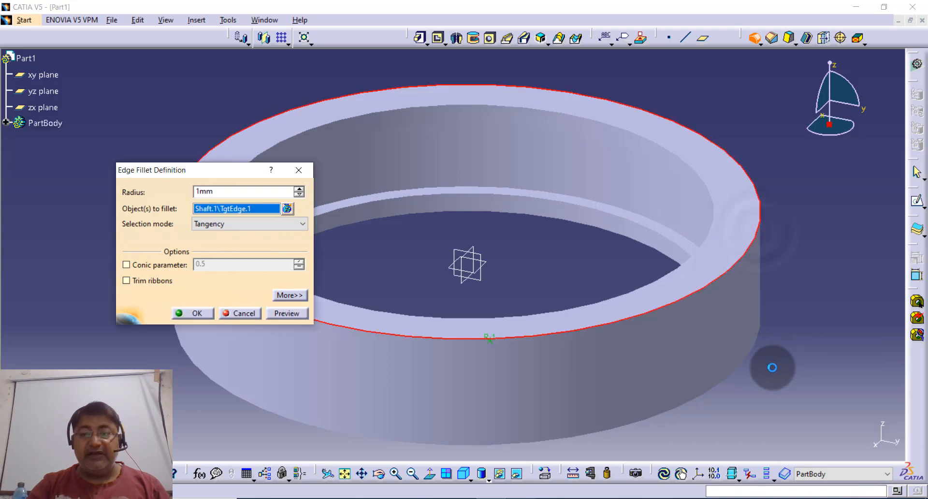
left_click(738, 364)
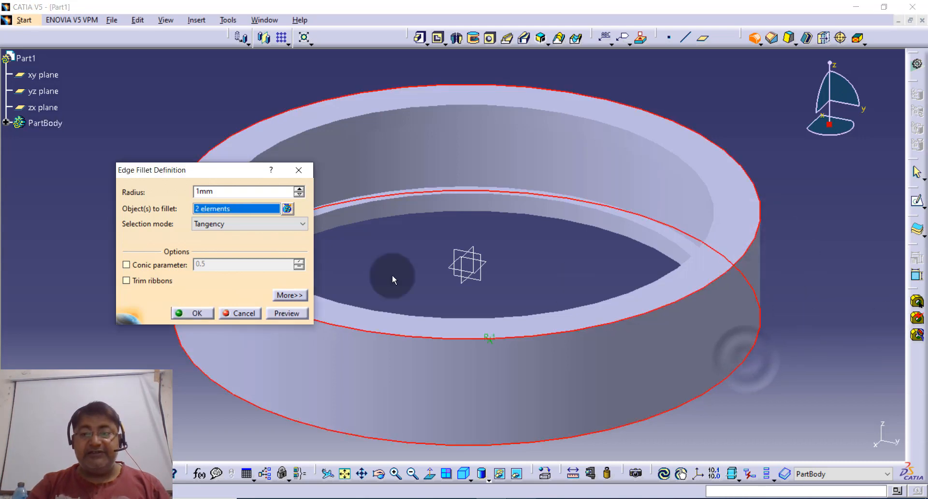
left_click(196, 313)
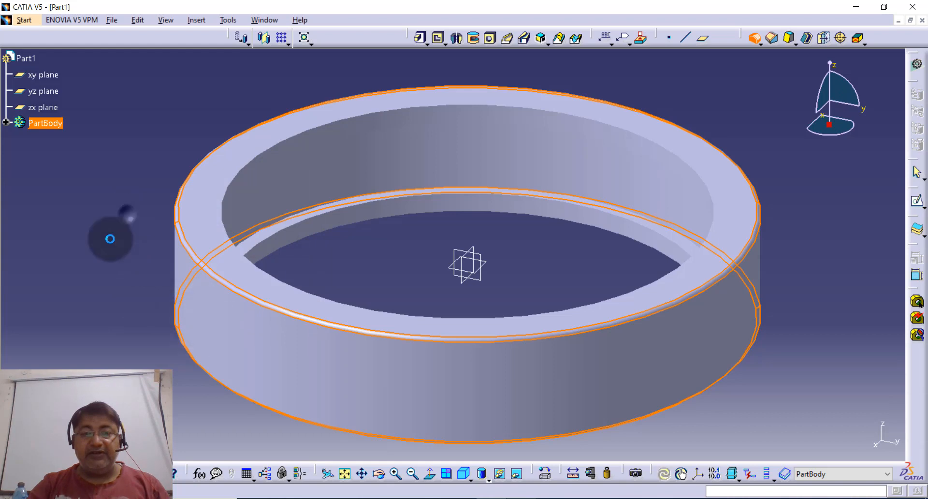
left_click(126, 213)
middle_click_drag(116, 245, 139, 249)
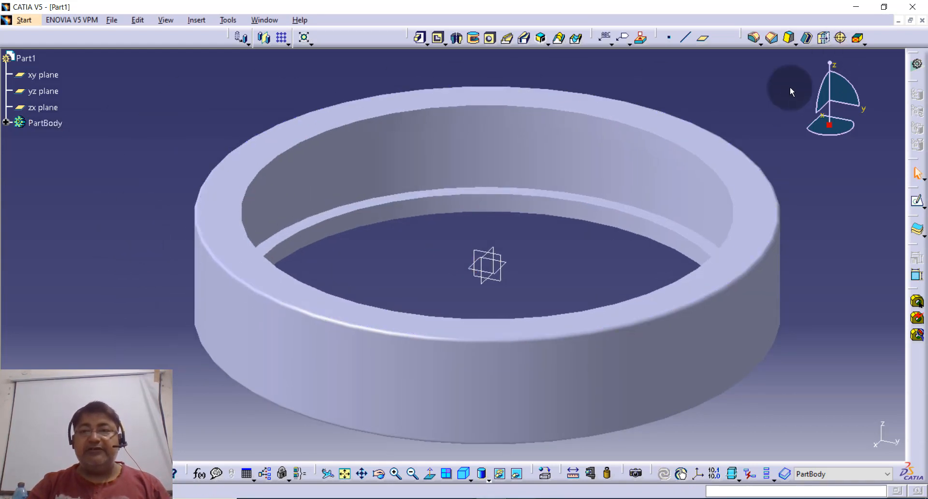
- Set the fill colour of the PartBody to reddish brown in its graphic properties
left_click(656, 182)
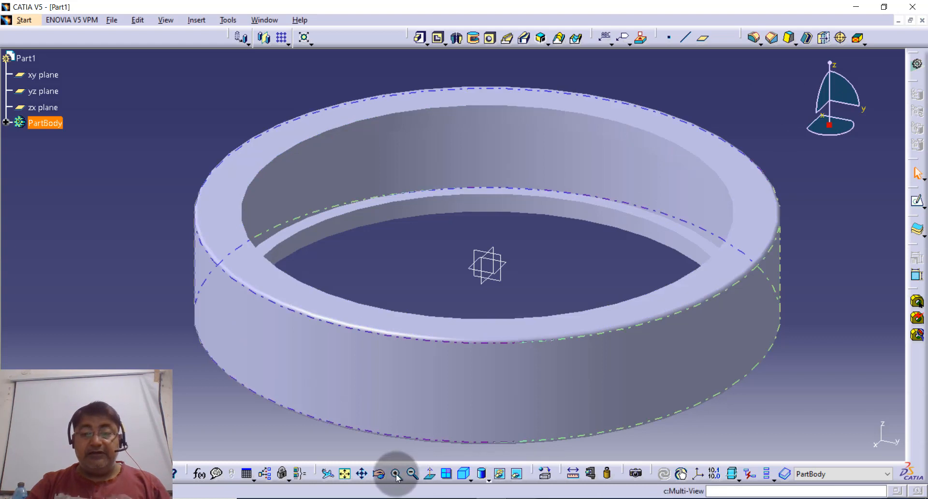
left_click(412, 473)
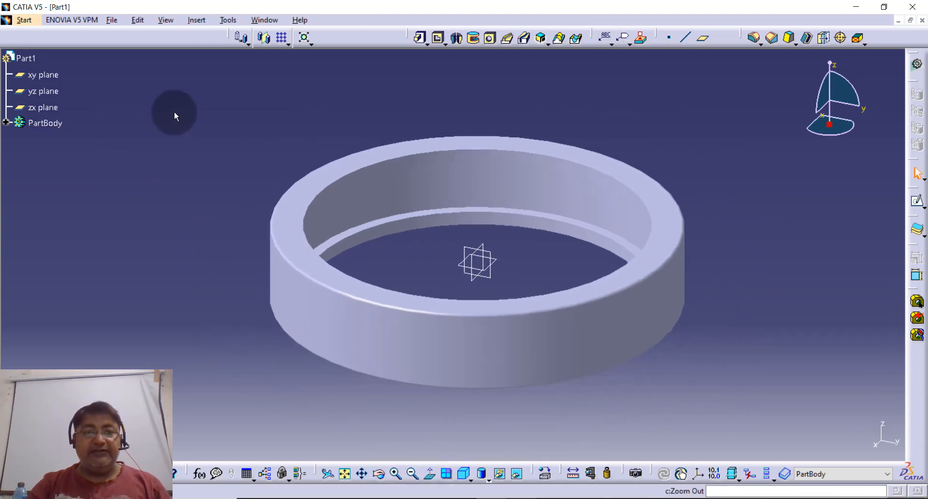
left_click(46, 124)
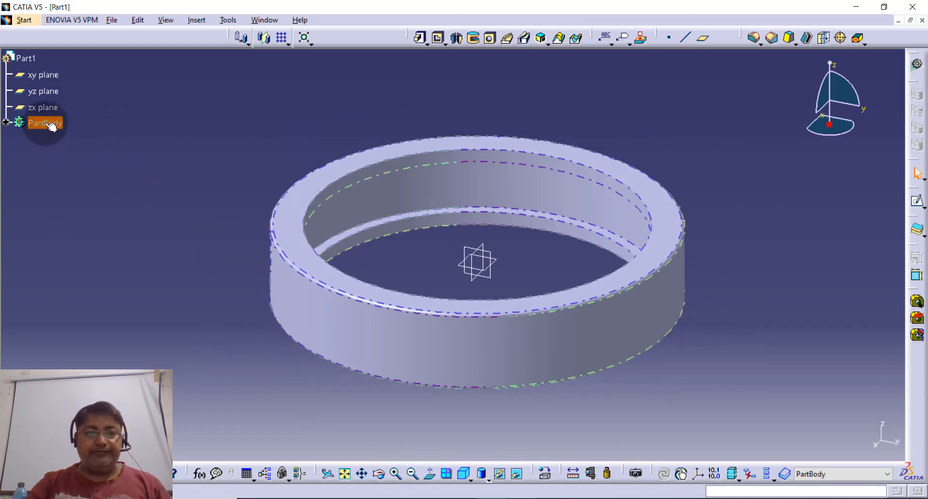
right_click(51, 126)
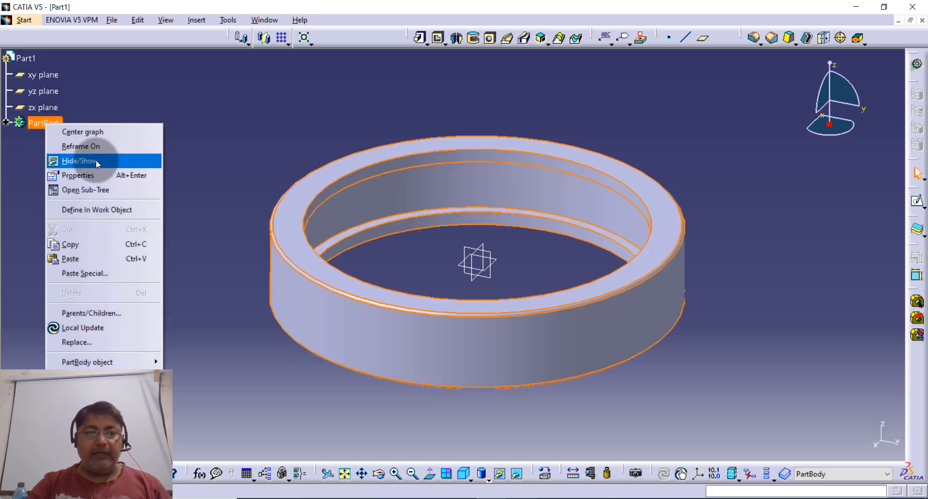
left_click(101, 179)
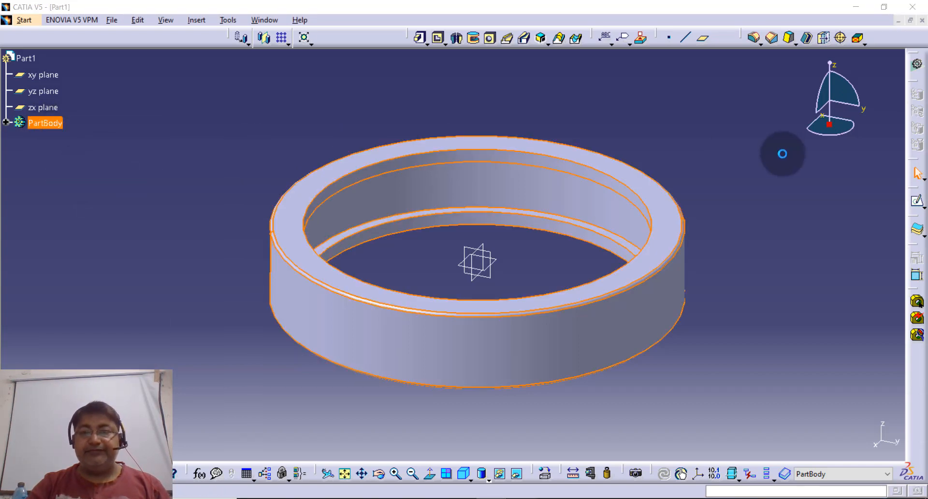
left_click(783, 184)
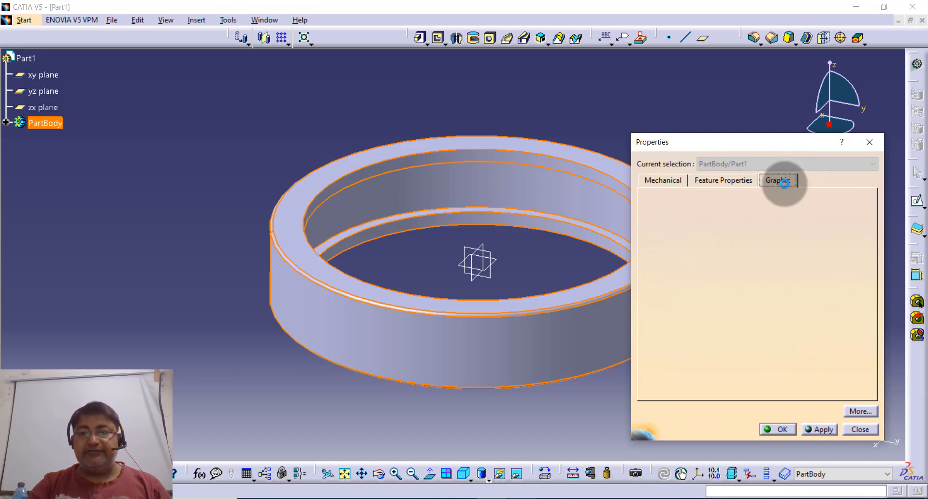
left_click(714, 221)
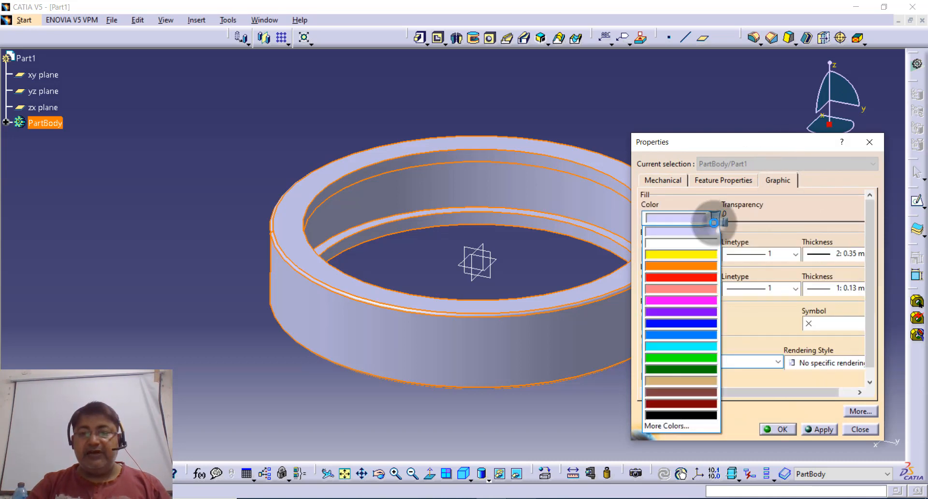
left_click(686, 389)
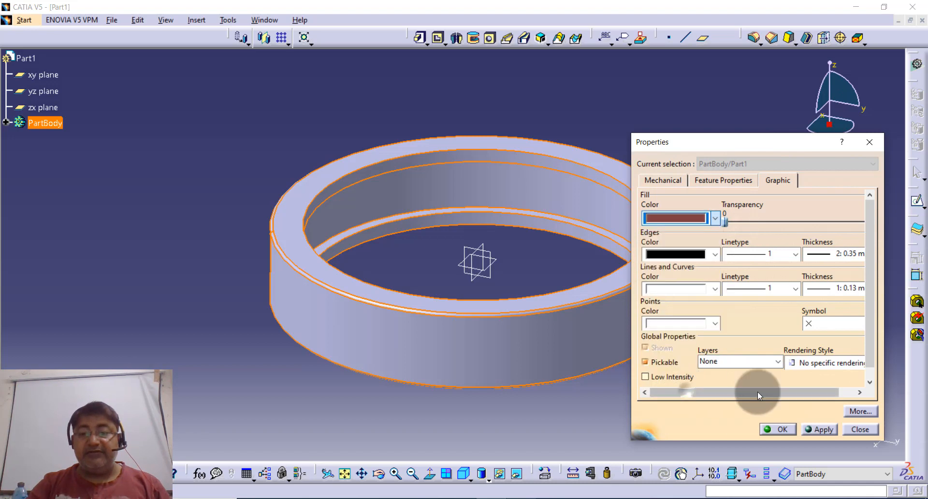
left_click(779, 429)
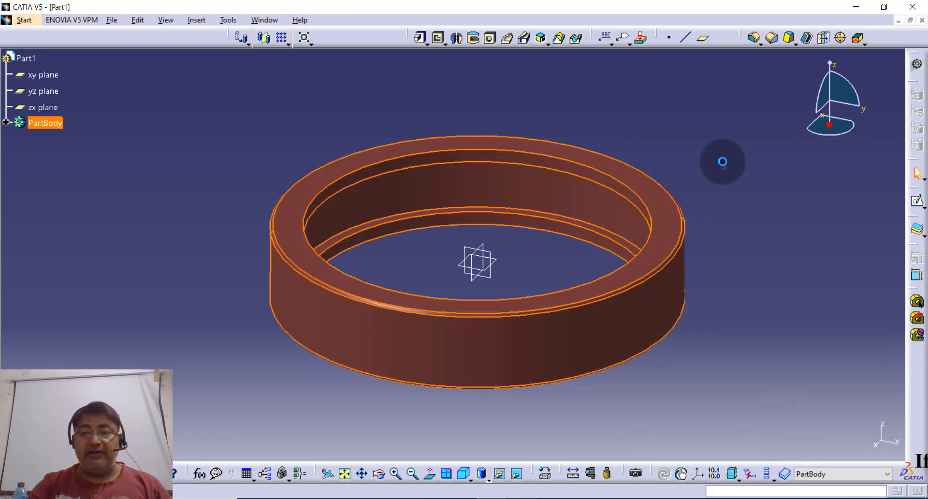
left_click(722, 161)
middle_click_drag(719, 152, 643, 198)
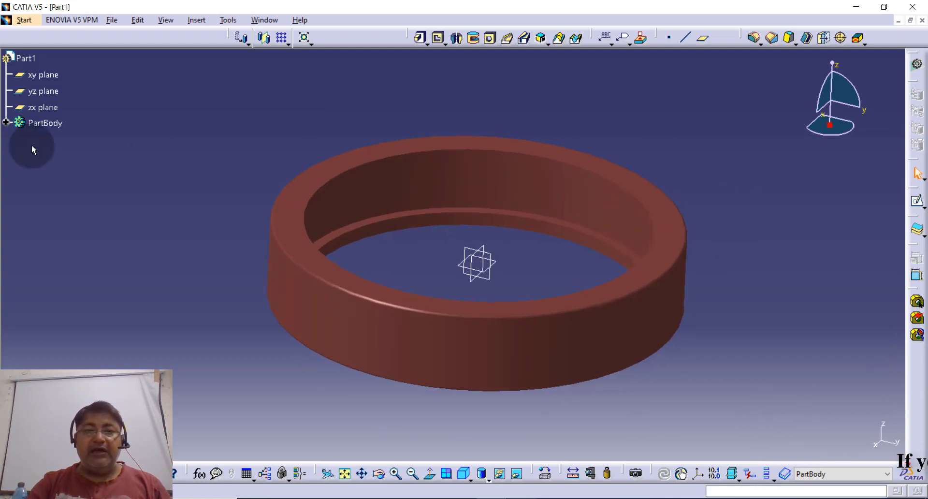
- Save the part to the Desktop as a CATPart named OUTER RACE RB1
left_click(25, 58)
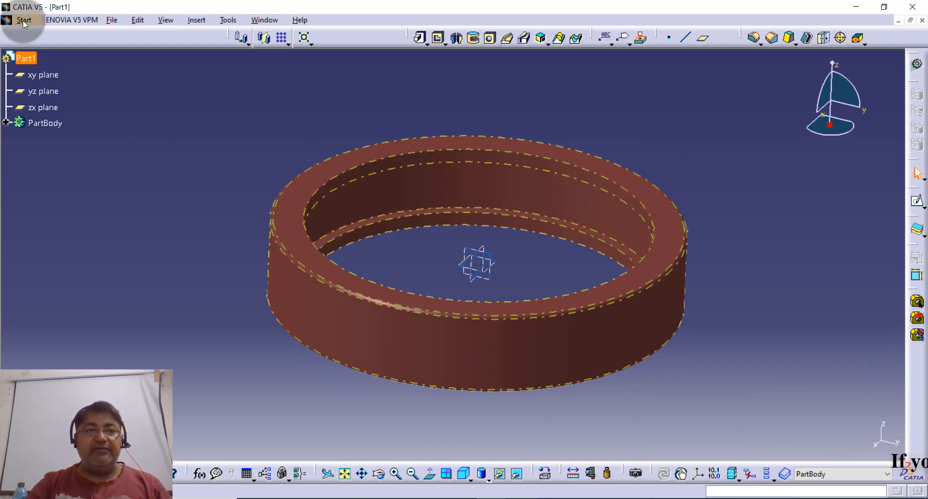
left_click(109, 22)
left_click(145, 112)
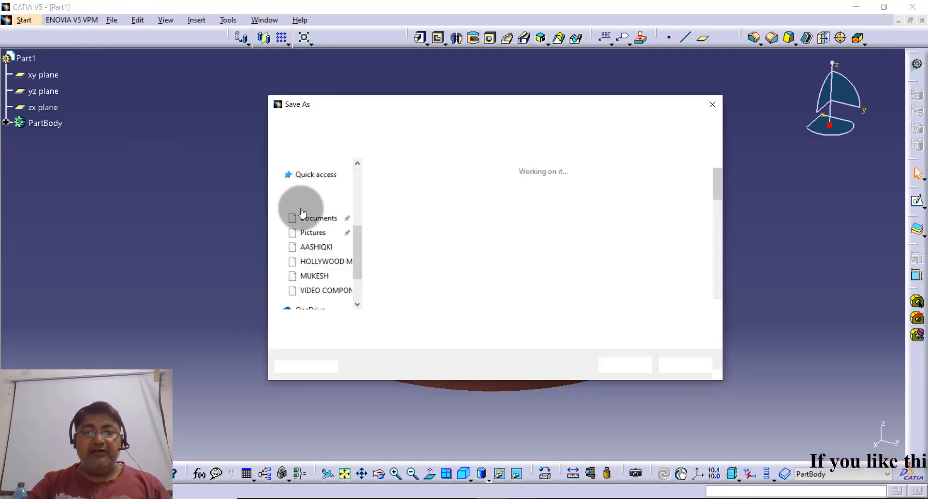
left_click(309, 184)
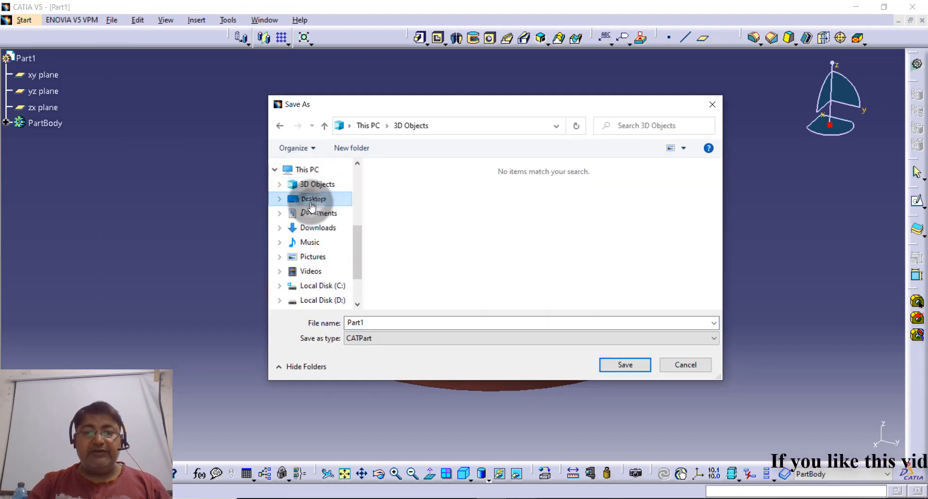
left_click(312, 198)
double_click(396, 324)
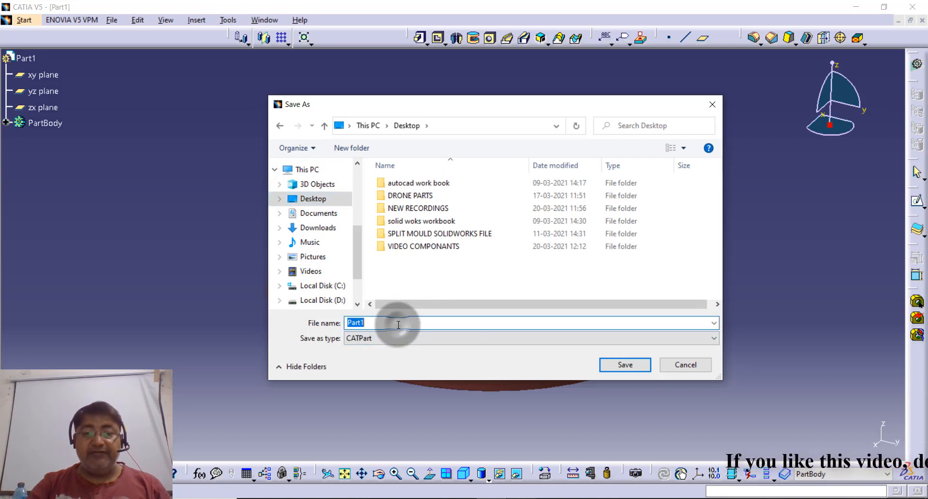
key("BackSpace")
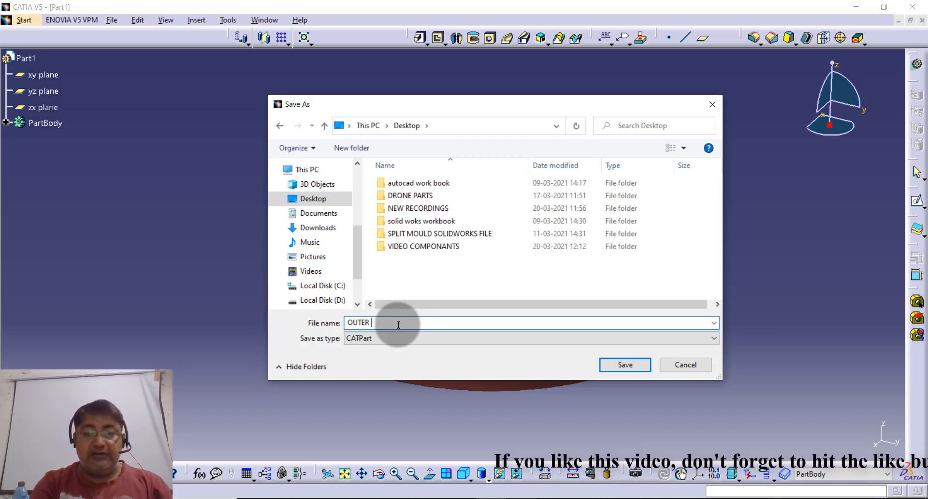
type("OUTER RACE ")
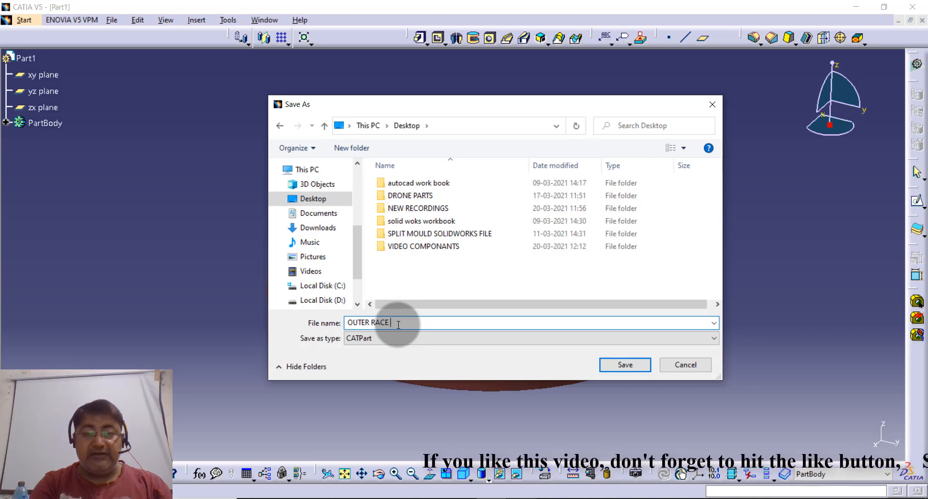
type("RB")
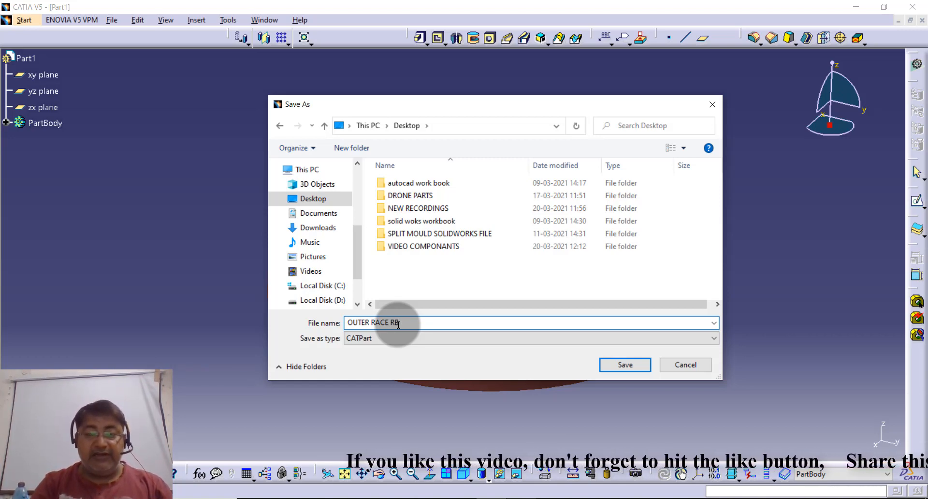
type("1")
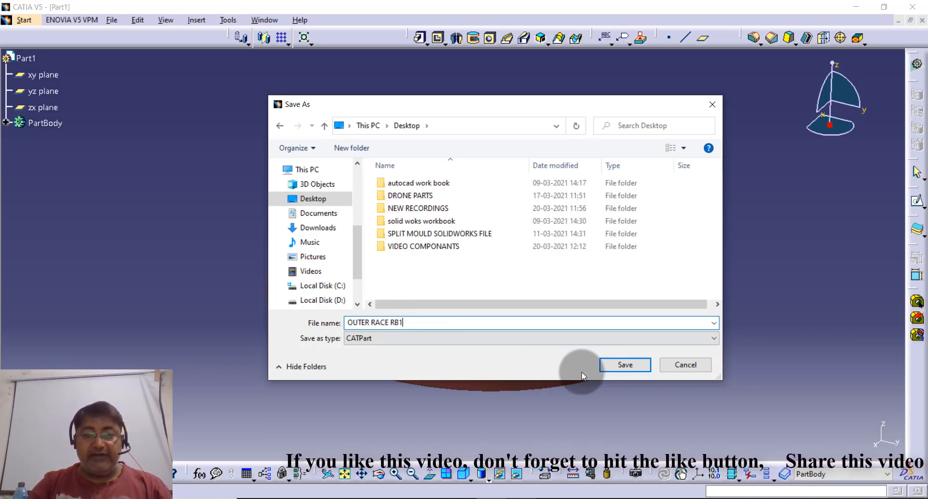
left_click(625, 365)
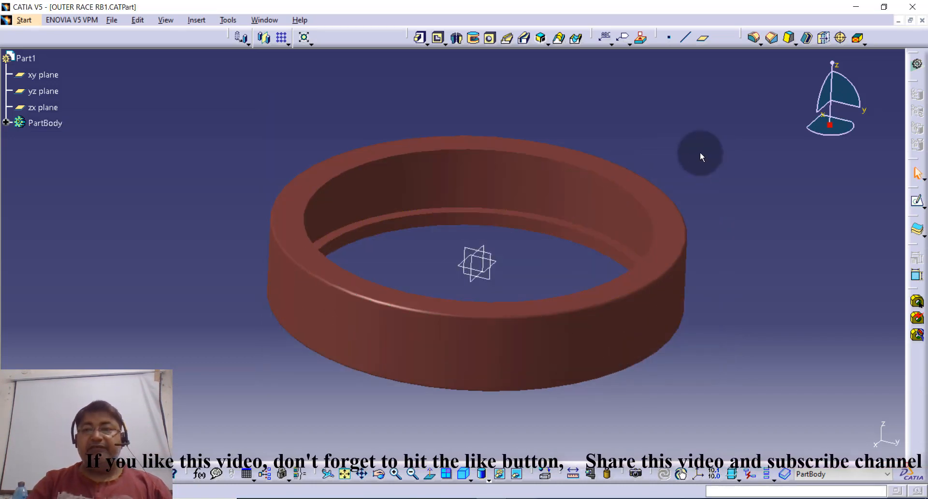
- Close the saved outer race part and create a new part in the Part Design workbench
left_click(912, 7)
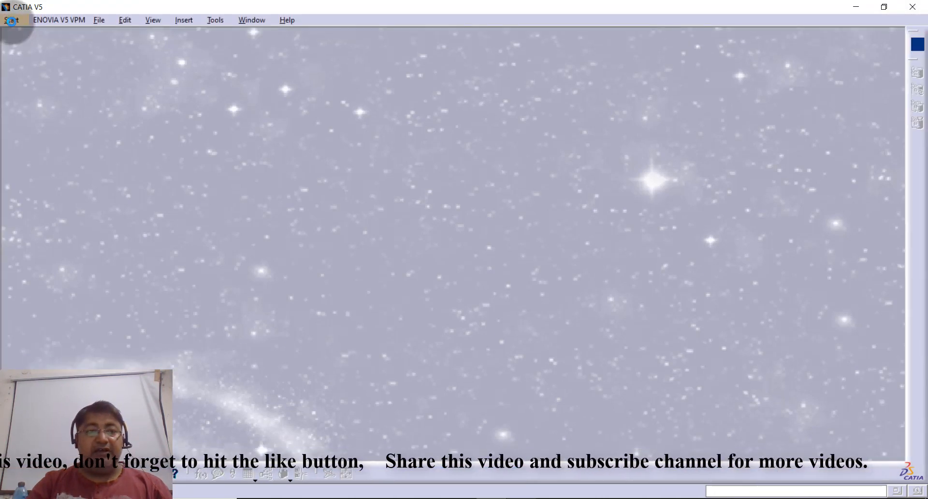
left_click(12, 22)
mouse_move(40, 48)
left_click(233, 47)
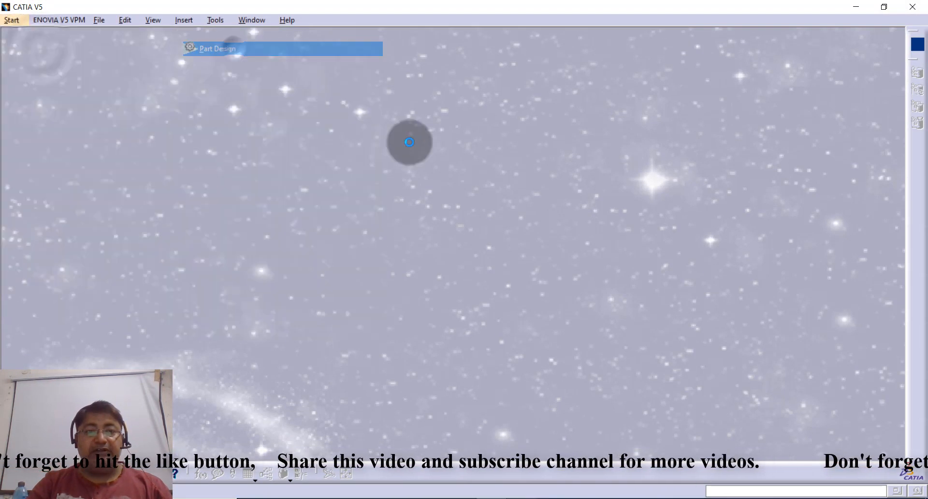
left_click(827, 442)
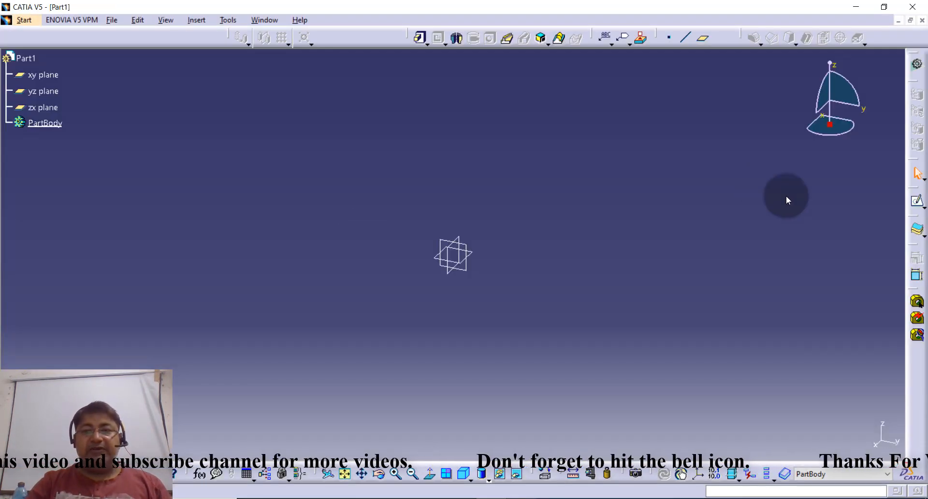
- Start a sketch on the yz plane and draw a vertical line about 52 mm long, about 40 mm left of the V axis
left_click(917, 201)
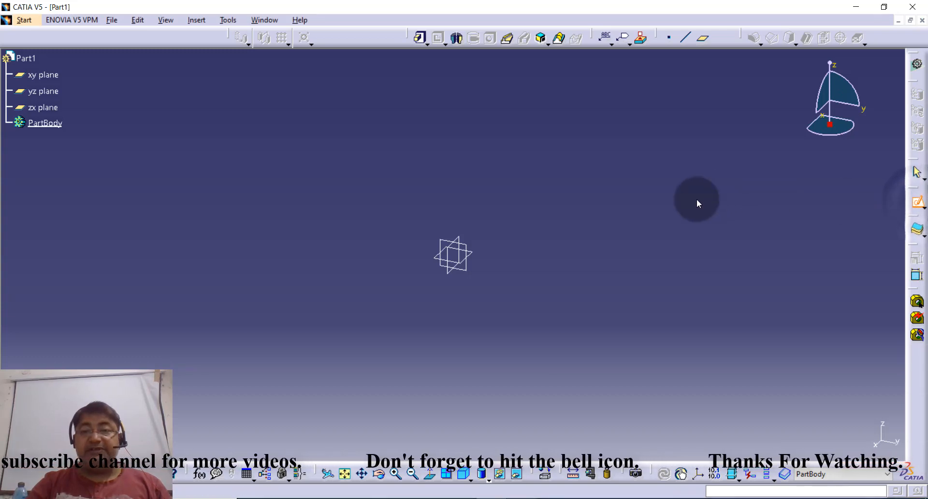
left_click(467, 243)
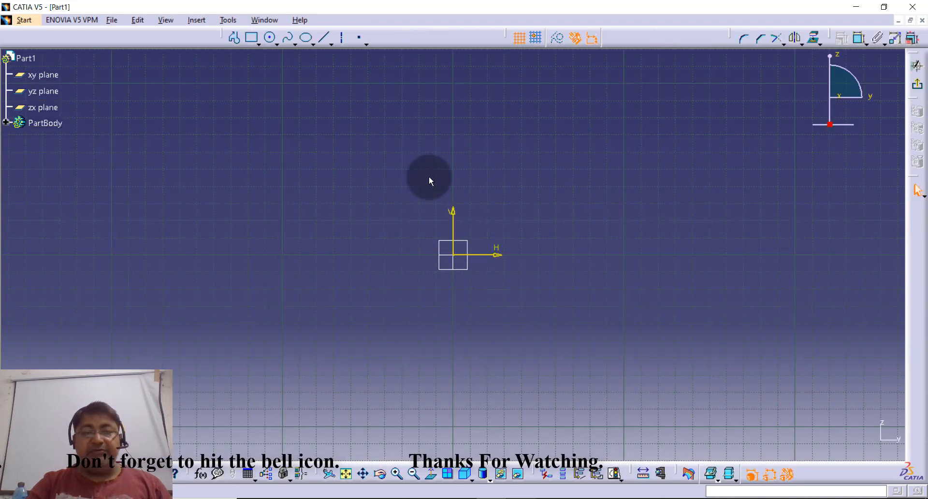
left_click(234, 38)
left_click(385, 210)
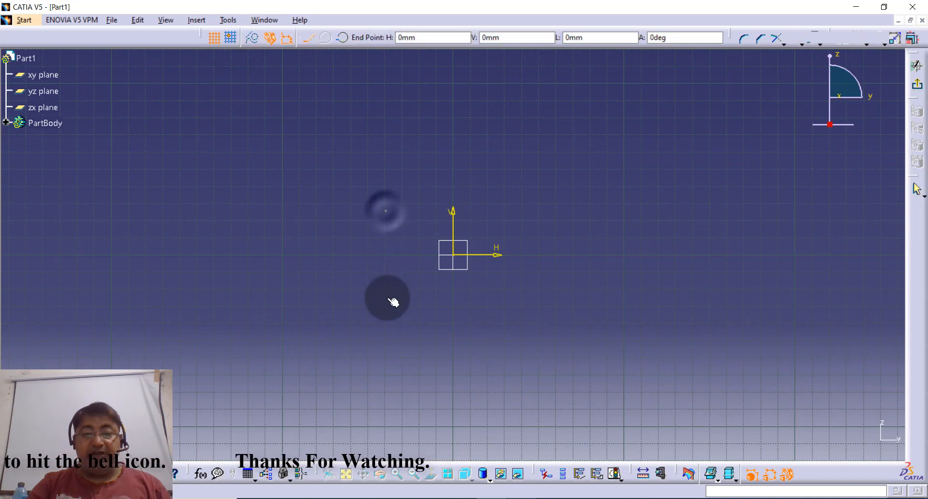
double_click(385, 299)
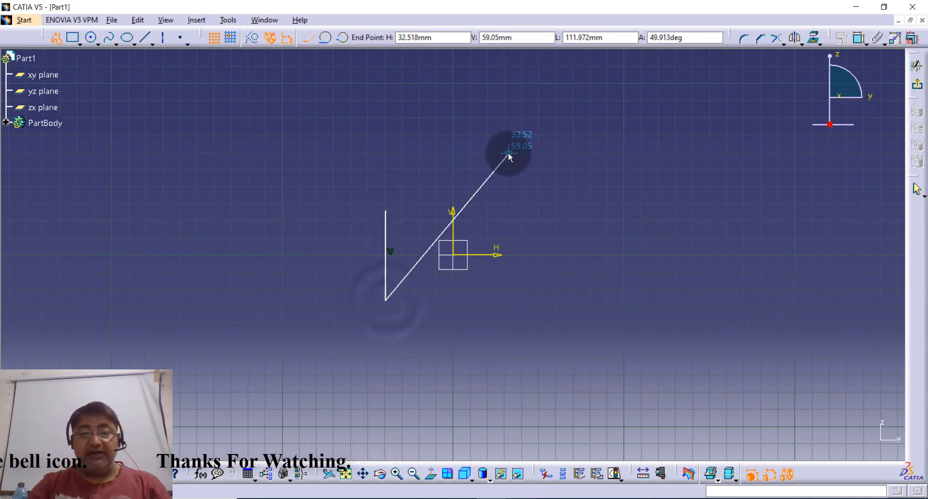
key("Escape")
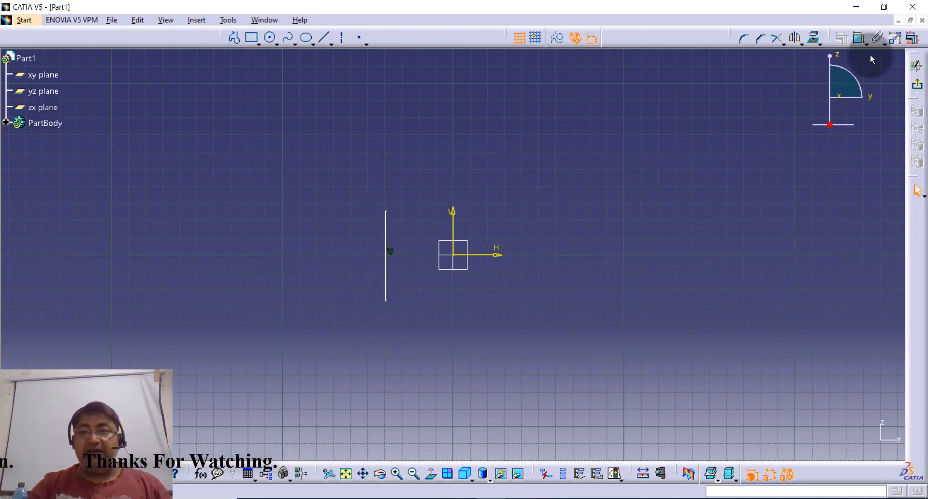
- Dimension the distance from the vertical line to the V axis and set it to 45 mm
left_click(859, 42)
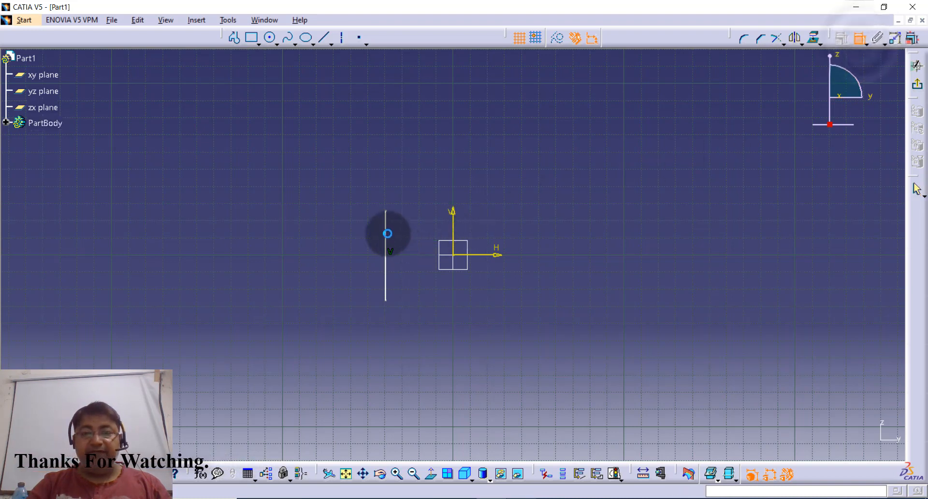
left_click(388, 234)
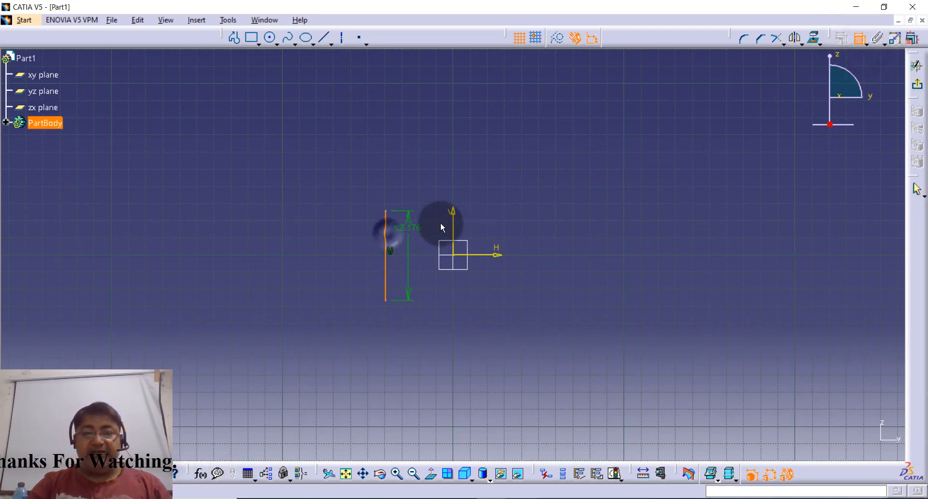
left_click(416, 233)
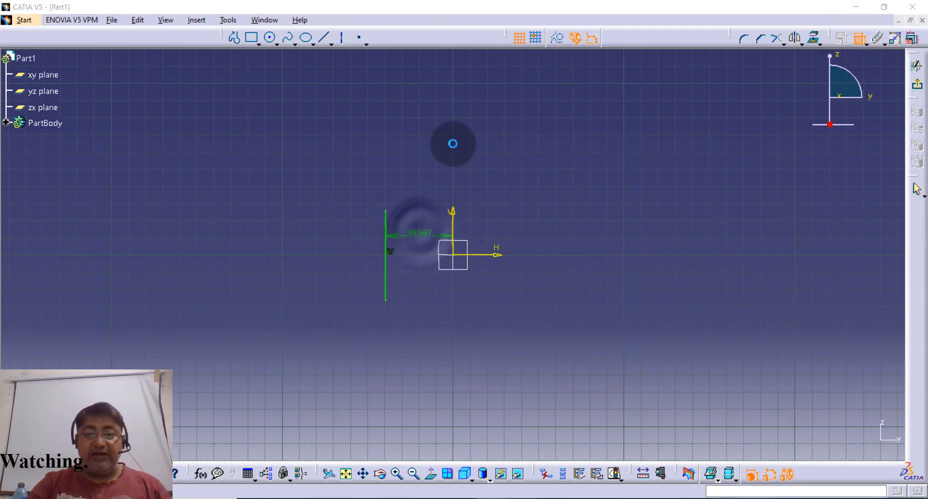
type("45mm")
key("Return")
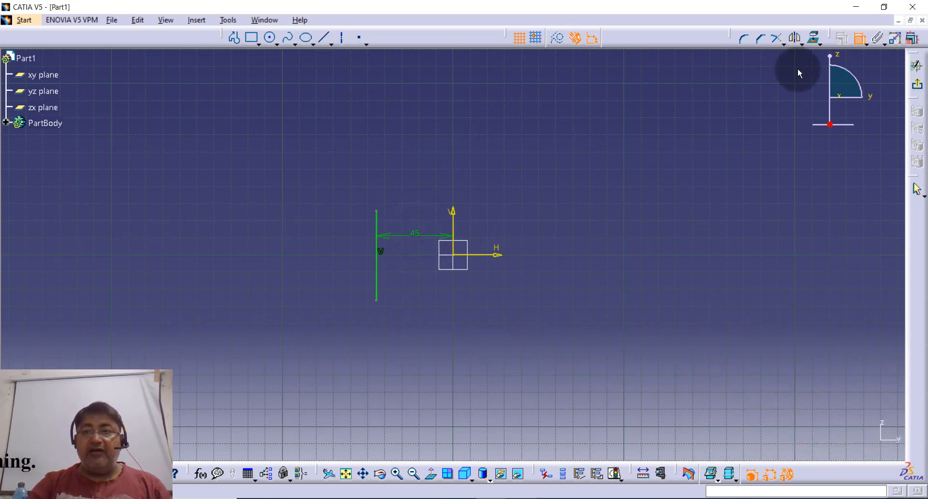
- Dimension the vertical line's length and set it to 30 mm
left_click(378, 259)
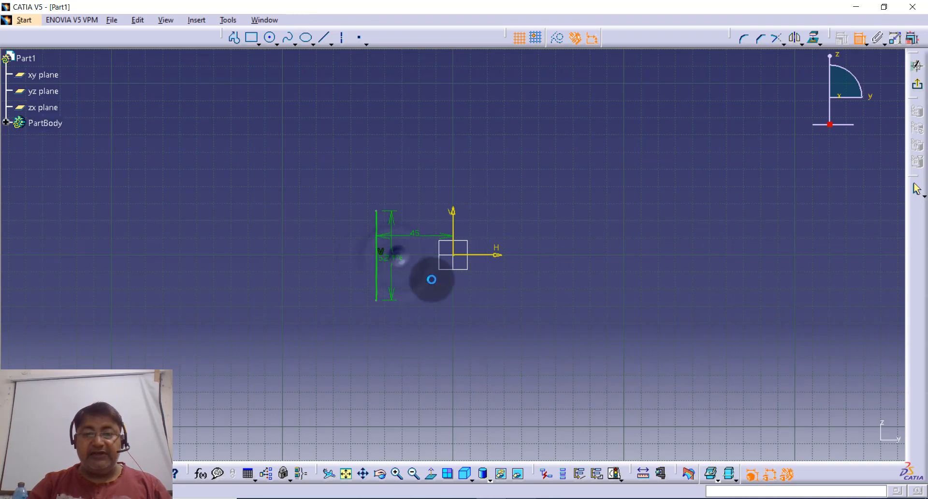
double_click(433, 280)
type("30")
key("Return")
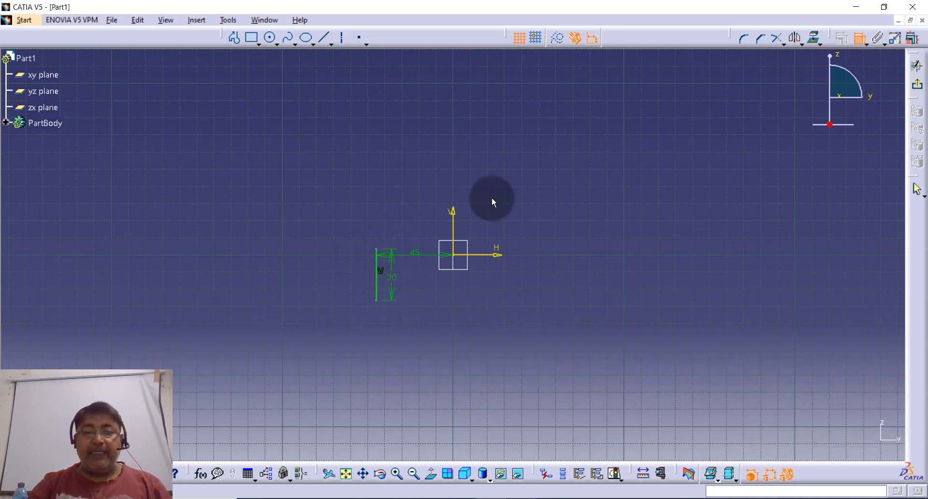
- Dimension the vertical distance from the line's upper endpoint to the H axis and set it to 15 mm
left_click(382, 251)
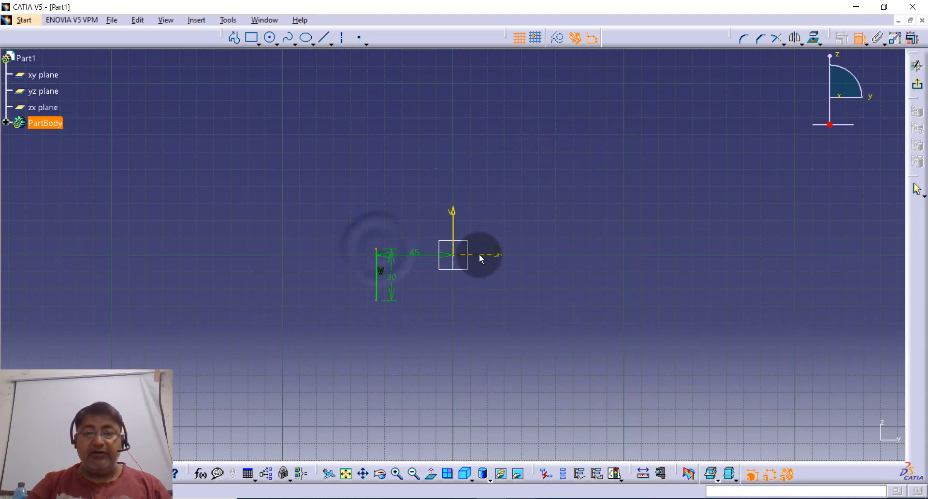
left_click(479, 254)
left_click(534, 247)
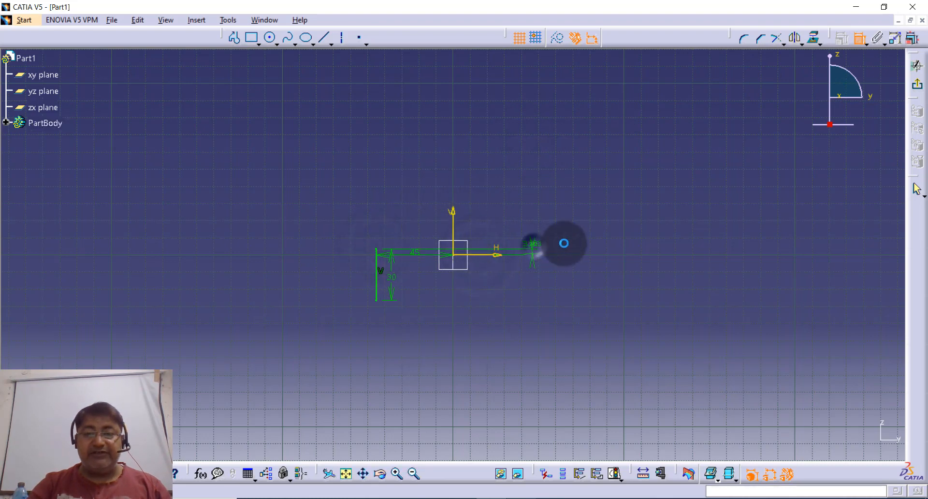
double_click(538, 243)
type("15")
key("Return")
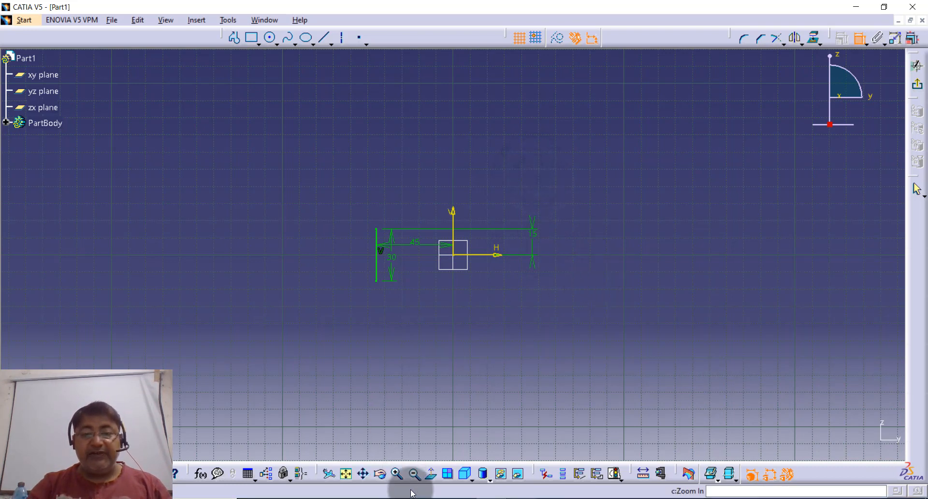
- Draw a stepped profile from the line's upper endpoint: about 13 mm outward, 20 mm down, 14 mm outward and a short segment down
left_click(397, 474)
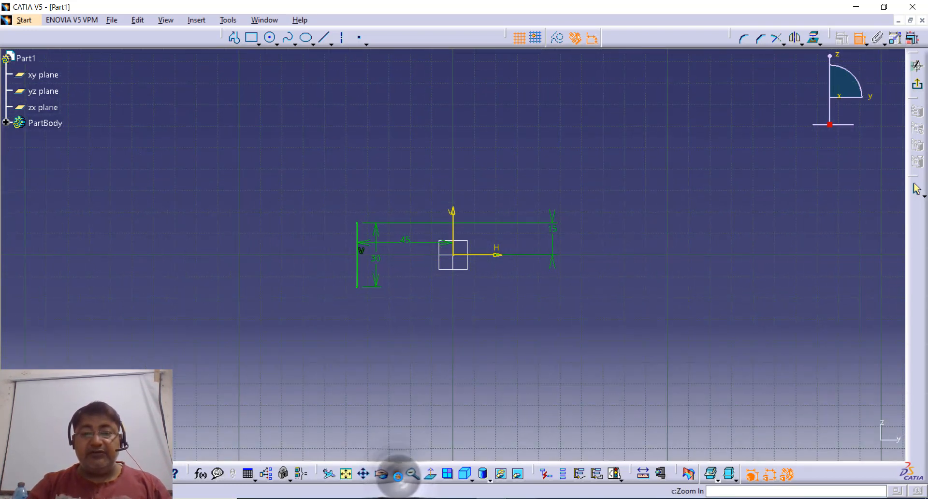
middle_click_drag(371, 330, 433, 346)
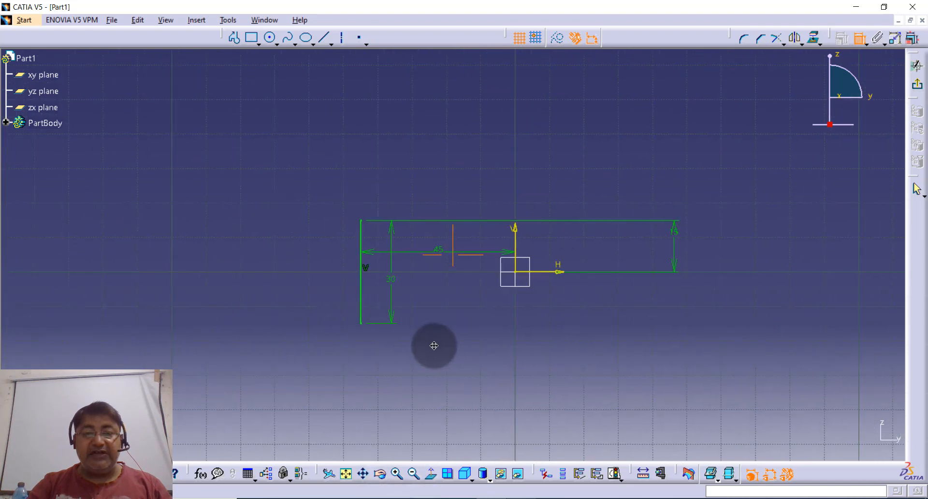
left_click(234, 37)
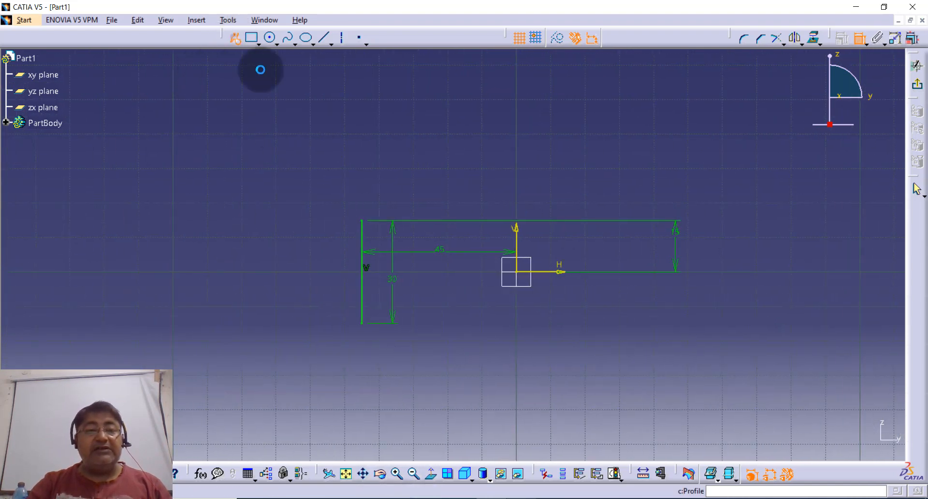
left_click(363, 220)
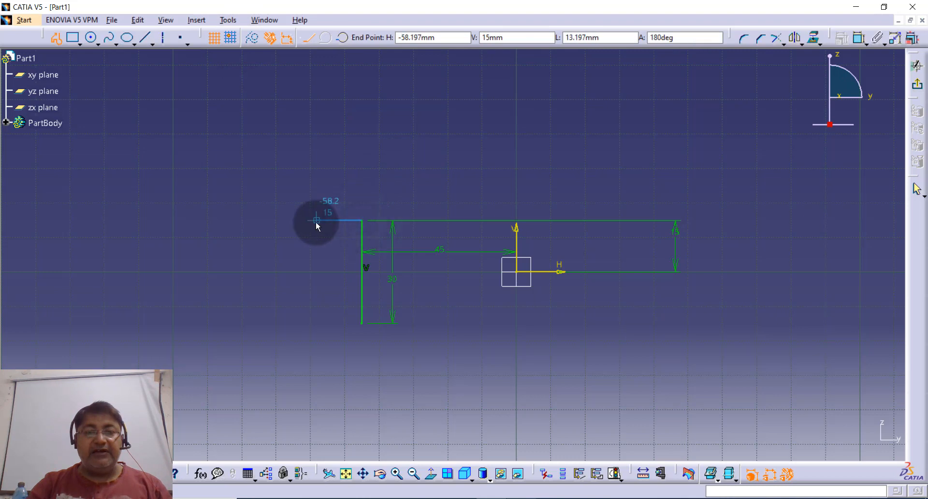
left_click(316, 221)
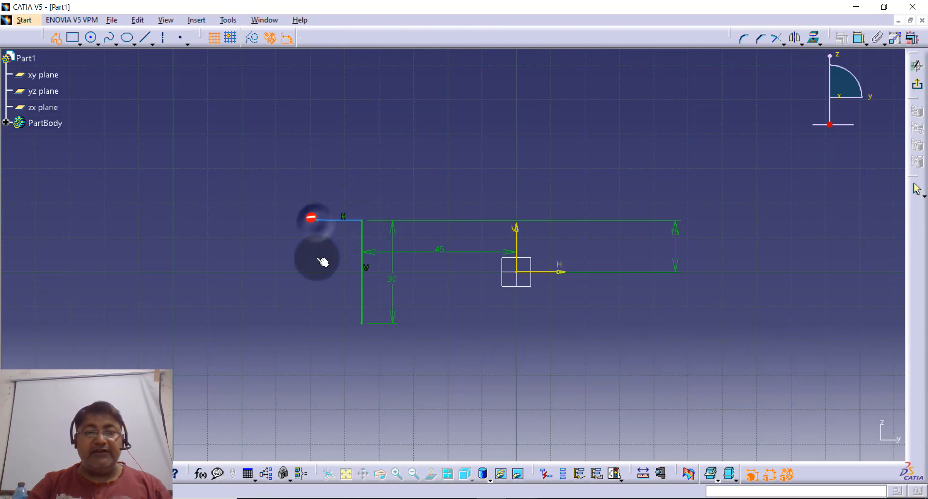
left_click(316, 288)
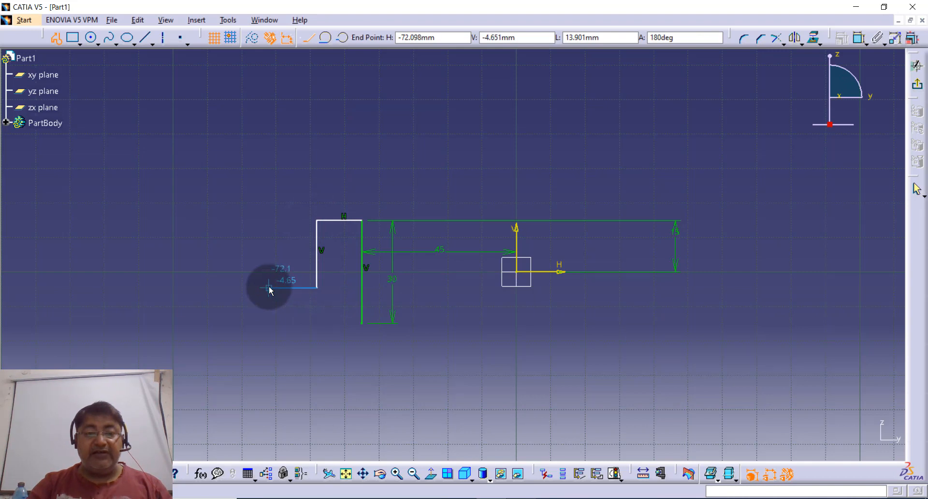
left_click(268, 287)
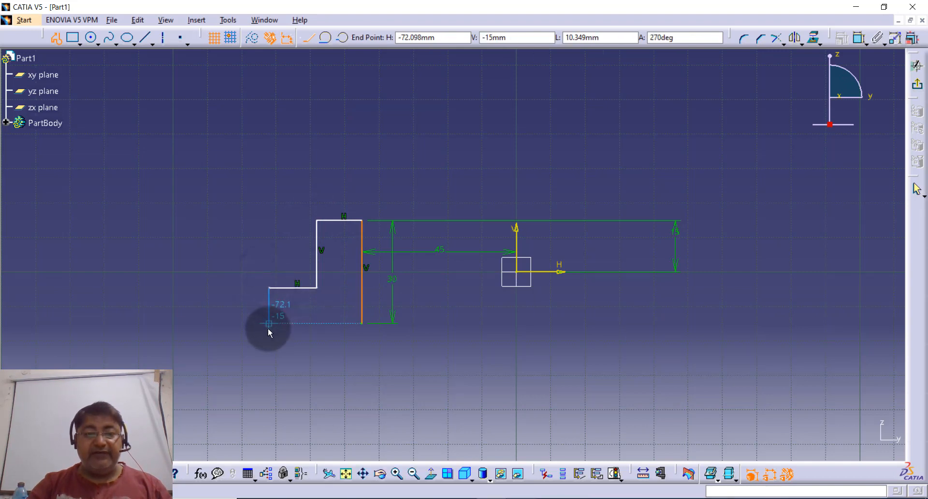
left_click(269, 327)
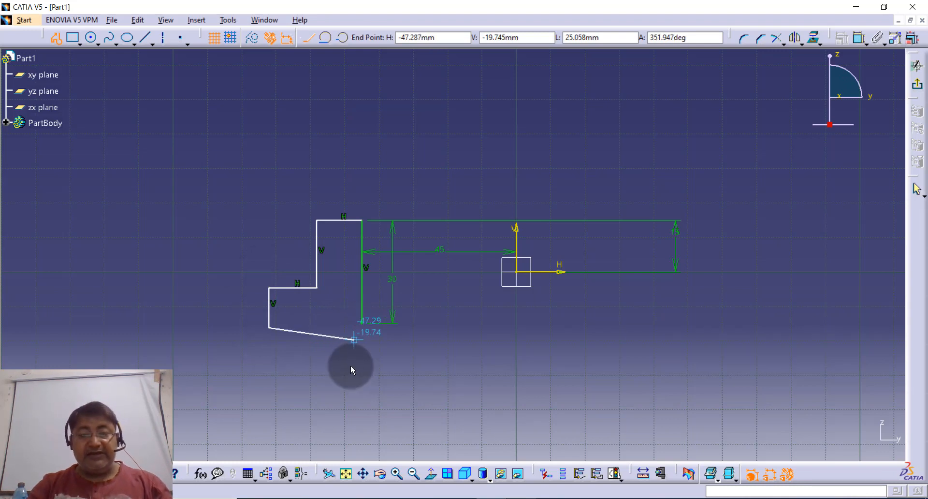
key("Escape")
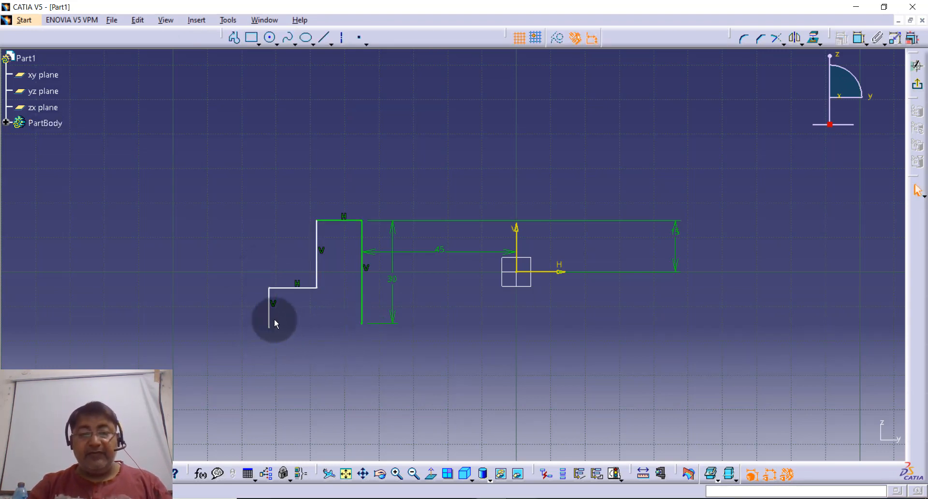
- Delete the last vertical segment, redraw it about 10 mm long, and close the profile horizontally at the 30 mm line's lower endpoint
left_click(270, 319)
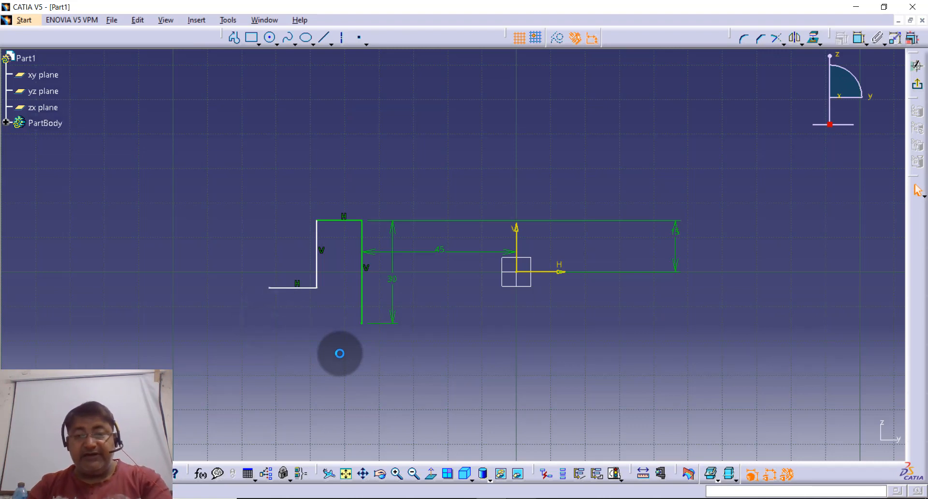
left_click(251, 38)
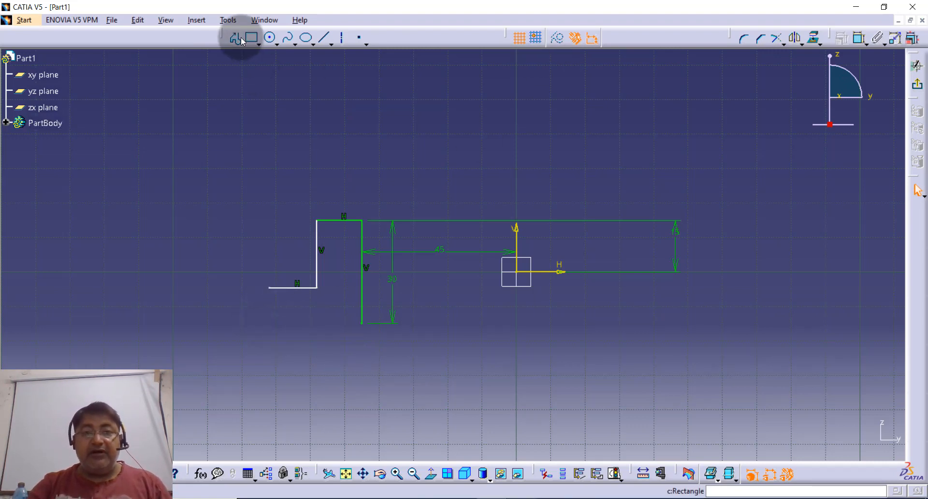
left_click(270, 288)
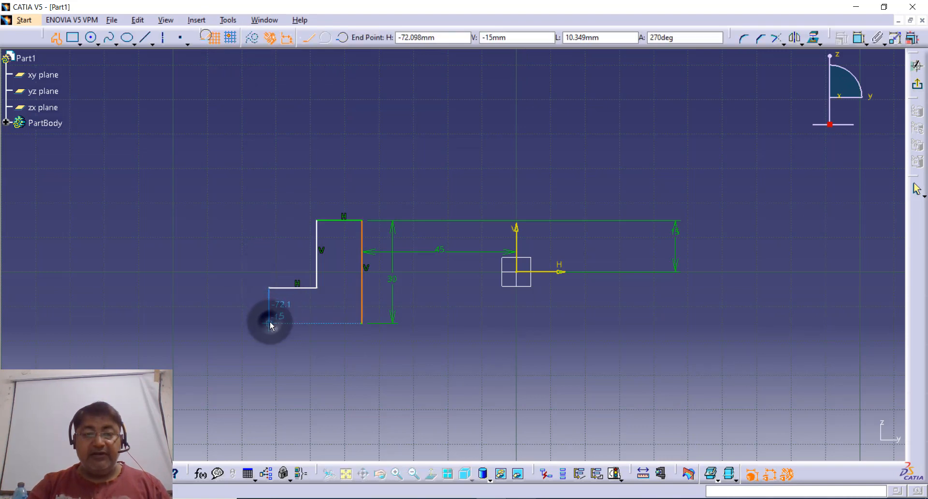
left_click(269, 323)
left_click(361, 322)
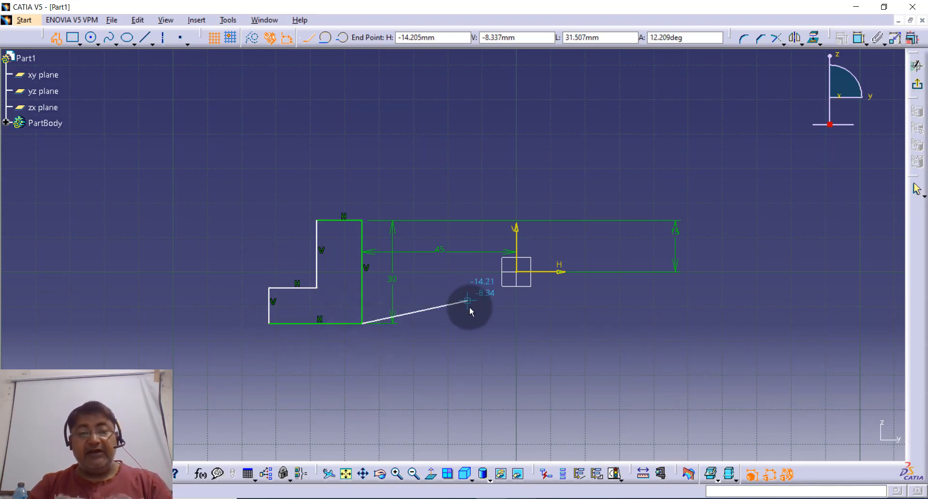
key("Escape")
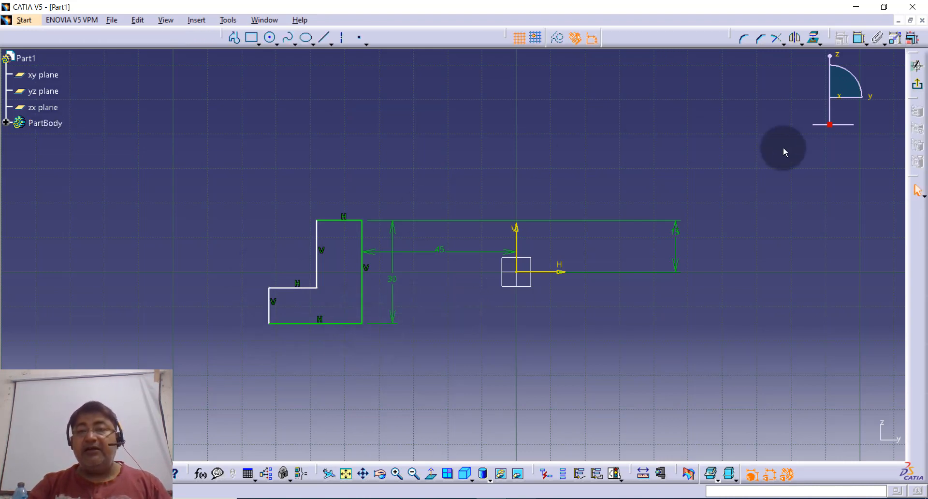
- Dimension the profile's top horizontal edge and set it to 8 mm
left_click(860, 41)
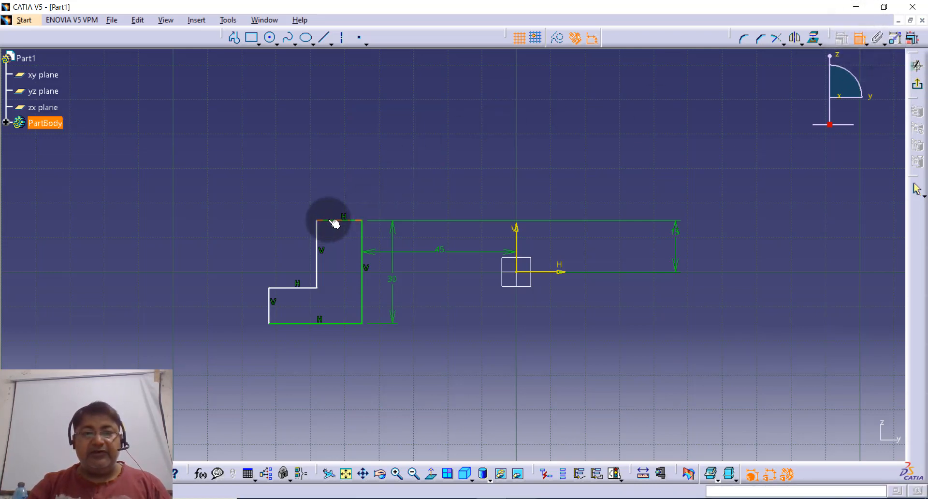
left_click(334, 223)
left_click(329, 177)
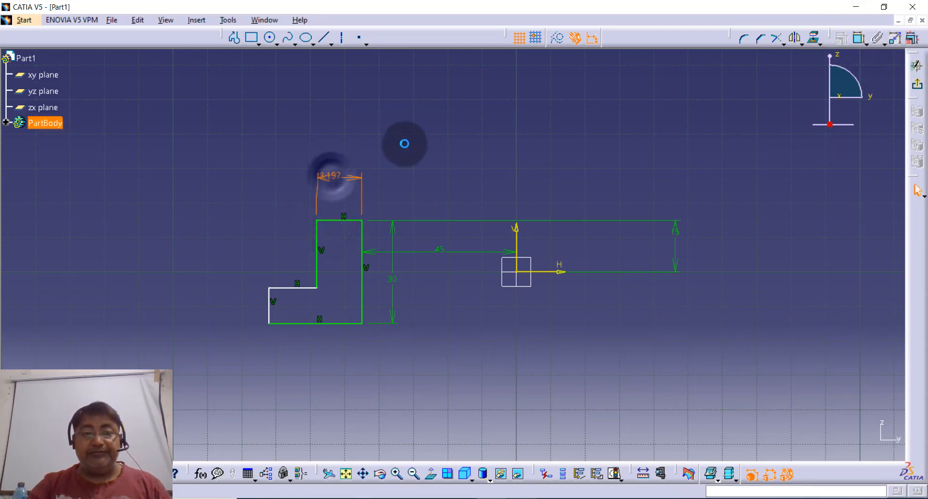
type("8mm")
key("Return")
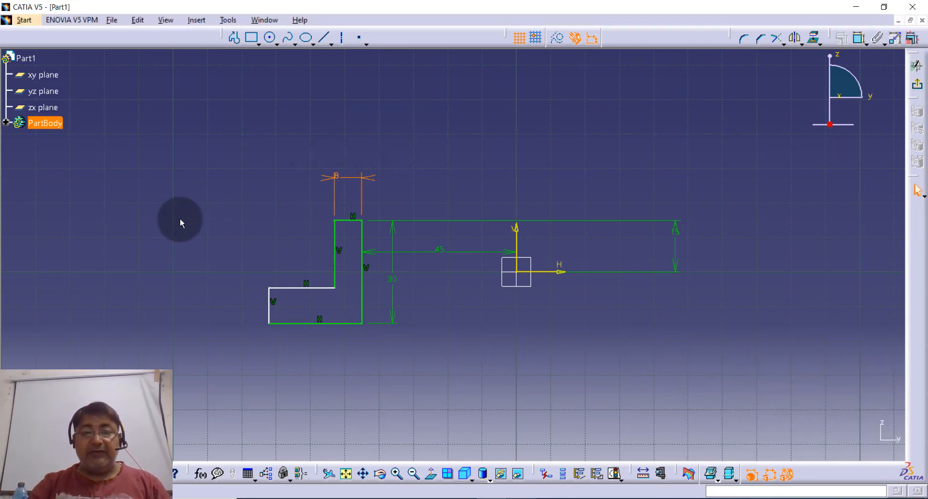
- Dimension the profile's bottom horizontal edge and set it to 13 mm
left_click(854, 41)
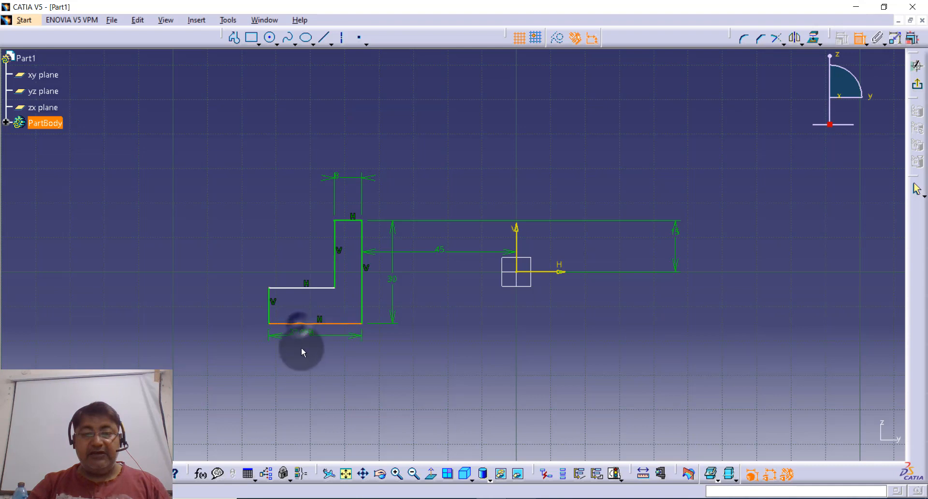
left_click(301, 348)
double_click(301, 348)
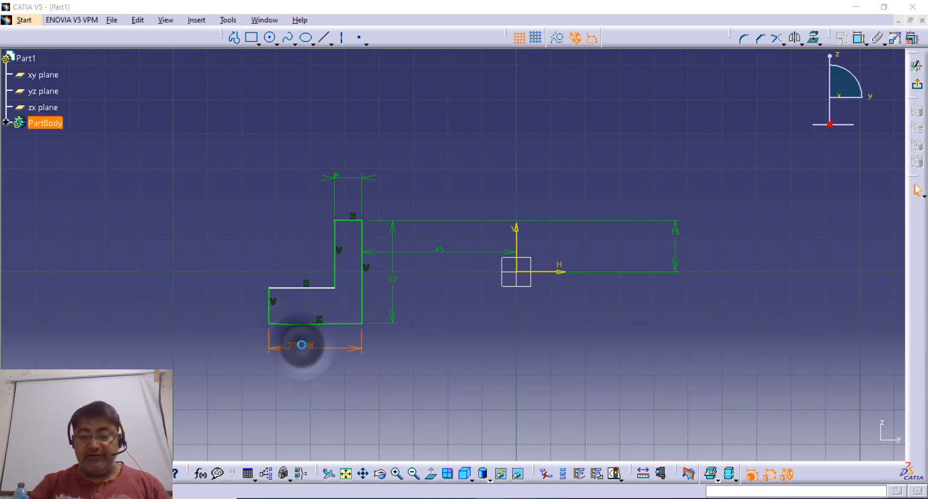
type("13")
key("Return")
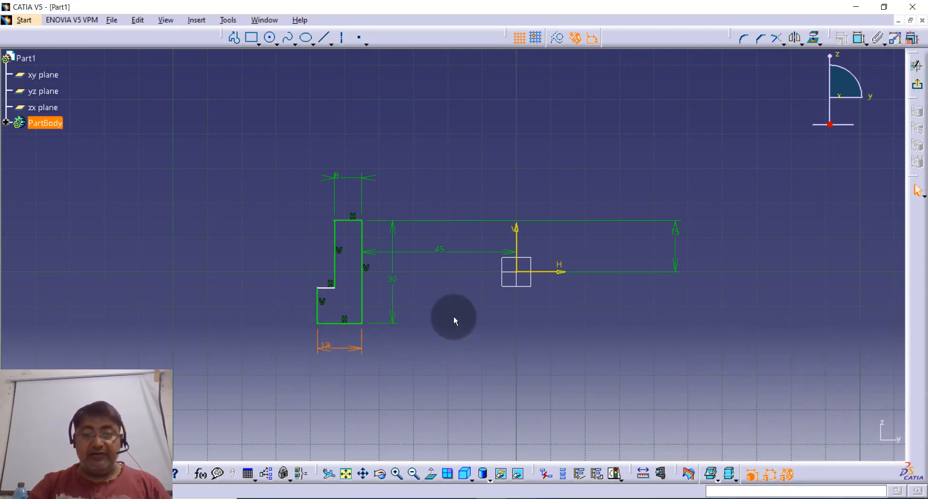
left_click(514, 311)
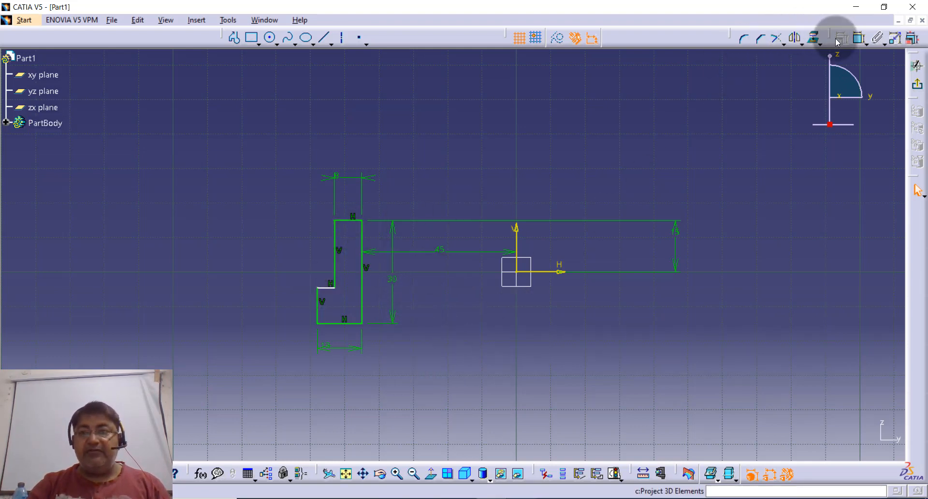
- Dimension the short outer vertical edge of the flange and set it to 5 mm
left_click(859, 38)
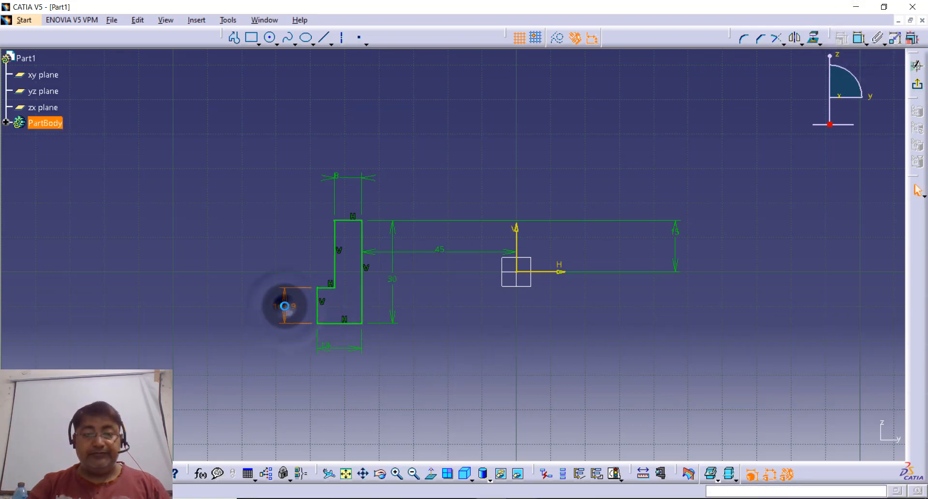
left_click(284, 306)
double_click(284, 305)
type("5")
key("Return")
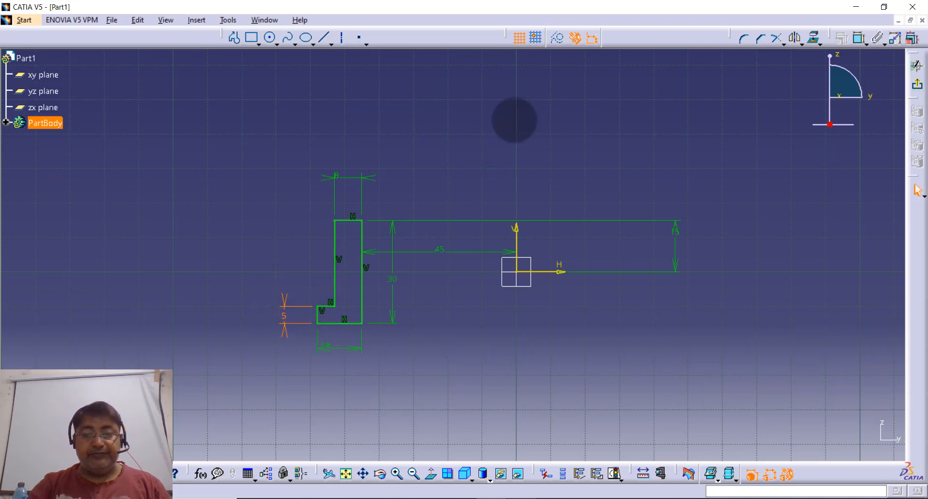
left_click(515, 149)
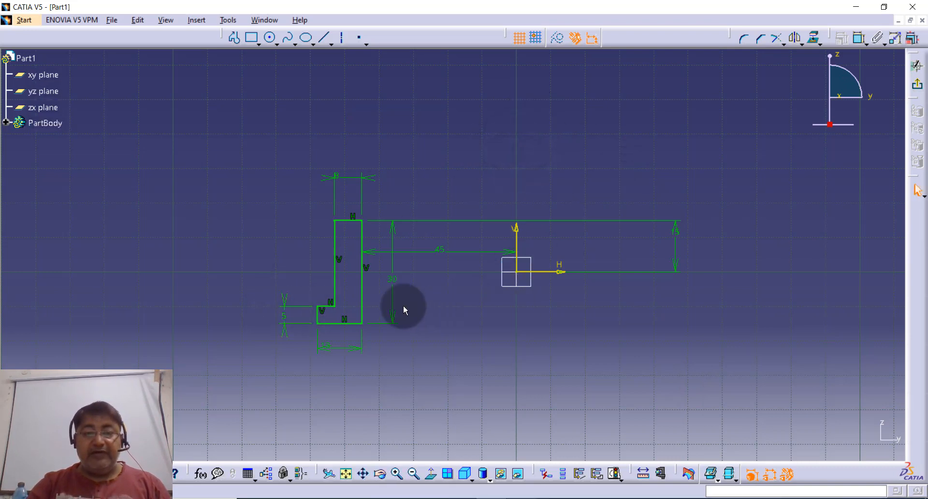
left_click(723, 302)
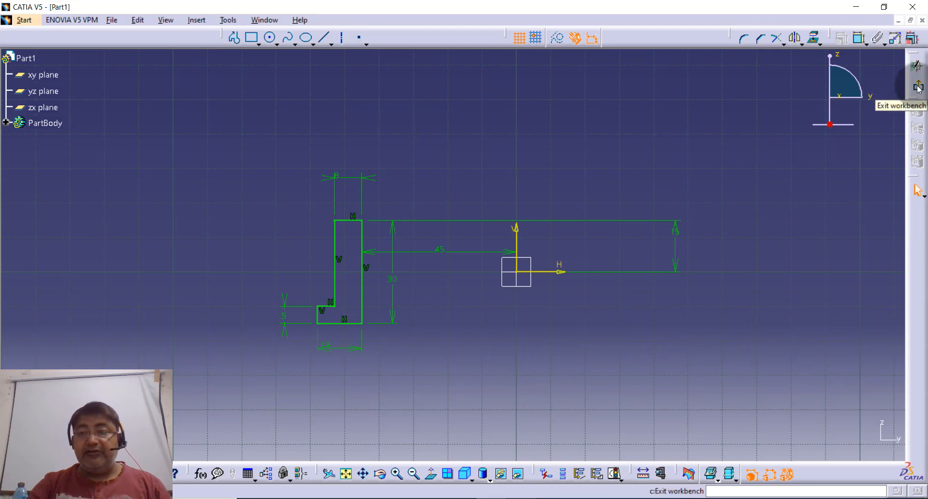
- Exit the sketch and revolve the profile 360 degrees about the vertical axis with the Shaft command
left_click(530, 125)
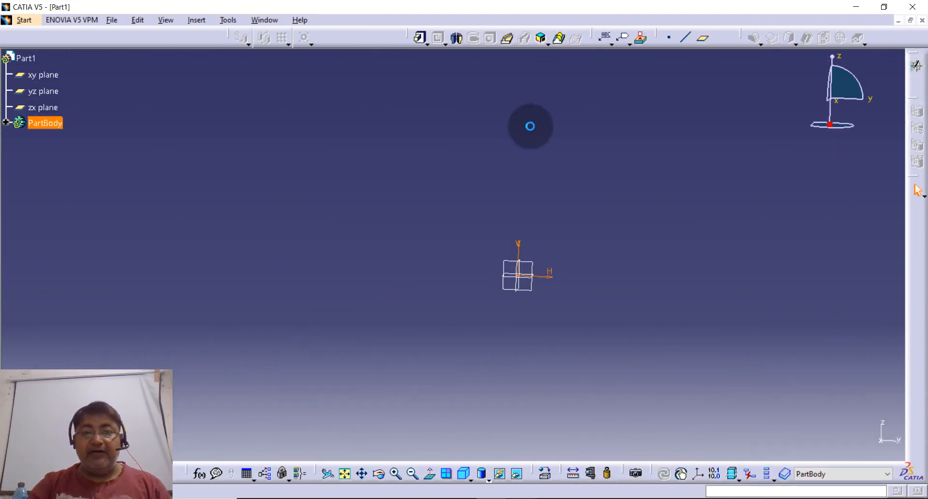
left_click(457, 39)
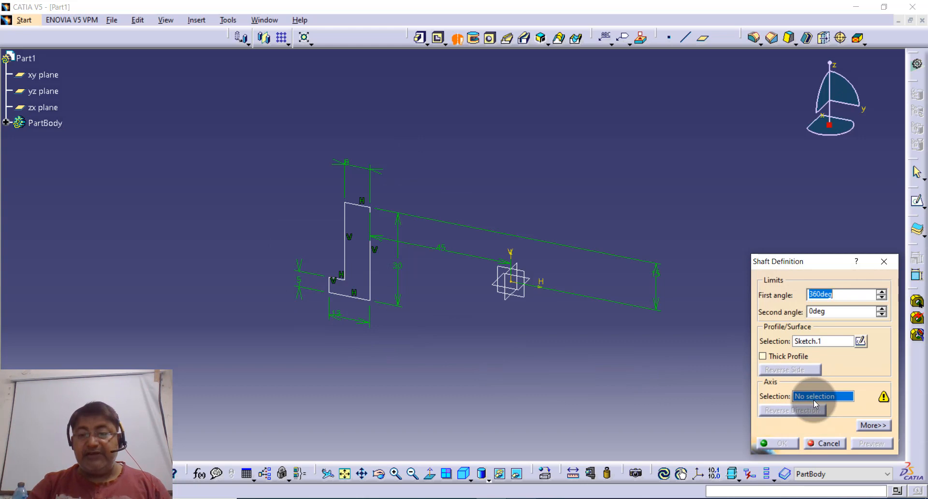
left_click(512, 263)
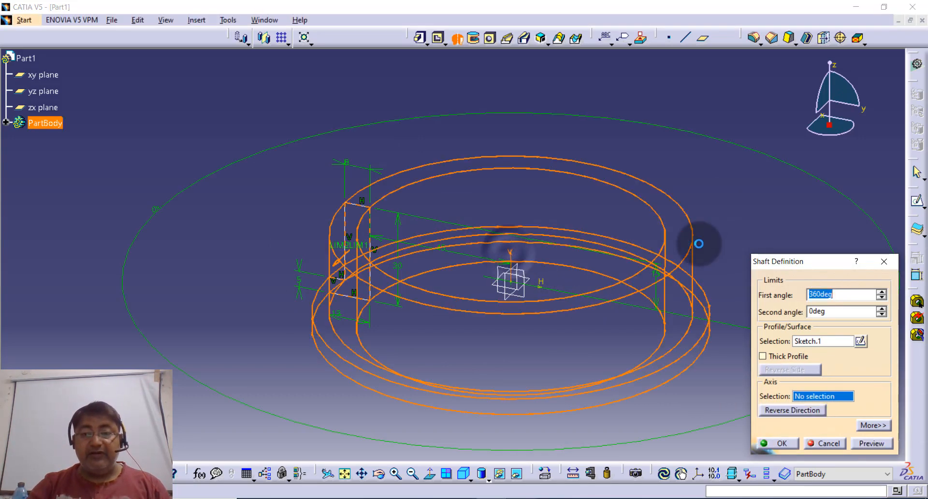
left_click(781, 443)
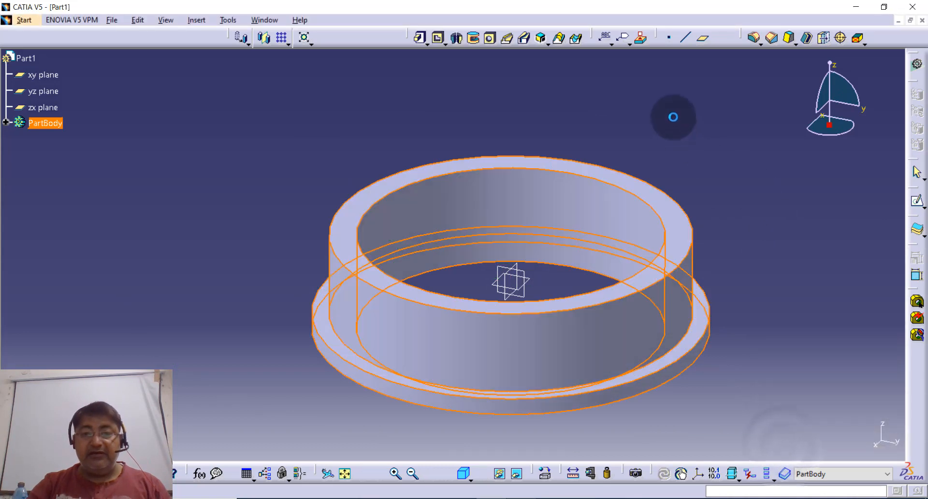
left_click(672, 115)
- Chamfer the ring's top outer circular edge with a length of 2 mm at 45 degrees
left_click(752, 39)
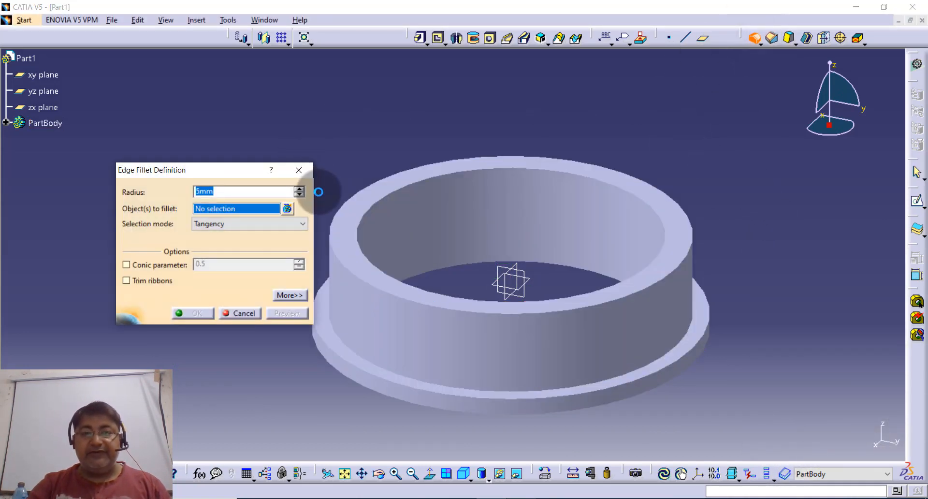
left_click(298, 169)
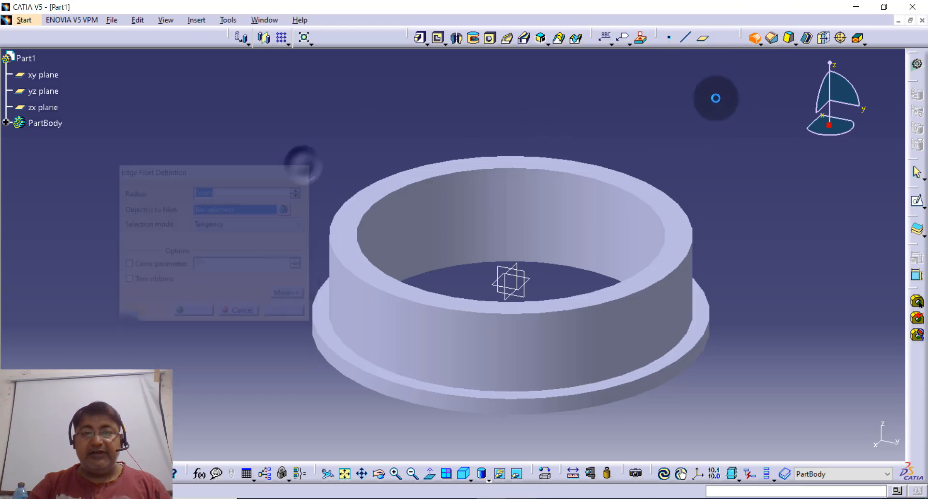
left_click(772, 39)
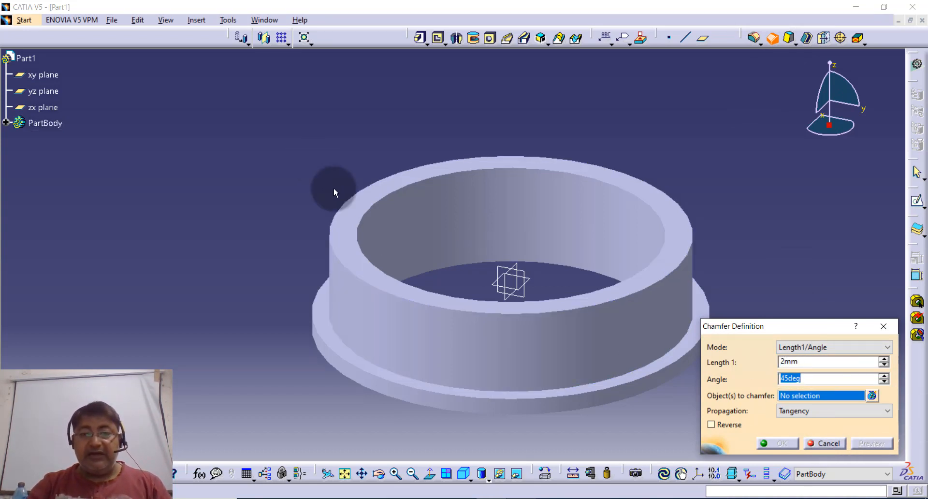
left_click(372, 169)
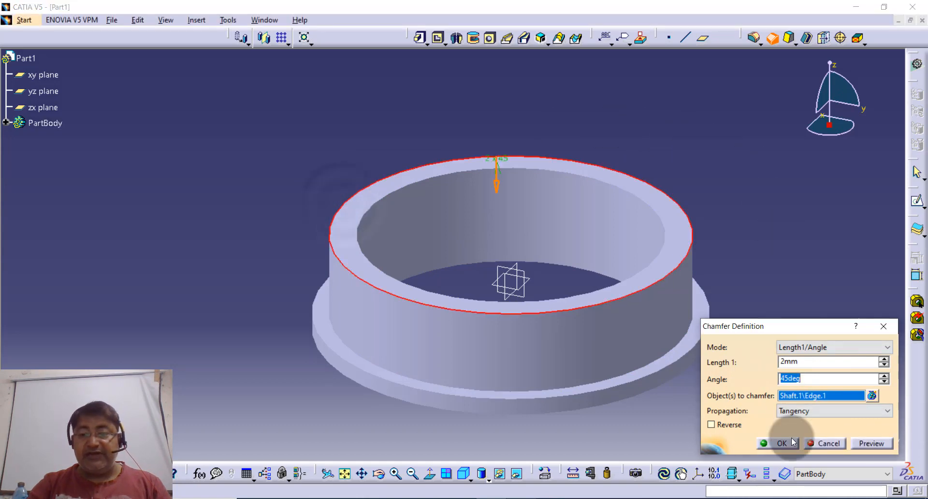
left_click(783, 445)
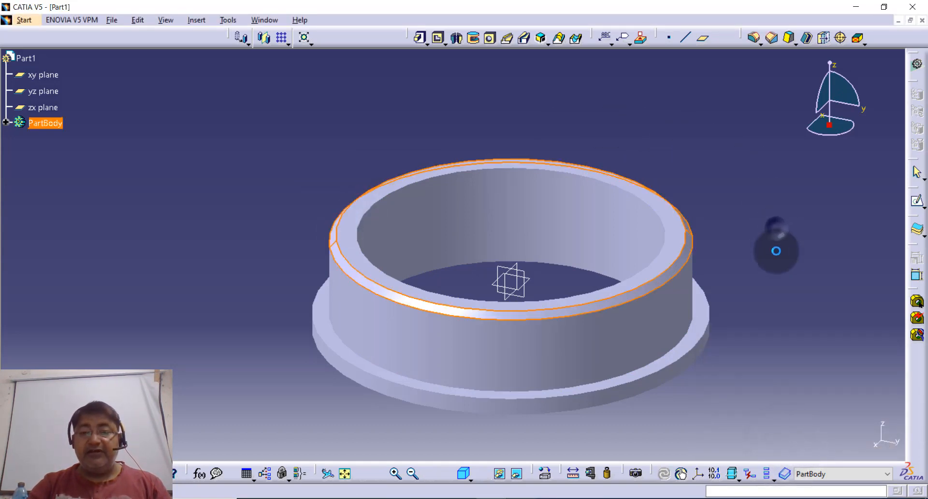
middle_click_drag(770, 253, 755, 253)
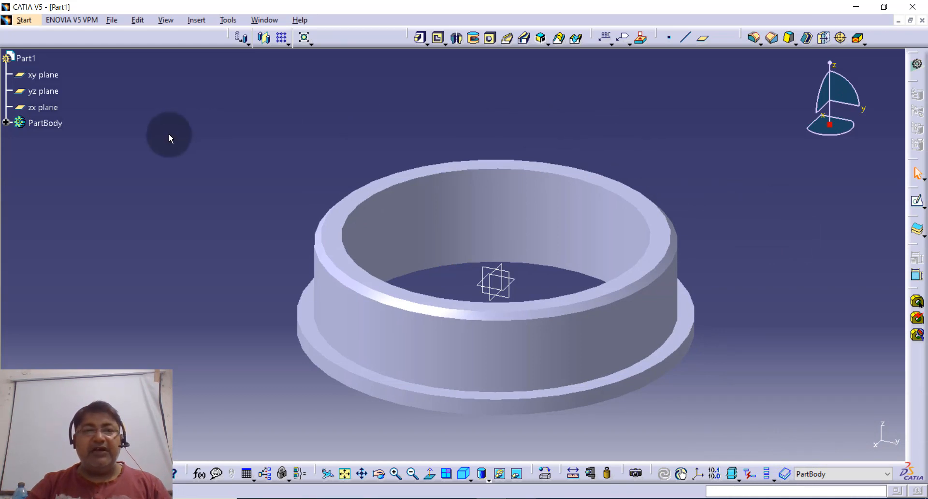
right_click(46, 127)
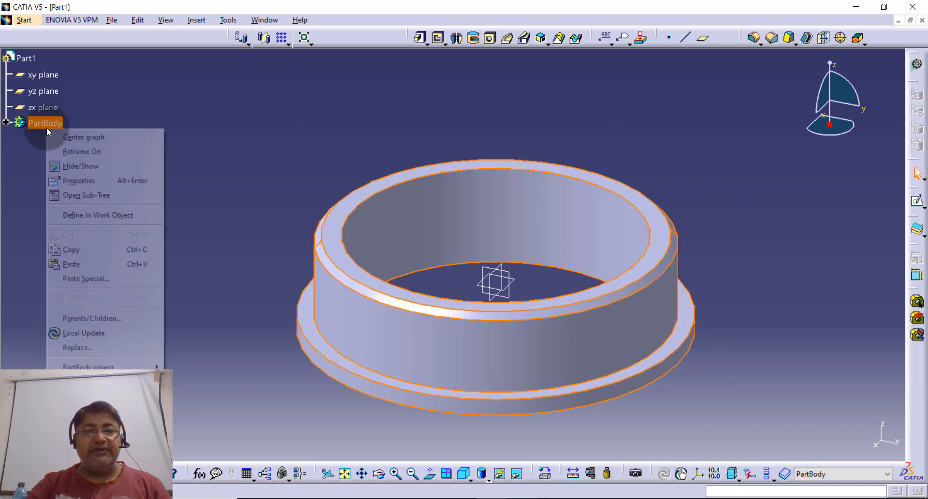
left_click(71, 166)
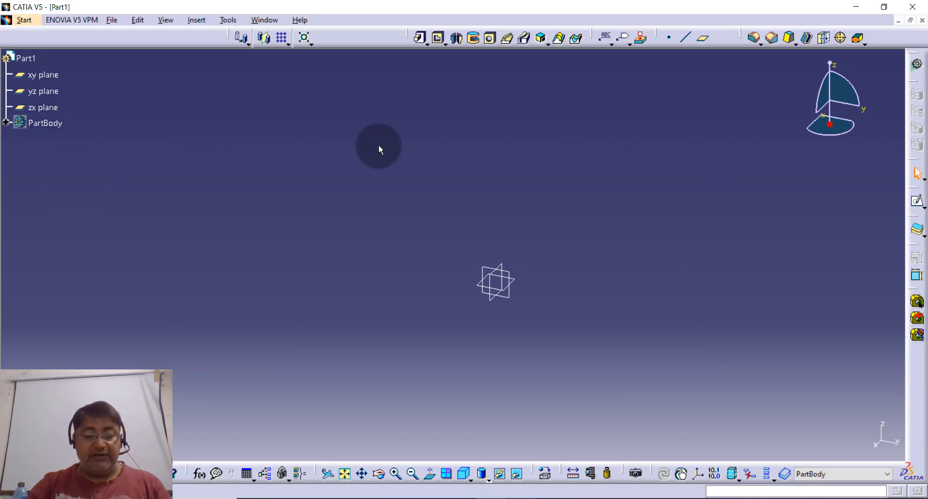
key("ctrl+z")
left_click(207, 175)
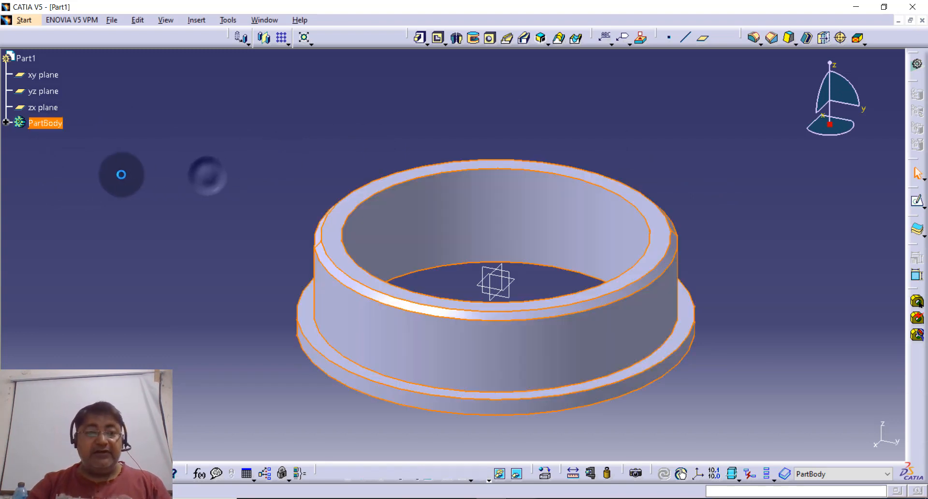
- Change the fill color of the PartBody to reddish brown in its graphic properties
right_click(43, 123)
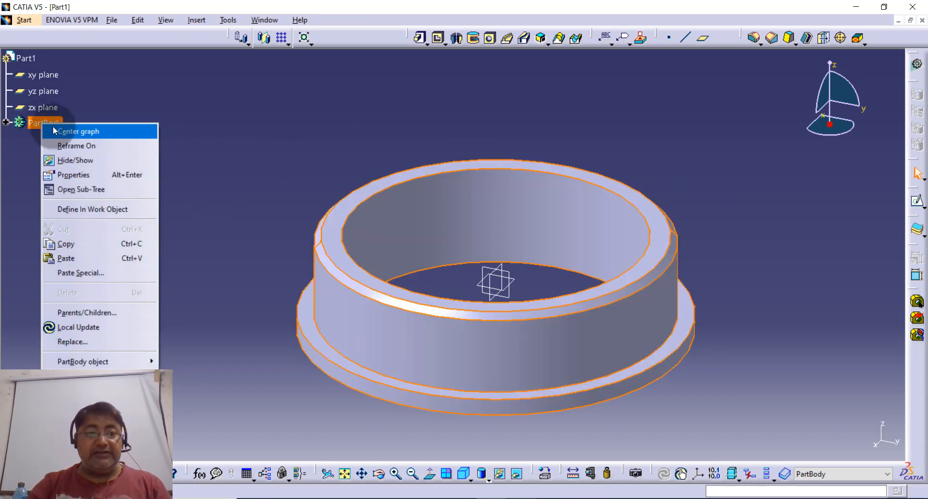
left_click(80, 175)
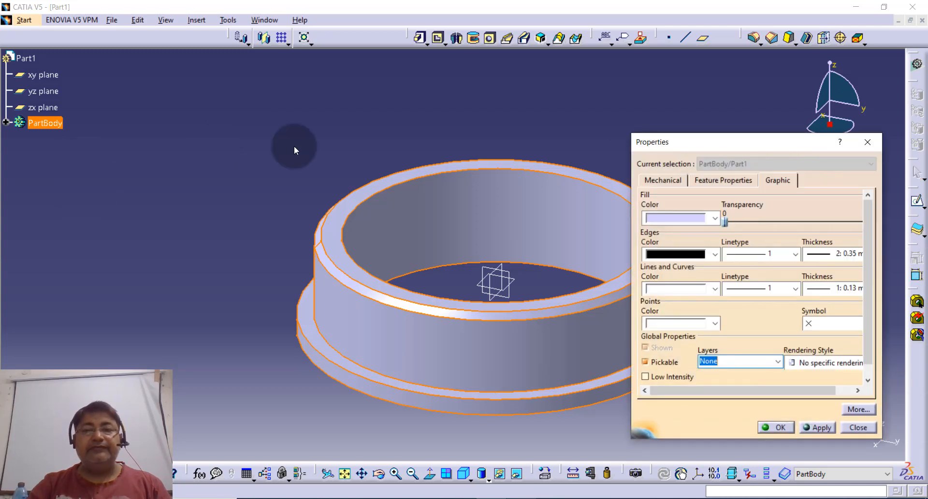
left_click(768, 183)
left_click(715, 220)
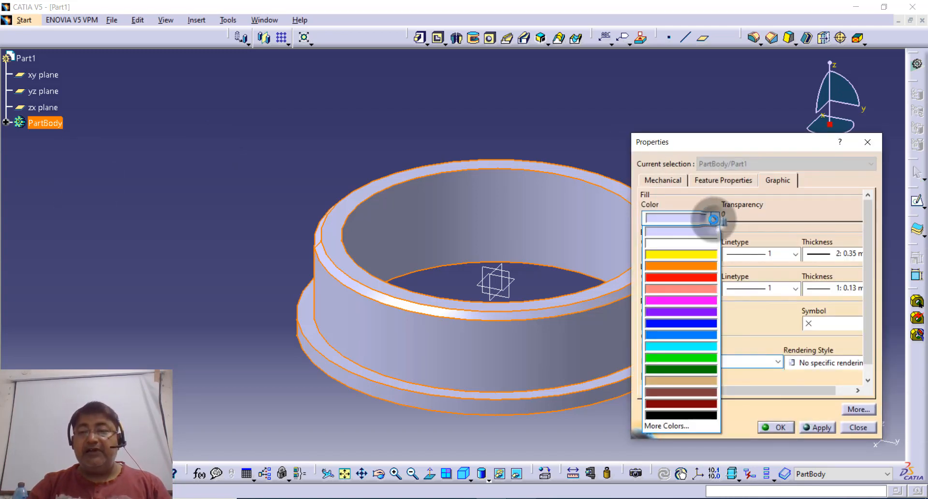
left_click(691, 391)
left_click(817, 427)
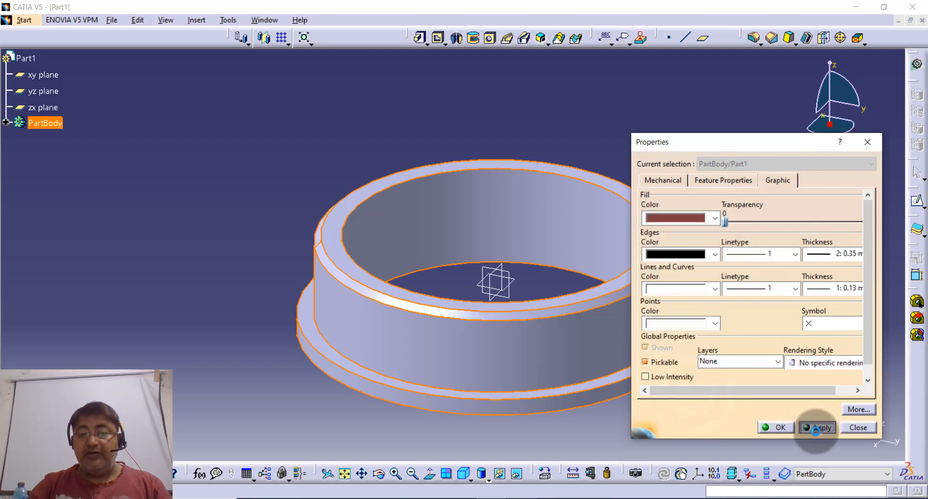
left_click(779, 427)
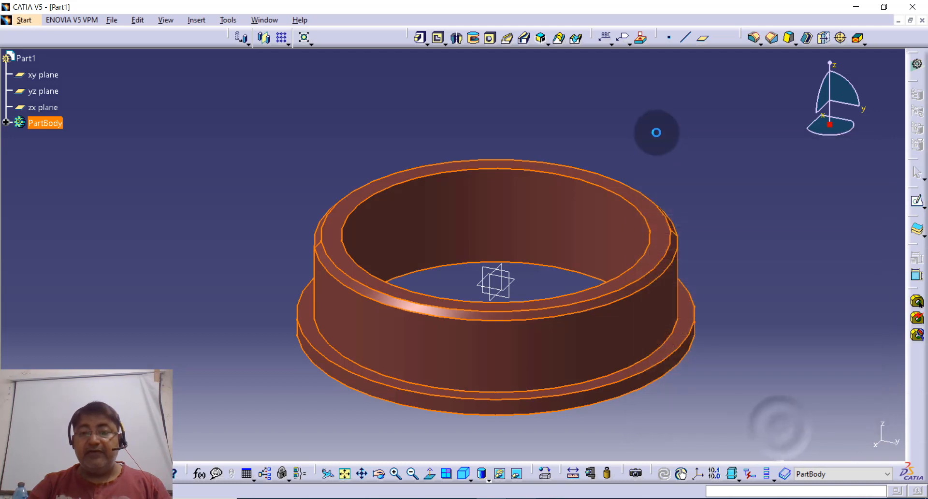
middle_click_drag(699, 171, 644, 164)
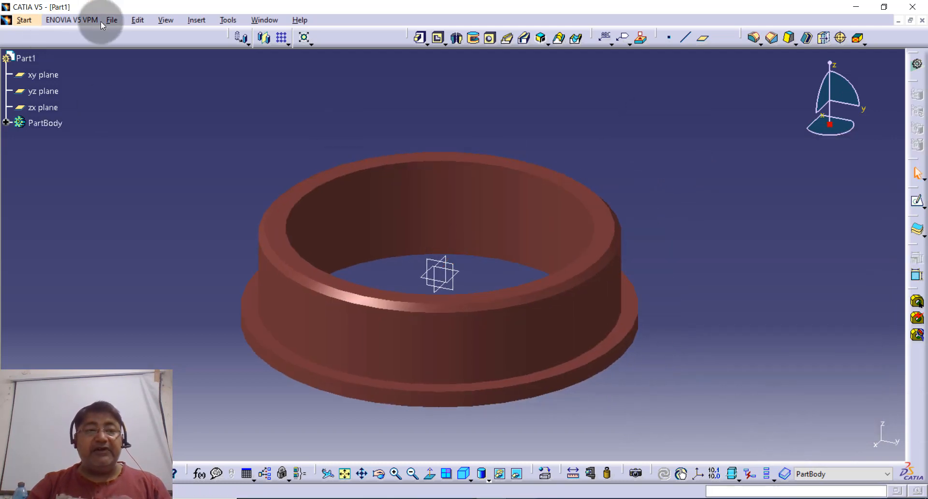
- Save the part to the Desktop as INNER RACE RB1 and close it
left_click(105, 22)
left_click(152, 114)
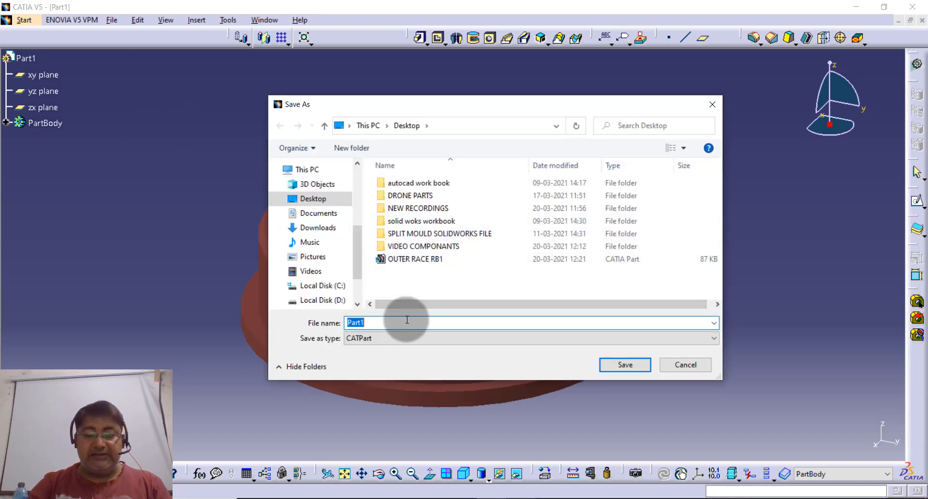
type("INNER RACE RB1")
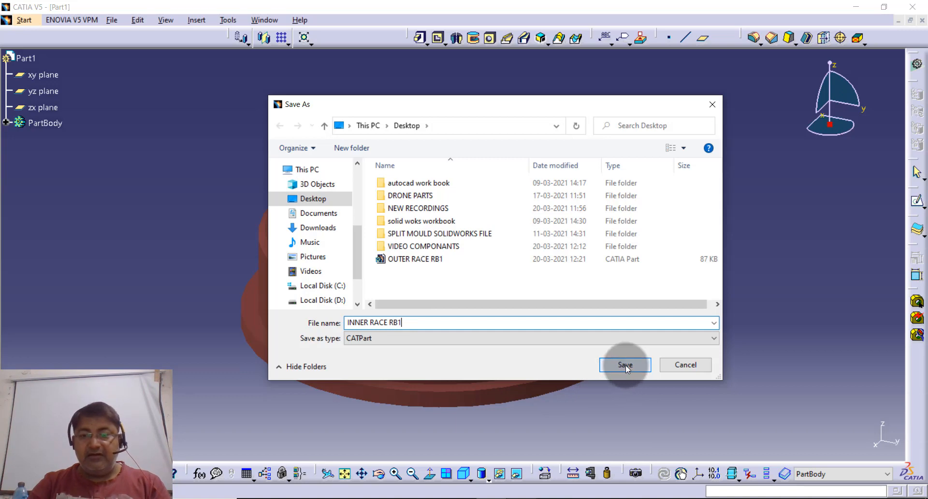
left_click(625, 364)
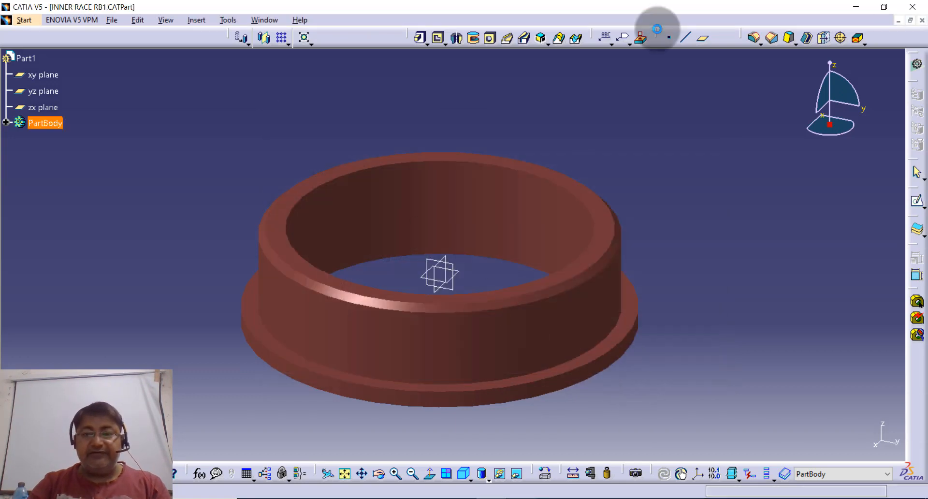
left_click(922, 21)
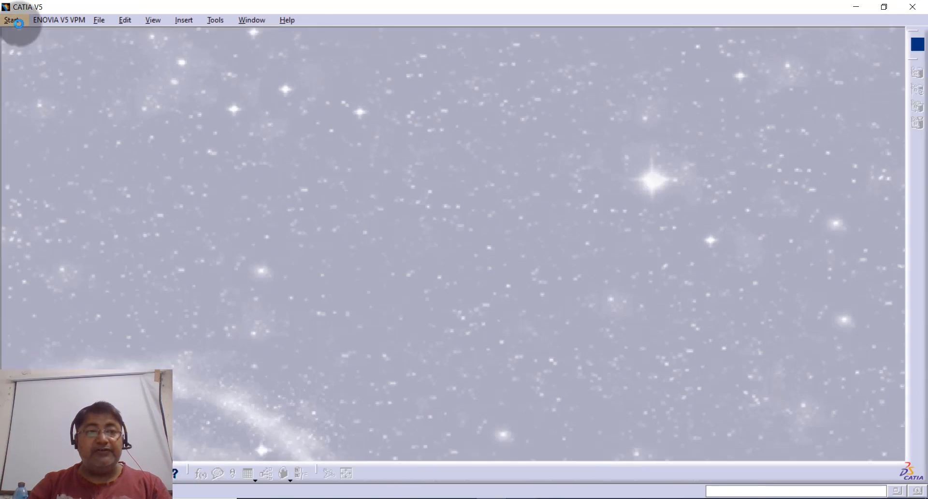
- Create a new part in Part Design and open a sketch on the yz plane
left_click(19, 23)
mouse_move(105, 50)
left_click(259, 51)
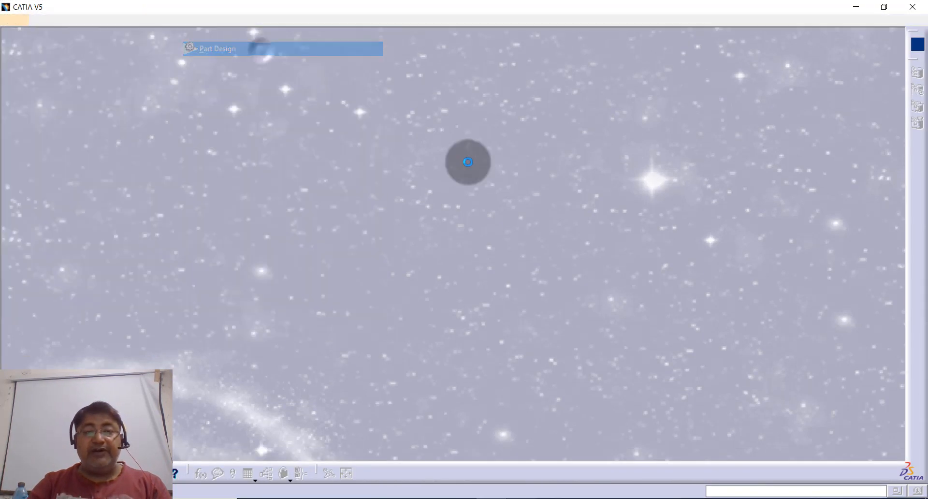
left_click(828, 443)
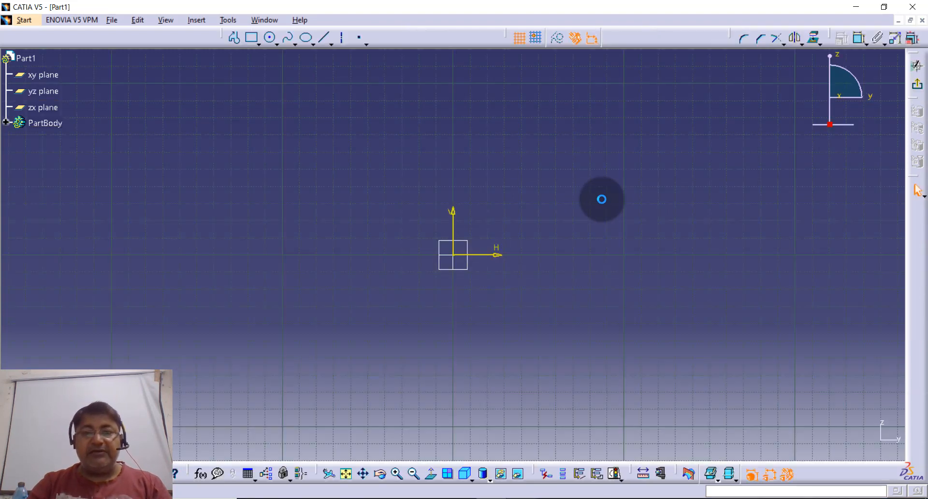
- Sketch a centered rectangle about 23 mm wide and 77 mm tall, centered on the horizontal axis about 75 mm left of the origin
left_click(256, 43)
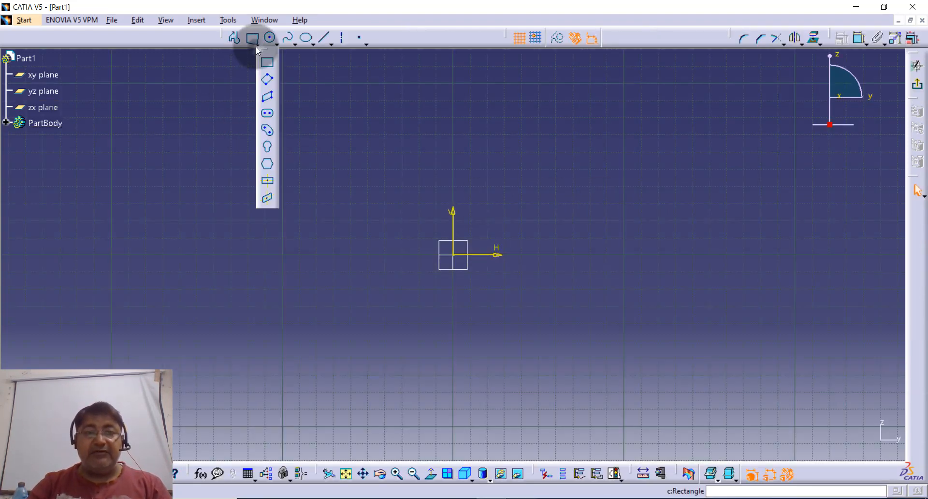
left_click(269, 183)
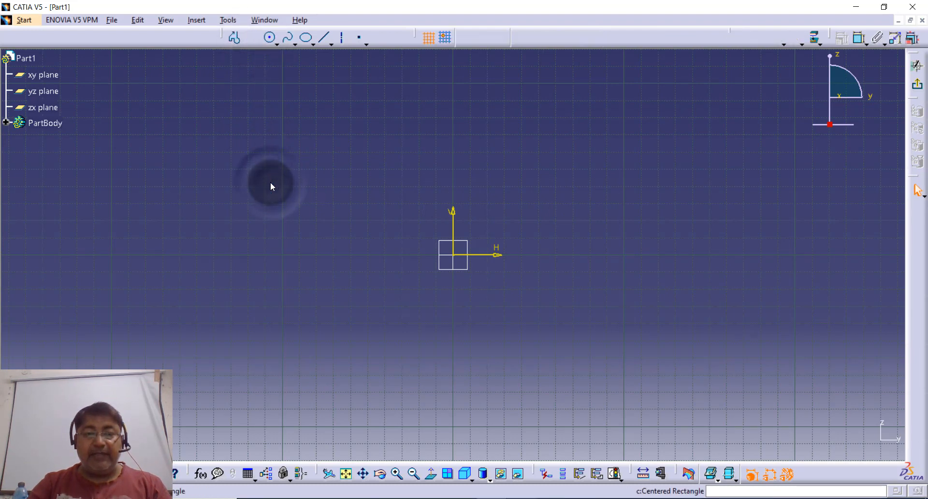
left_click(325, 256)
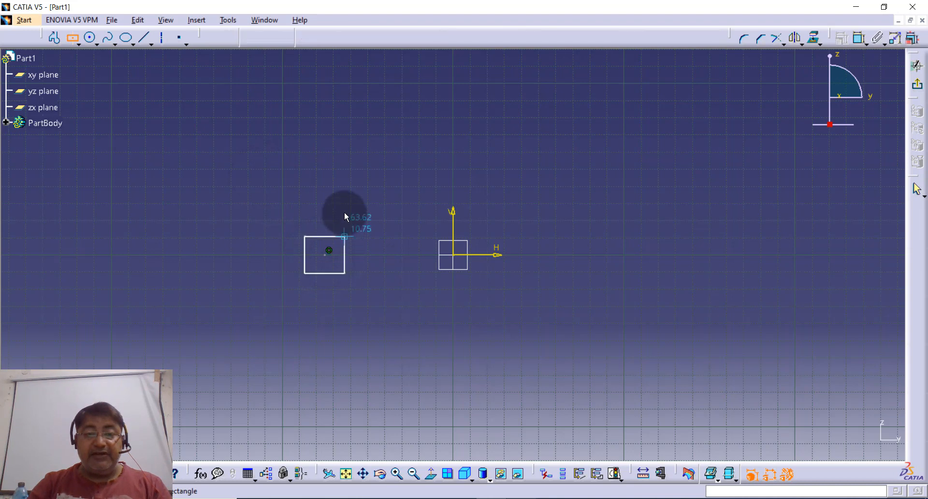
left_click(344, 188)
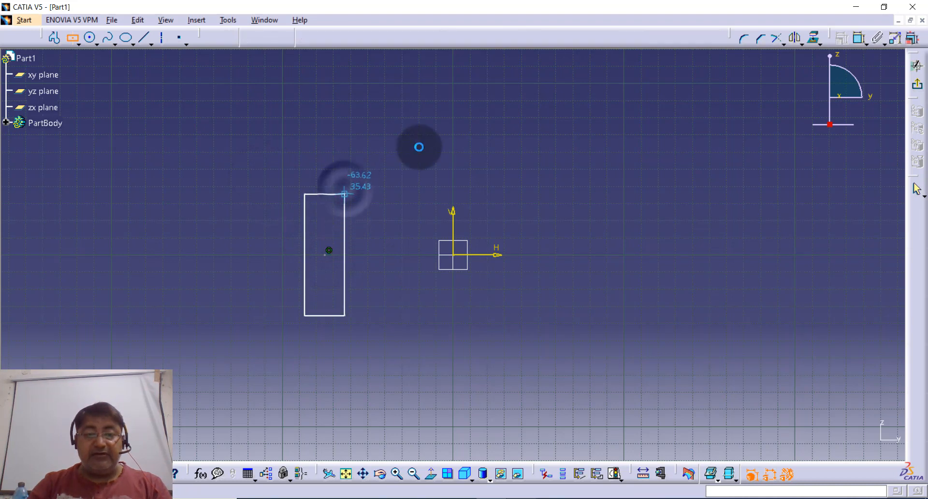
left_click(424, 149)
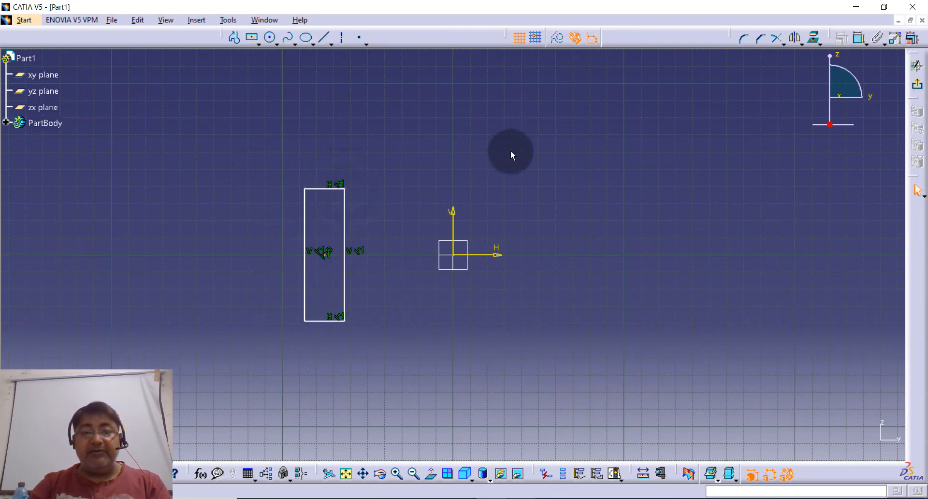
- Dimension the rectangle's top edge and set its width to 3 mm
left_click(859, 43)
left_click(331, 189)
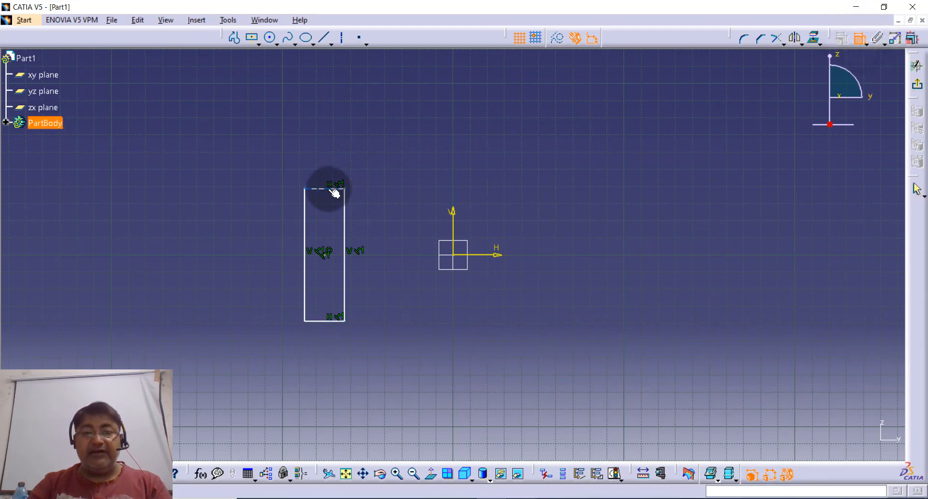
left_click(327, 143)
double_click(328, 145)
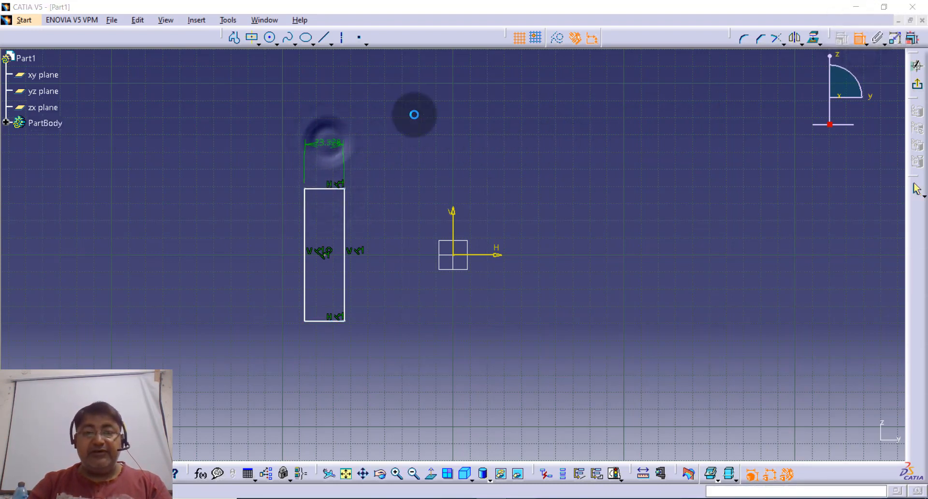
type("3")
key("Return")
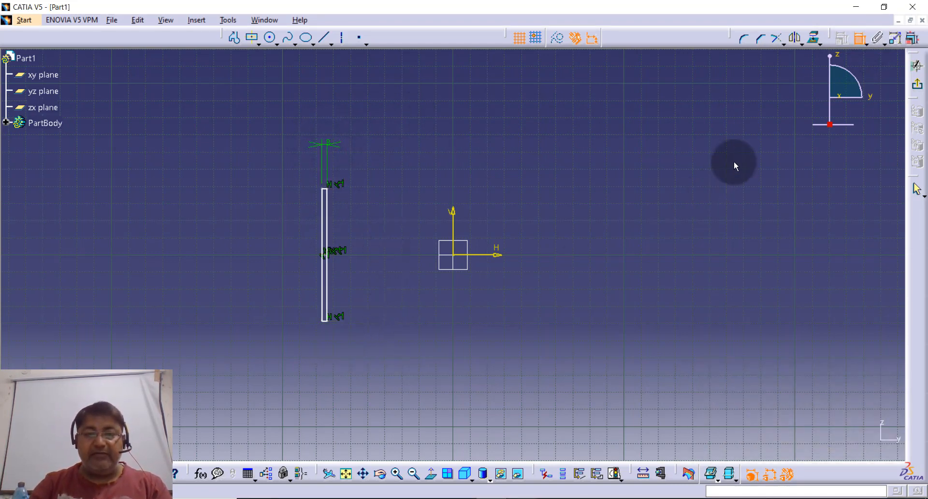
- Dimension the rectangle's right vertical edge and set its height to 30 mm
left_click(859, 39)
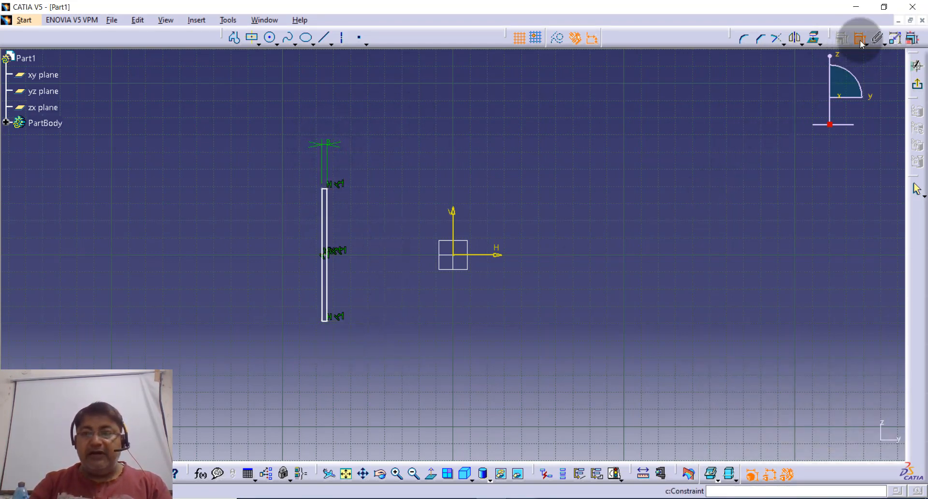
left_click(332, 282)
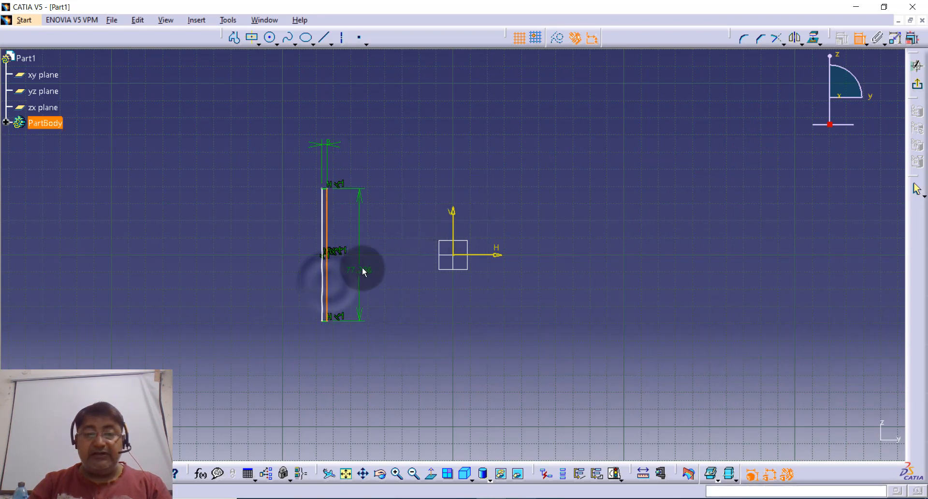
double_click(364, 263)
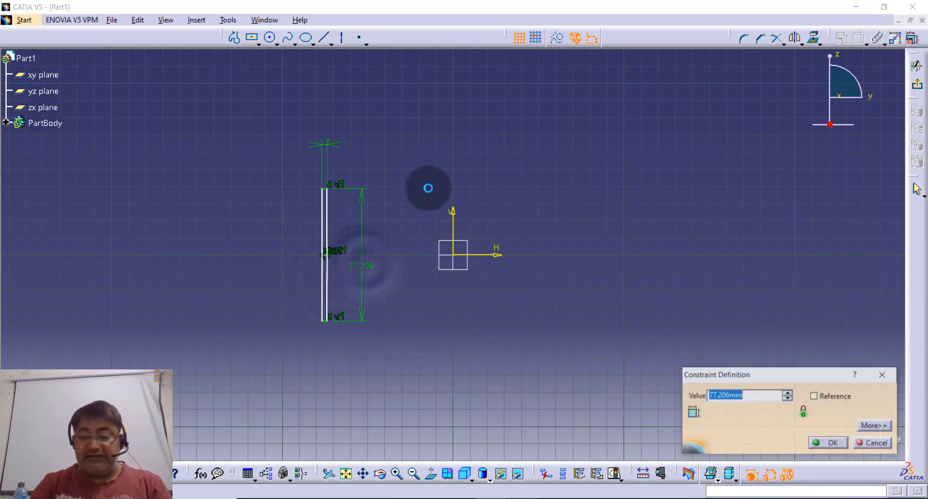
type("30")
key("Return")
left_click(430, 184)
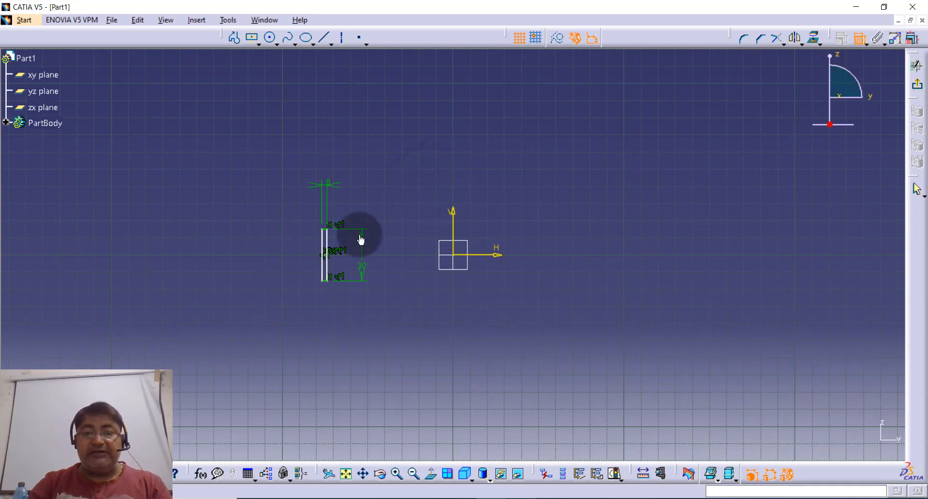
- Dimension the distance from the rectangle's right vertical edge to the vertical axis and set it to 58.5 mm
left_click(330, 240)
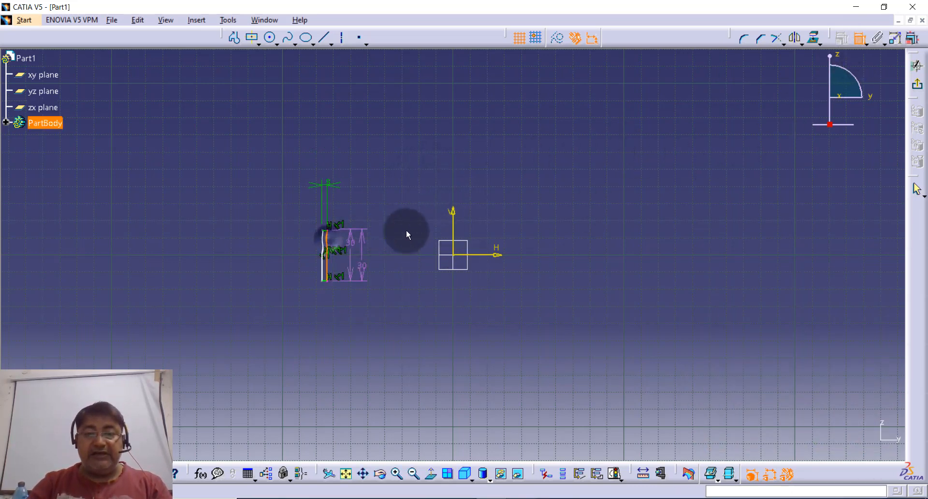
left_click(452, 216)
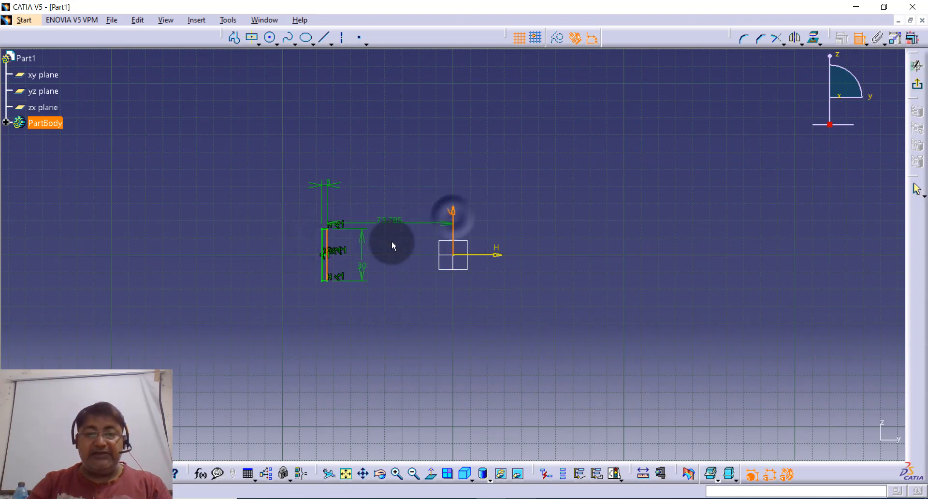
left_click(393, 265)
double_click(393, 265)
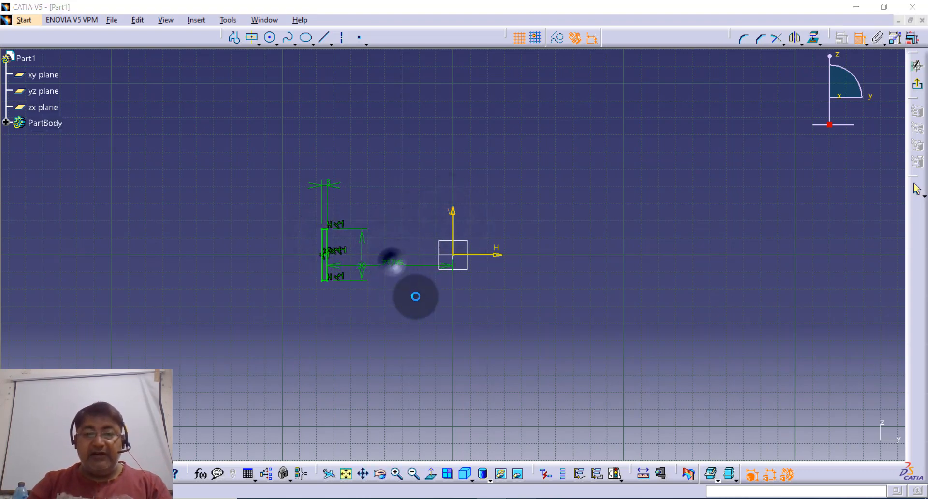
type("58")
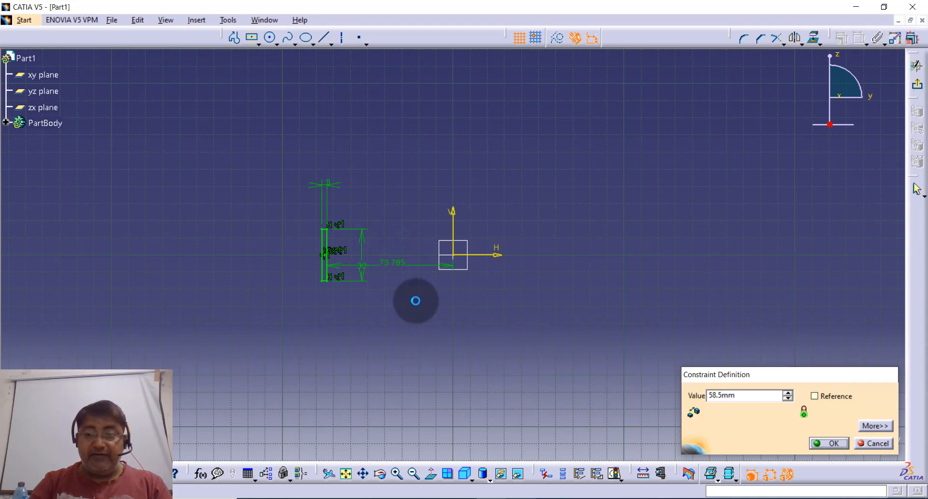
type(".5")
key("Return")
left_click(435, 310)
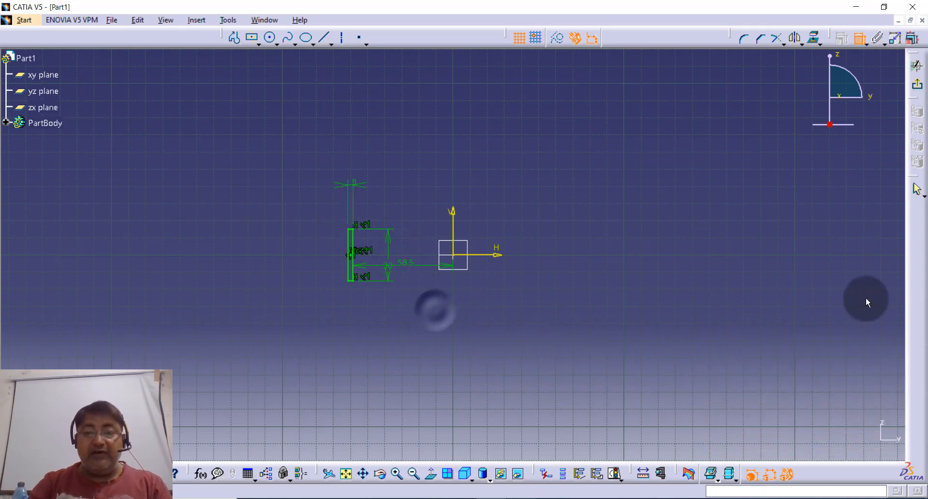
- Exit the sketch and revolve the rectangle 360 degrees about the sketch's vertical axis with Shaft to form the ring
left_click(916, 84)
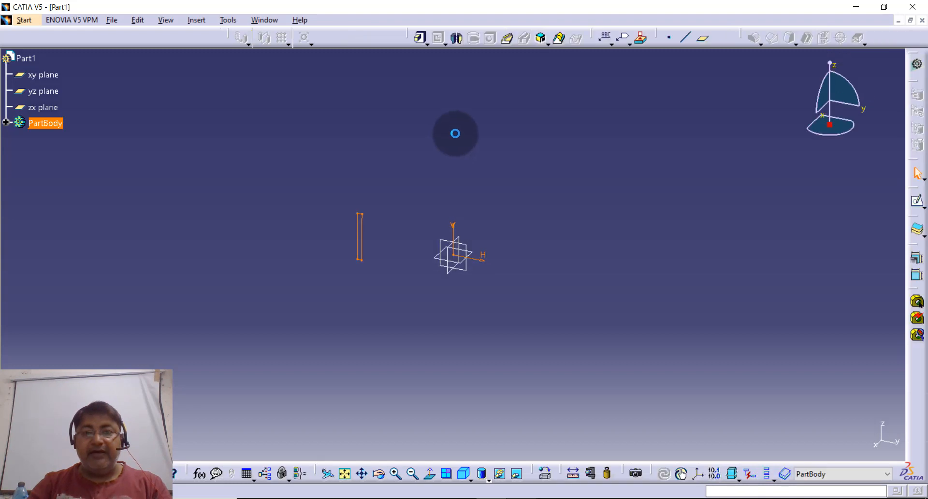
left_click(457, 39)
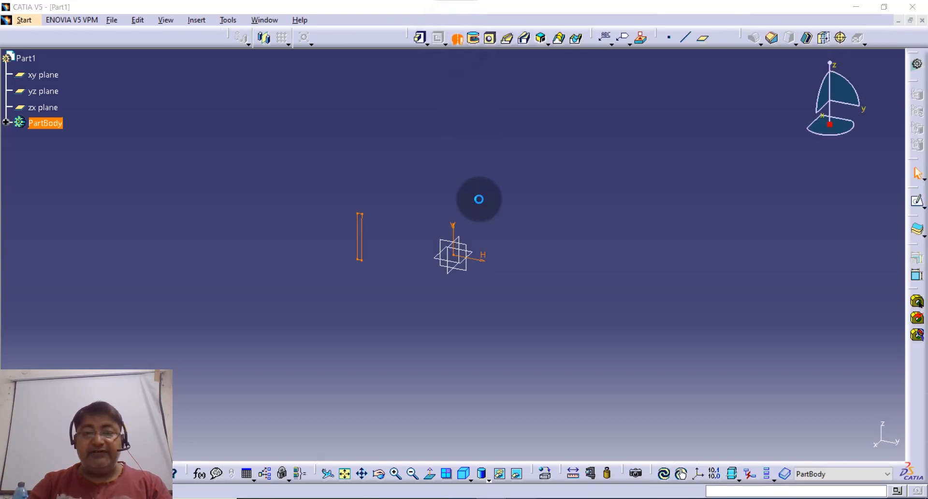
left_click(460, 235)
left_click(790, 443)
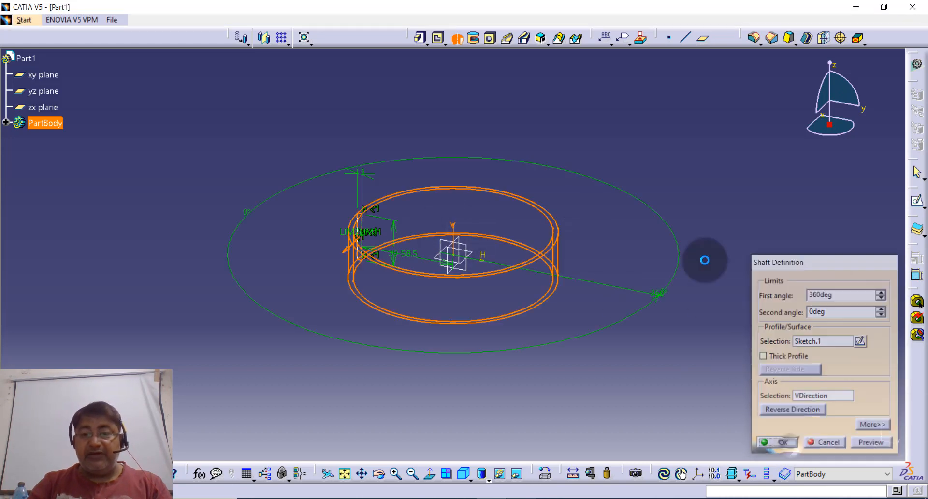
mouse_move(655, 225)
middle_mouse_down()
mouse_move(629, 238)
mouse_move(585, 183)
mouse_move(578, 226)
mouse_move(588, 145)
mouse_move(588, 186)
middle_mouse_up()
scroll(582, 187, "up", 1)
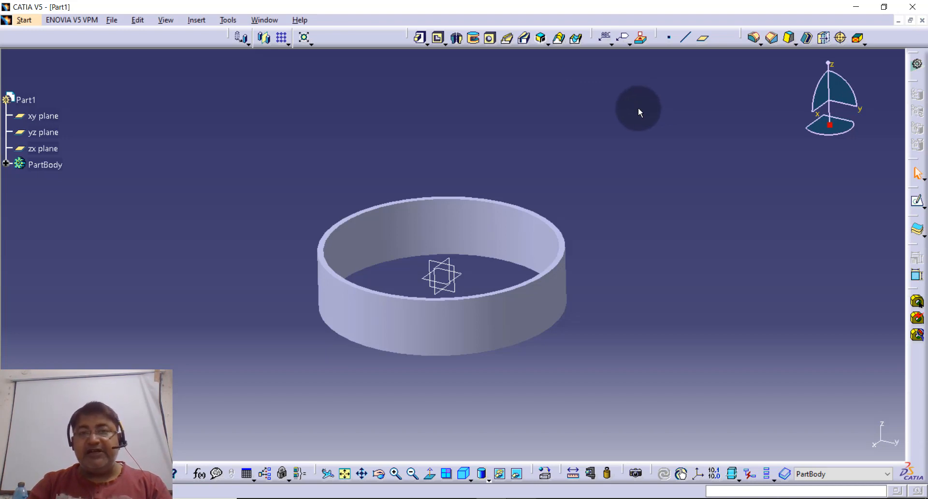
- Open a sketch on the zx plane and draw a rectangle centered on the origin, about 41 mm wide and 47 mm tall
left_click(917, 201)
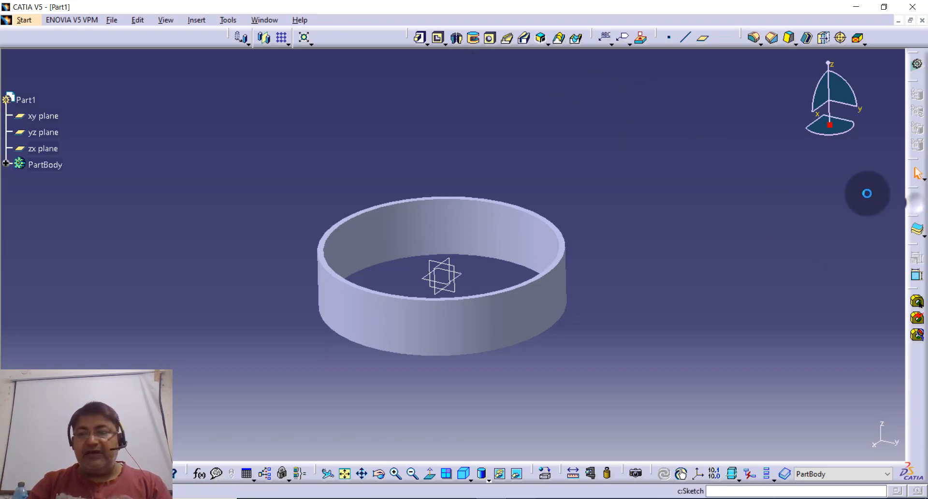
left_click(453, 261)
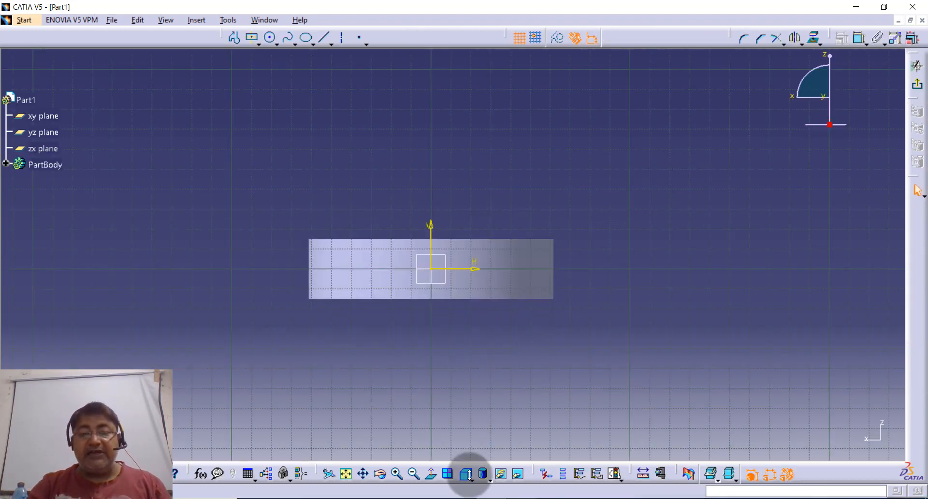
left_click(397, 474)
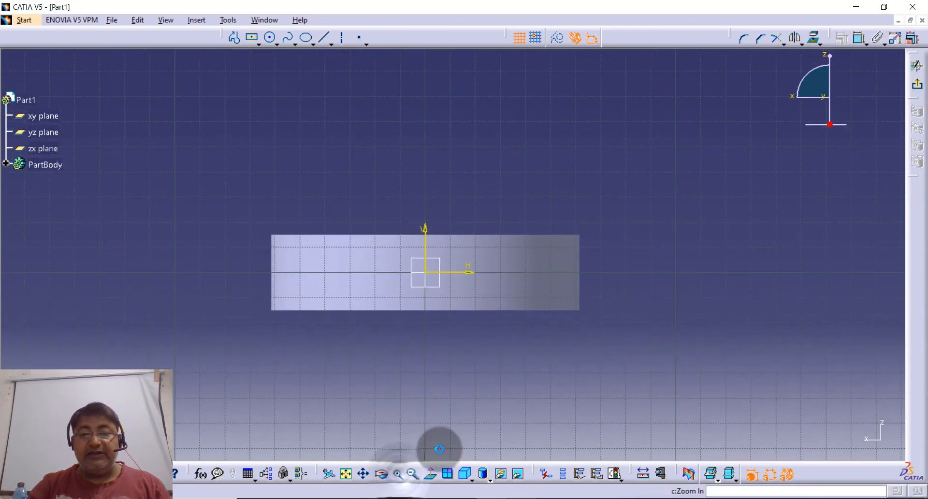
middle_click_drag(623, 176, 678, 177)
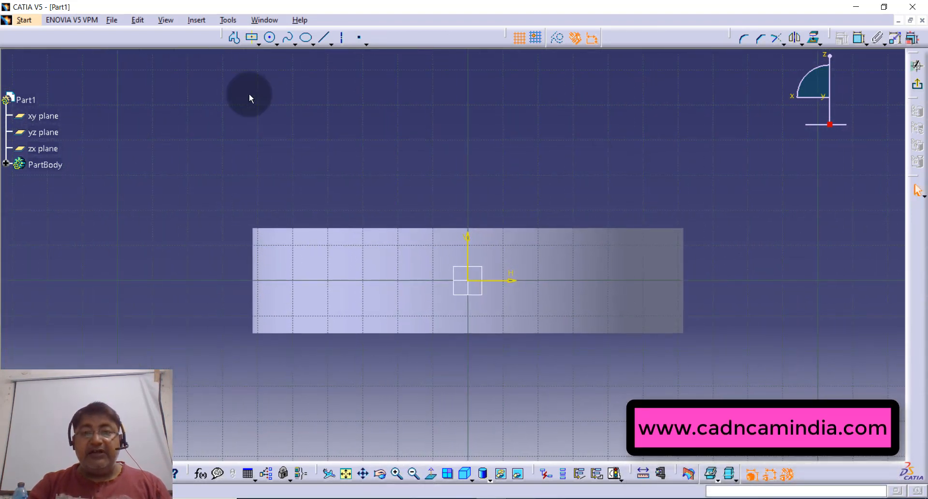
left_click(254, 41)
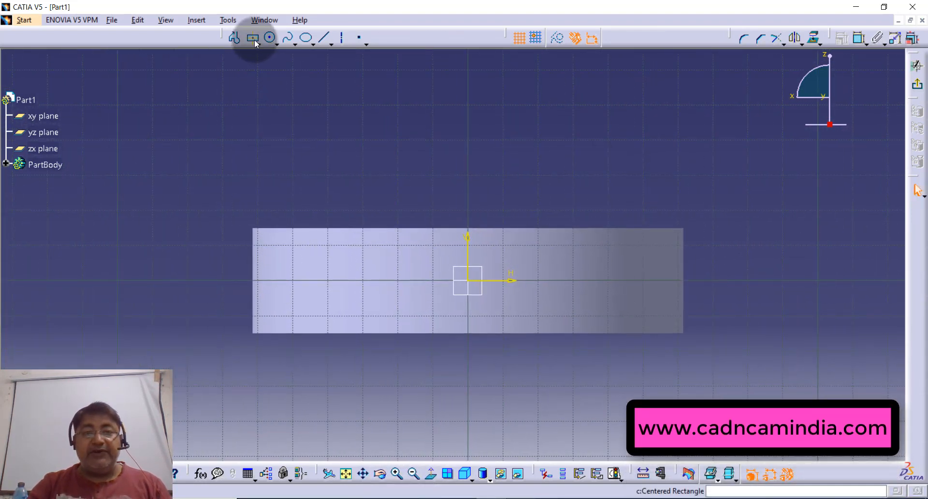
left_click(468, 281)
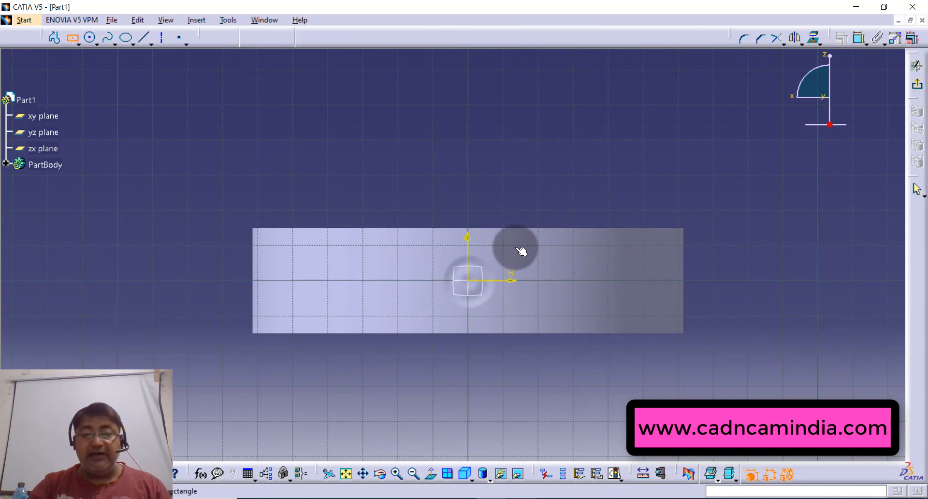
left_click(539, 197)
left_click(607, 172)
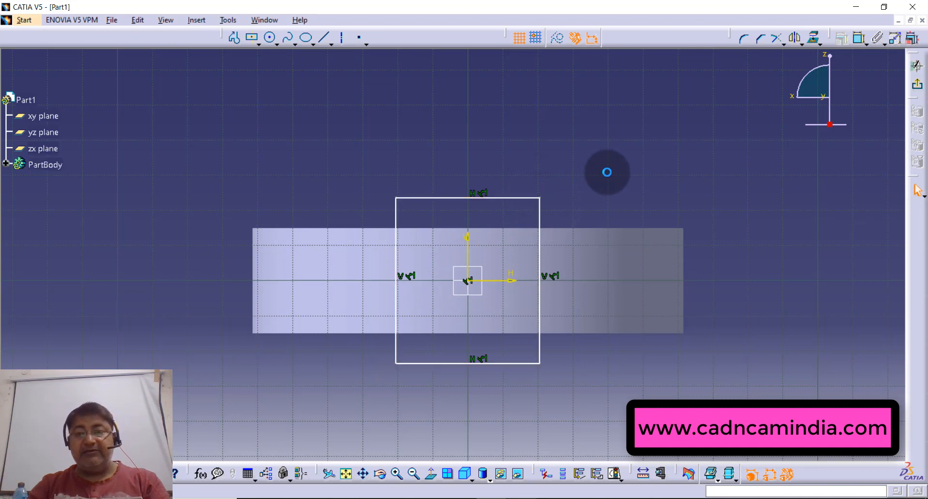
- Dimension the new rectangle's top edge and set its width to 14 mm
left_click(859, 39)
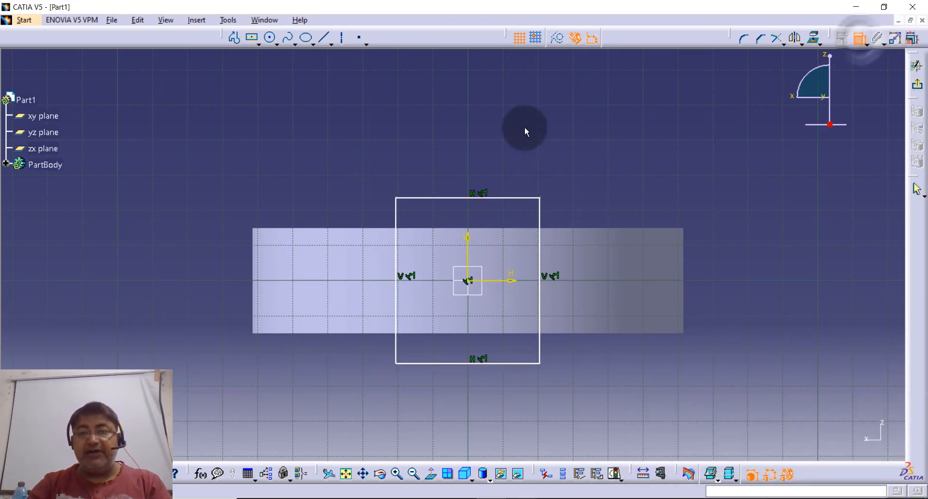
left_click(507, 197)
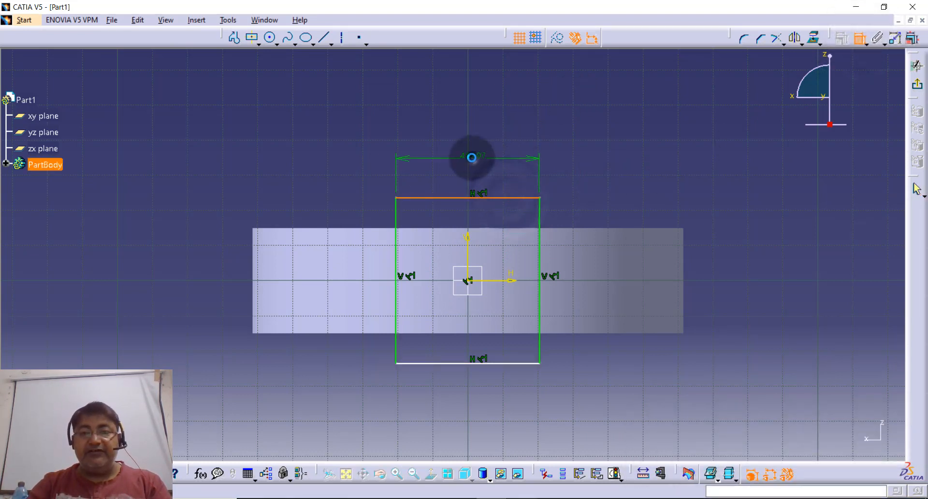
left_click(472, 154)
double_click(471, 157)
type("14mm")
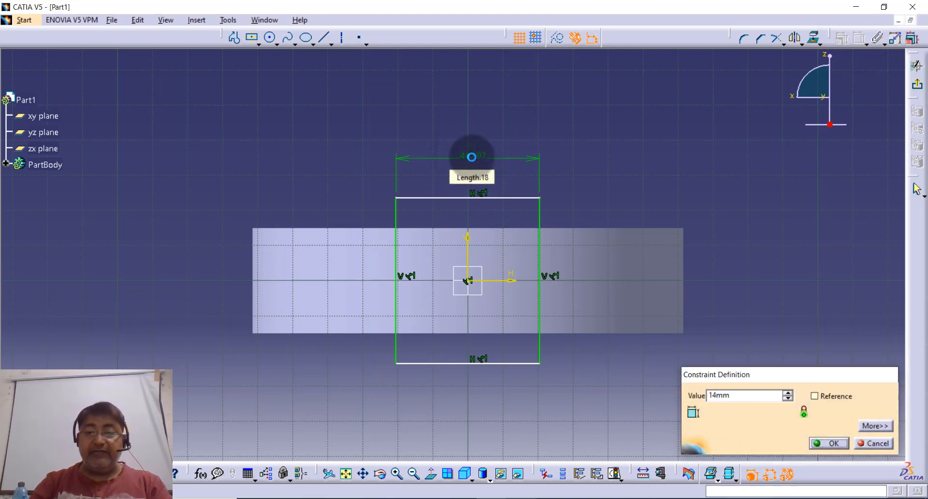
key("Return")
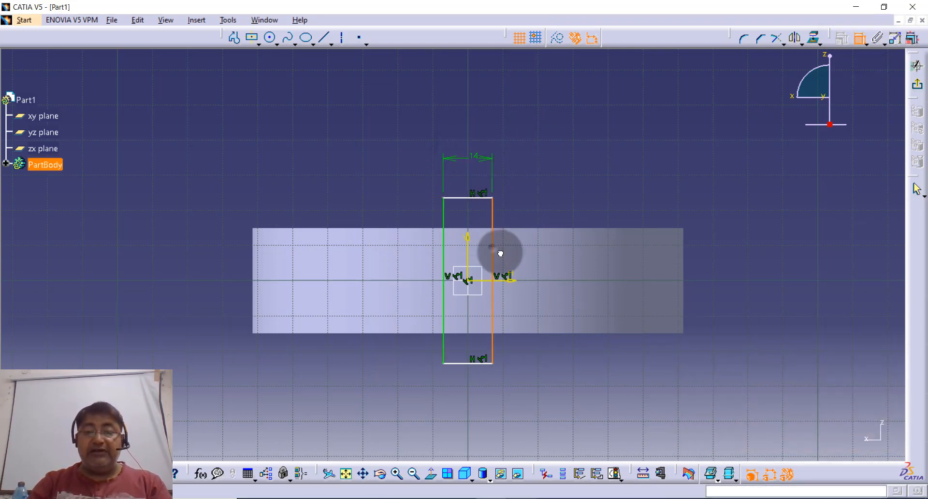
- Dimension the new rectangle's right vertical edge and set its height to 20 mm
left_click(568, 258)
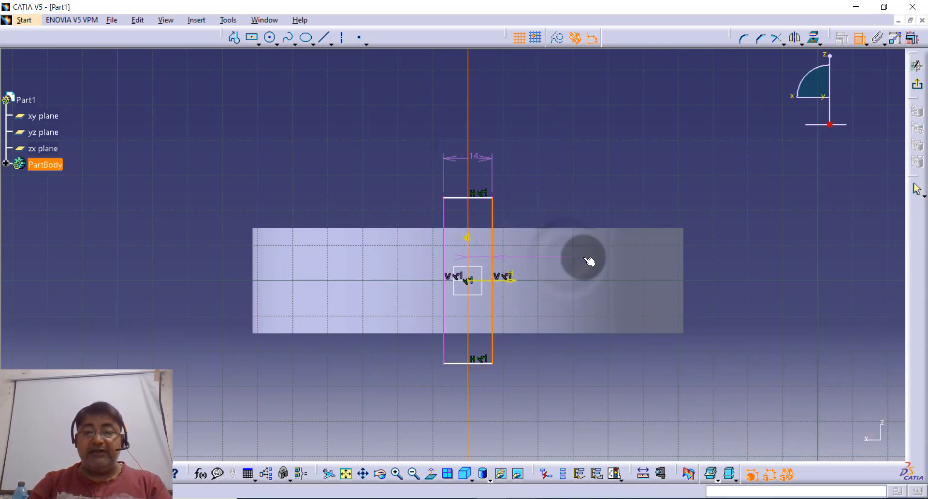
key("Escape")
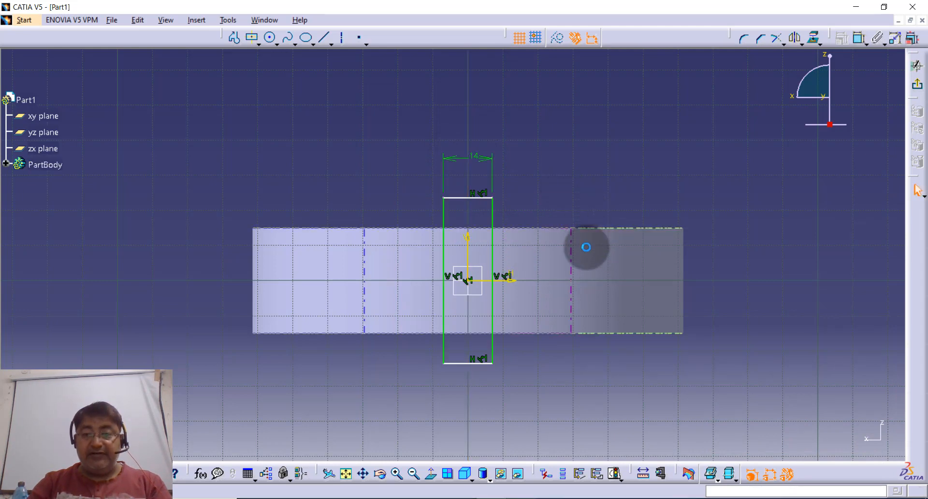
left_click(859, 39)
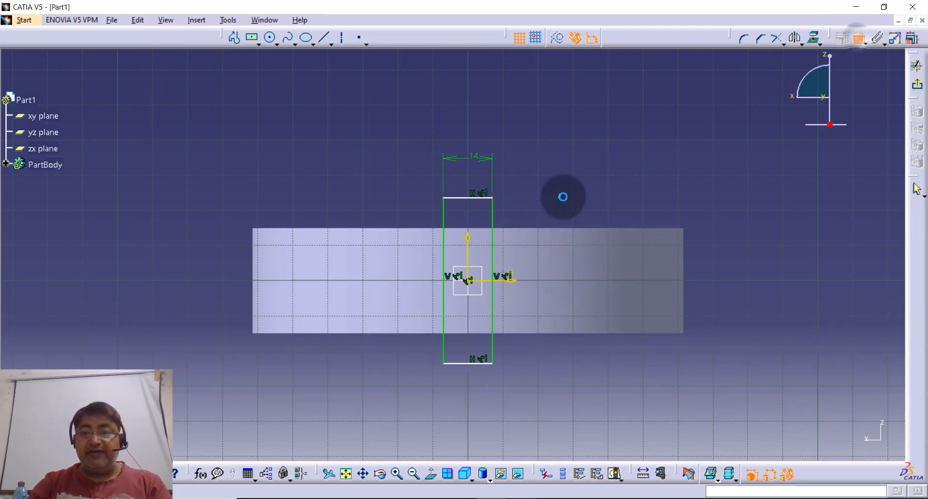
left_click(497, 247)
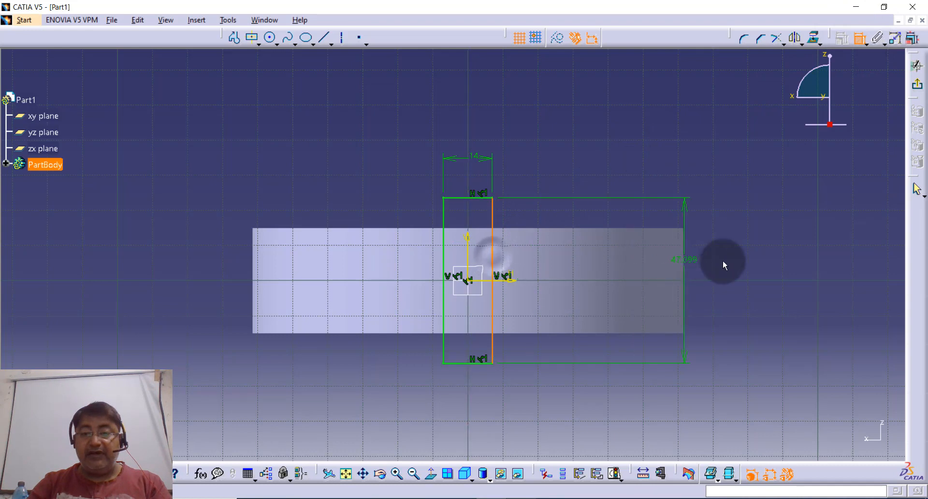
left_click(729, 258)
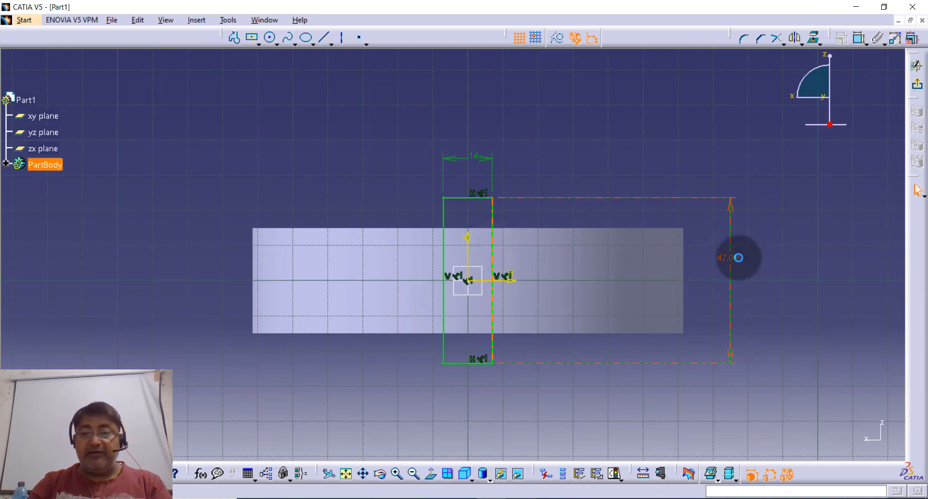
double_click(737, 257)
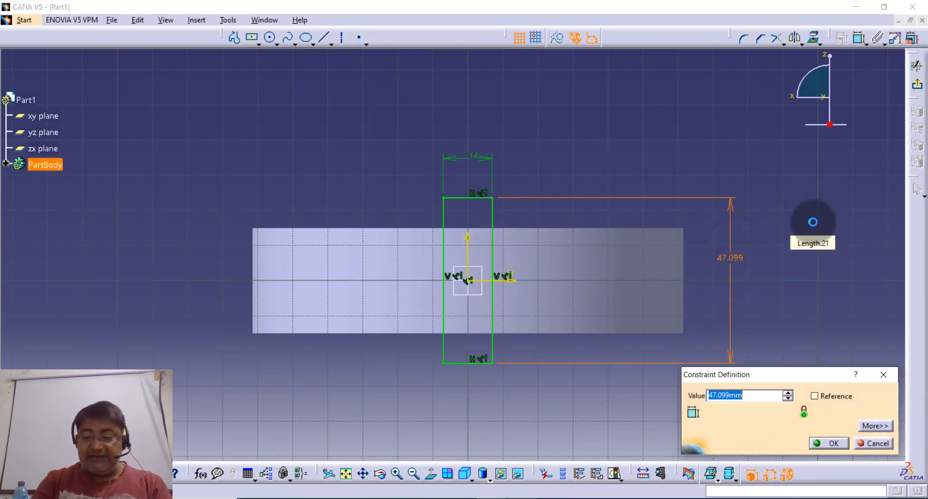
key("Return")
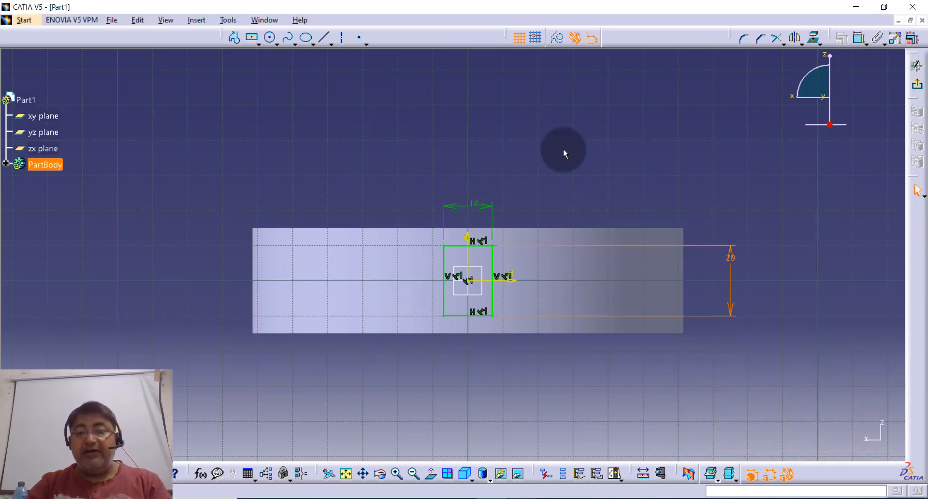
- Exit the sketch and cut the 14 by 20 mm rectangle through one side of the ring with an Up to last Pocket
left_click(918, 88)
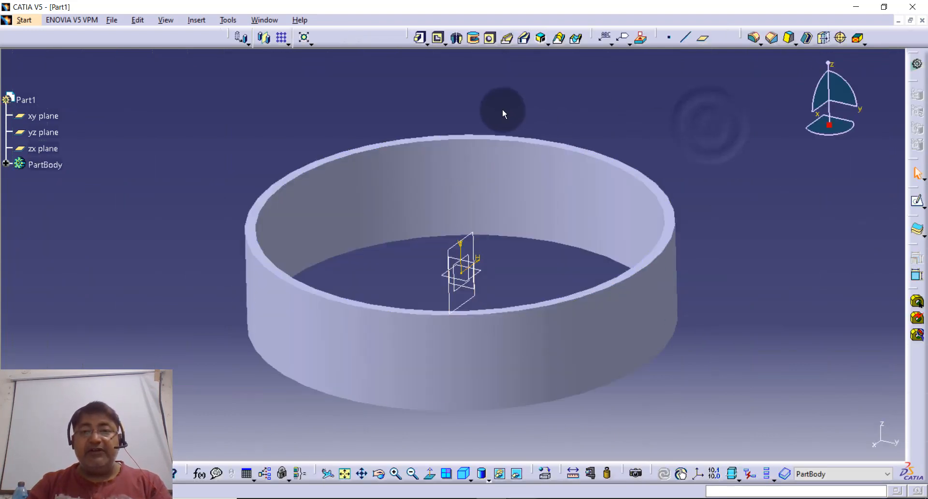
left_click(438, 39)
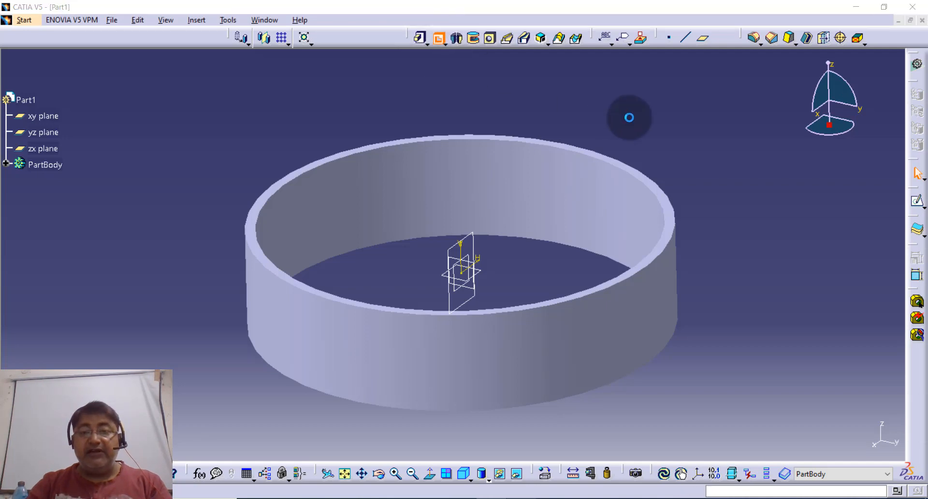
left_click(475, 242)
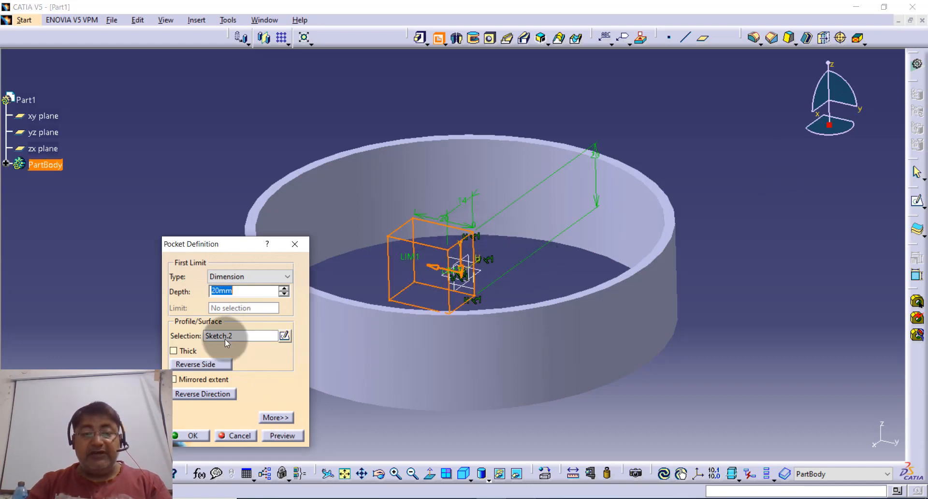
left_click(264, 279)
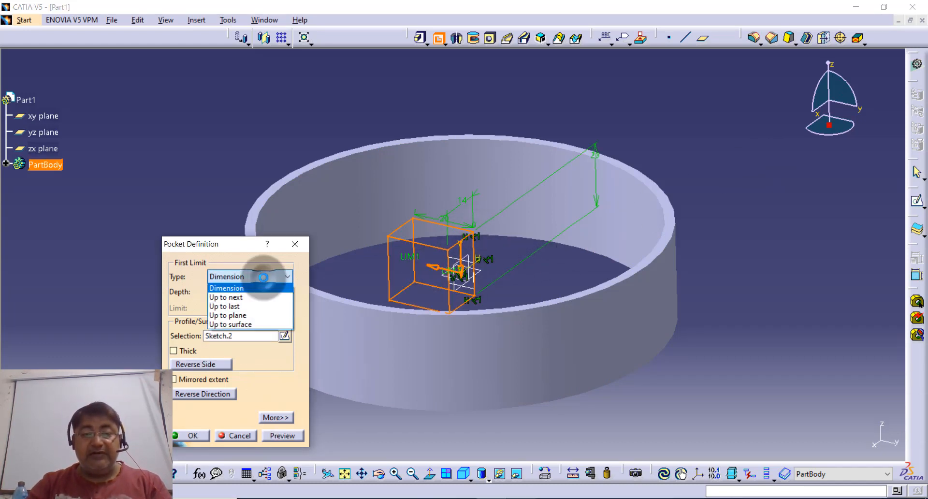
left_click(257, 305)
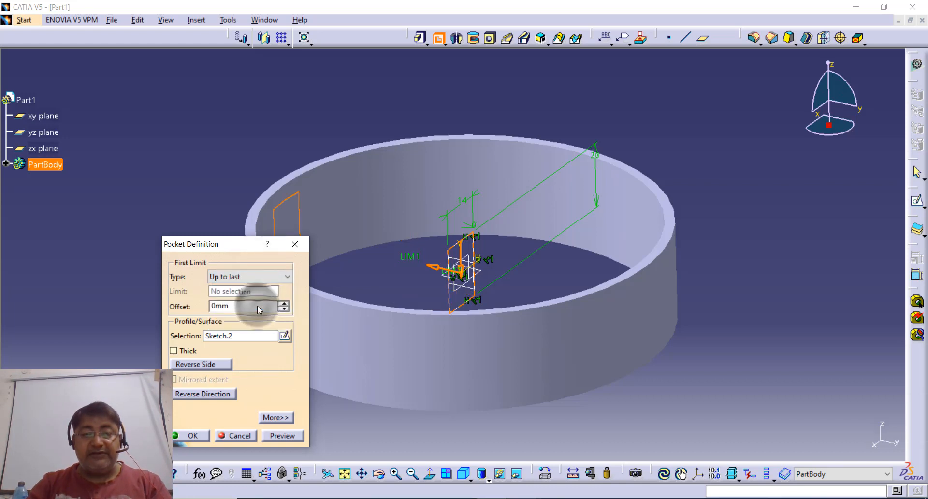
middle_click_drag(733, 239, 773, 273)
middle_click_drag(231, 164, 481, 241)
middle_click_drag(696, 184, 784, 144)
left_click(198, 436)
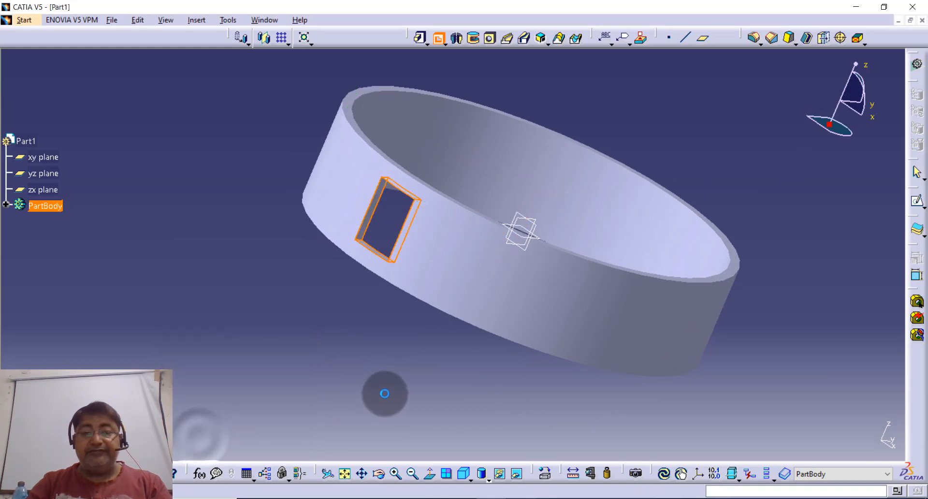
middle_click_drag(406, 363, 435, 286)
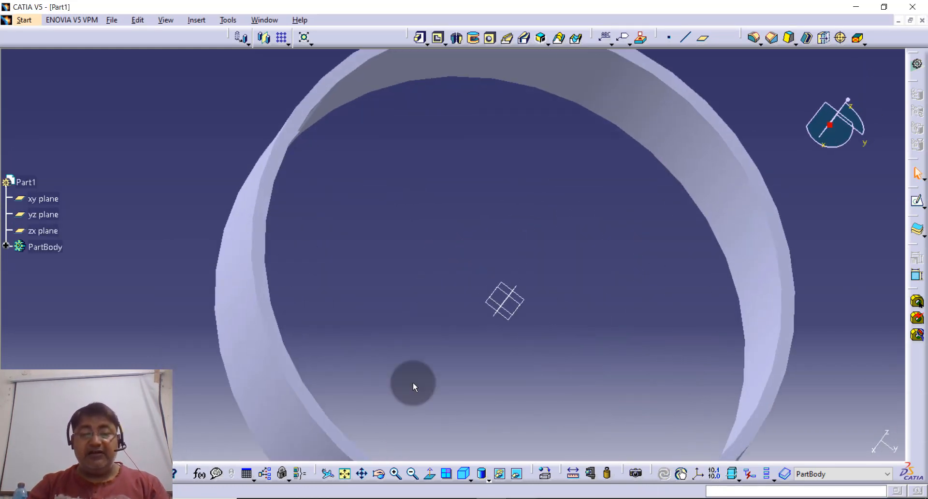
left_click(467, 474)
left_click(467, 472)
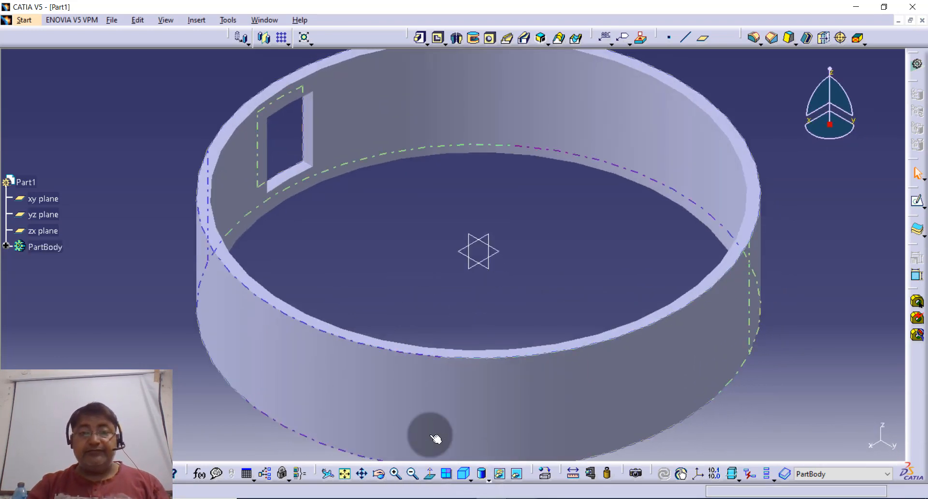
- Set up a circular pattern of the rectangular pocket using instances and total angle, with 13 instances over 360 degrees
left_click(345, 474)
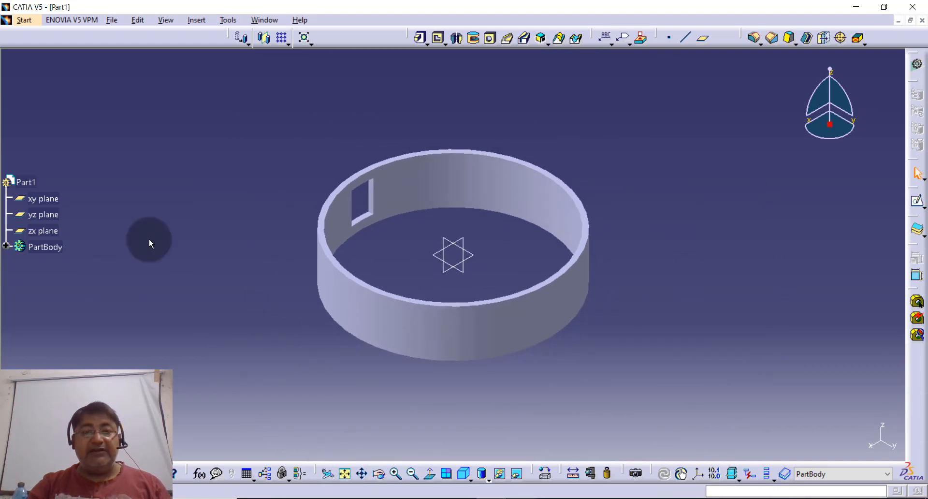
left_click(6, 247)
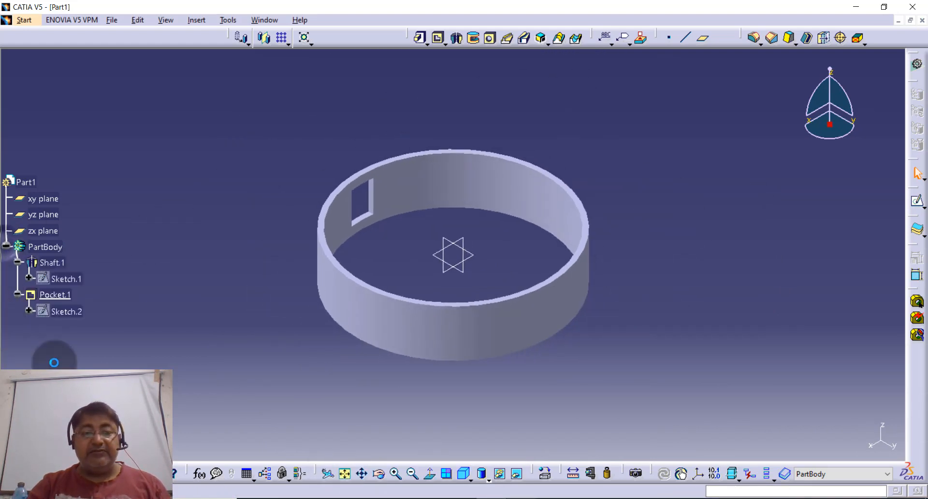
left_click(55, 295)
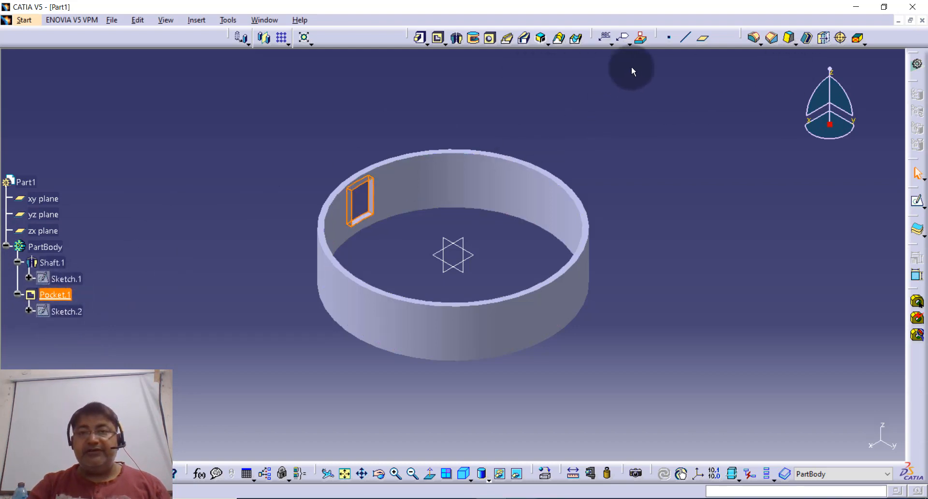
left_click(288, 45)
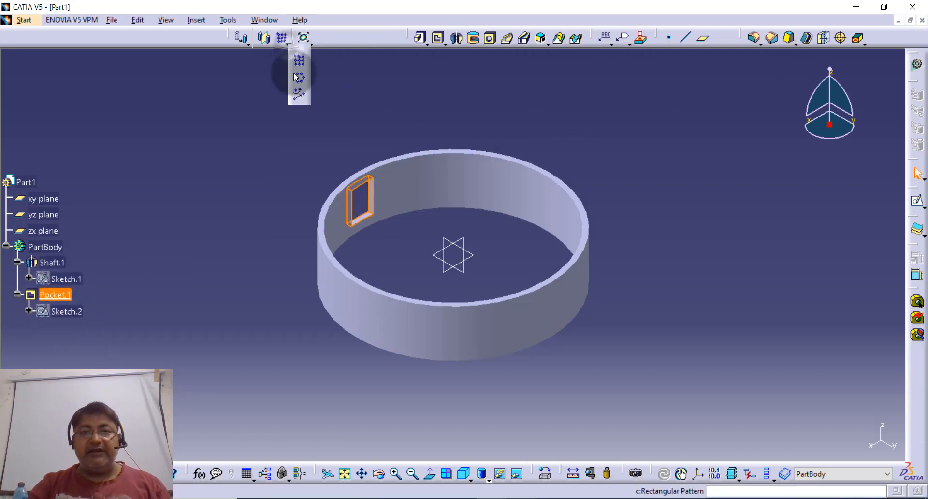
left_click(299, 78)
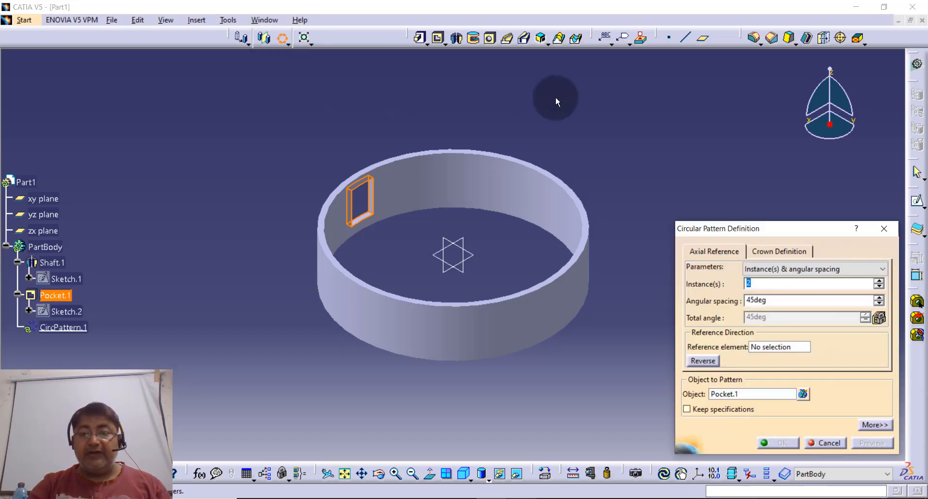
left_click(795, 270)
left_click(797, 282)
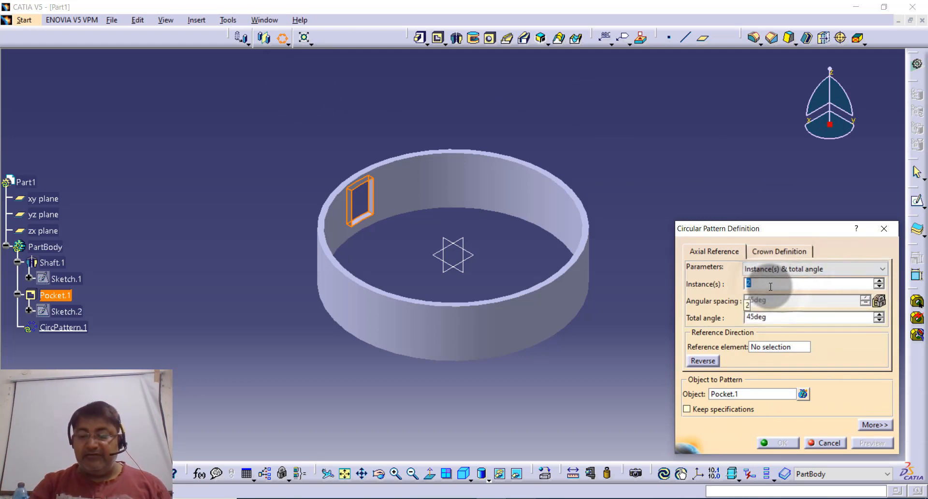
left_click(786, 319)
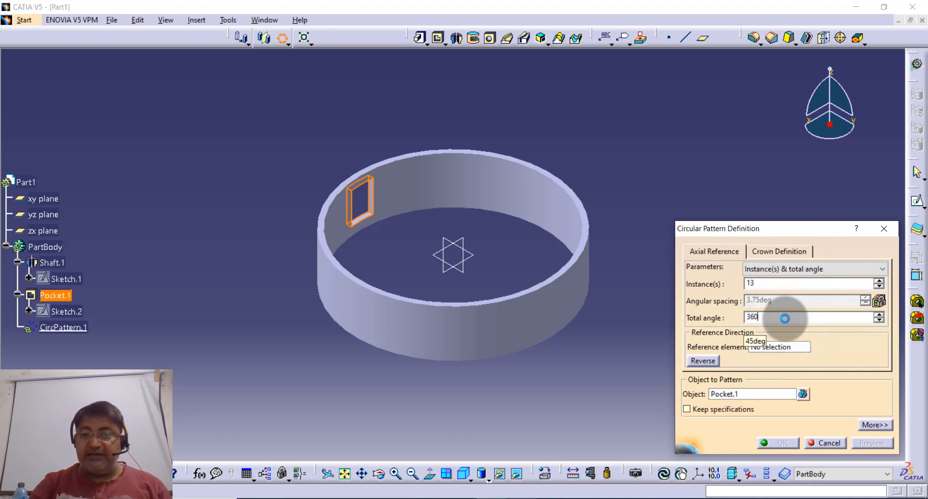
- Use the ring's top face as the circular pattern's reference element and create the pattern
left_click(769, 347)
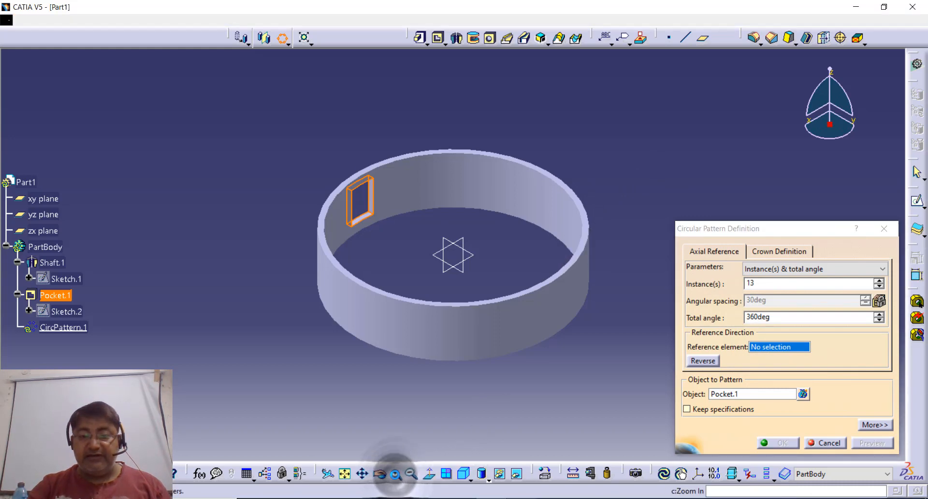
left_click(396, 473)
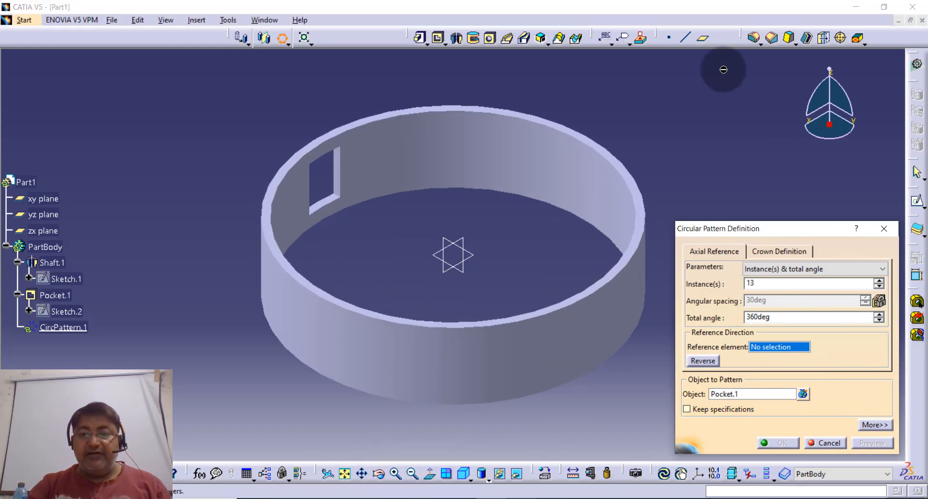
left_click(642, 195)
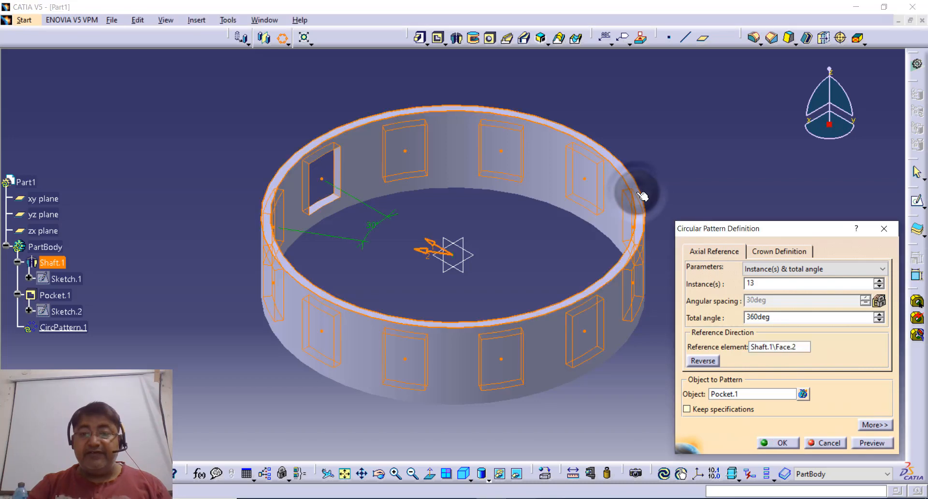
left_click(776, 443)
left_click(551, 280)
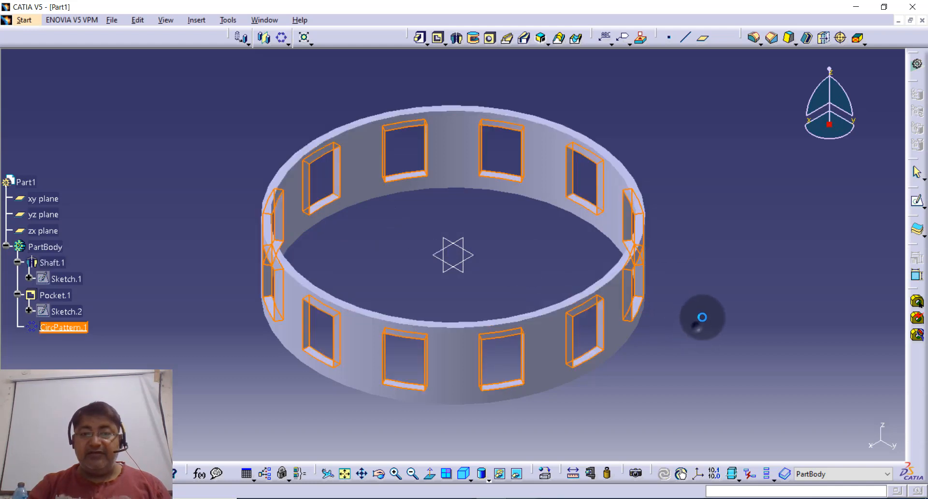
left_click(701, 317)
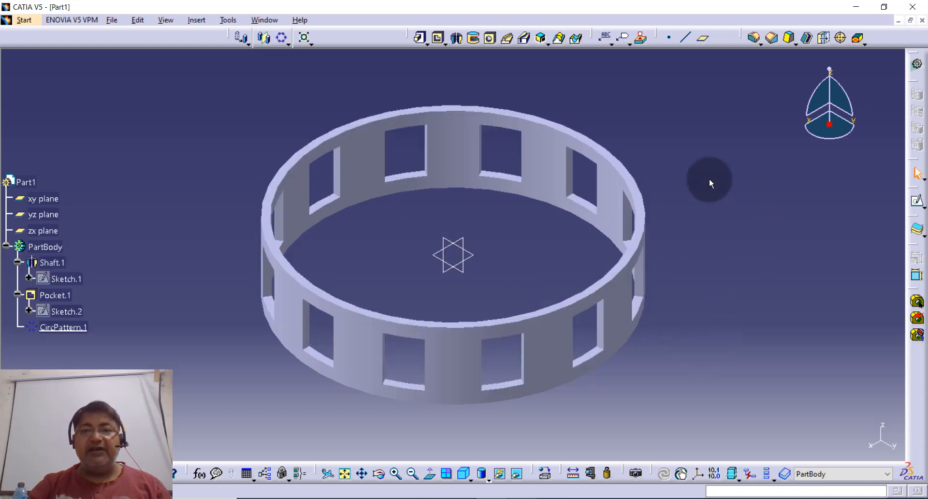
- Change the fill color of the cage's PartBody to orange in its graphic properties
left_click(116, 21)
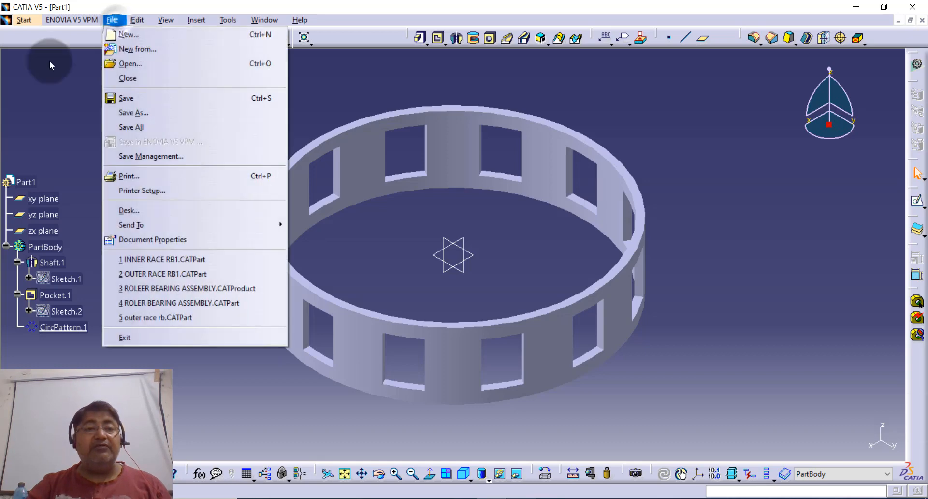
left_click(21, 79)
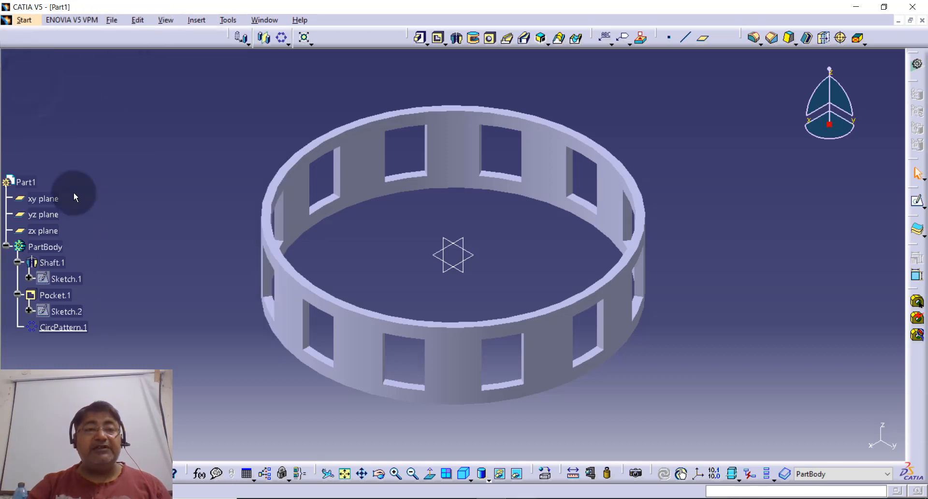
left_click(44, 246)
right_click(49, 248)
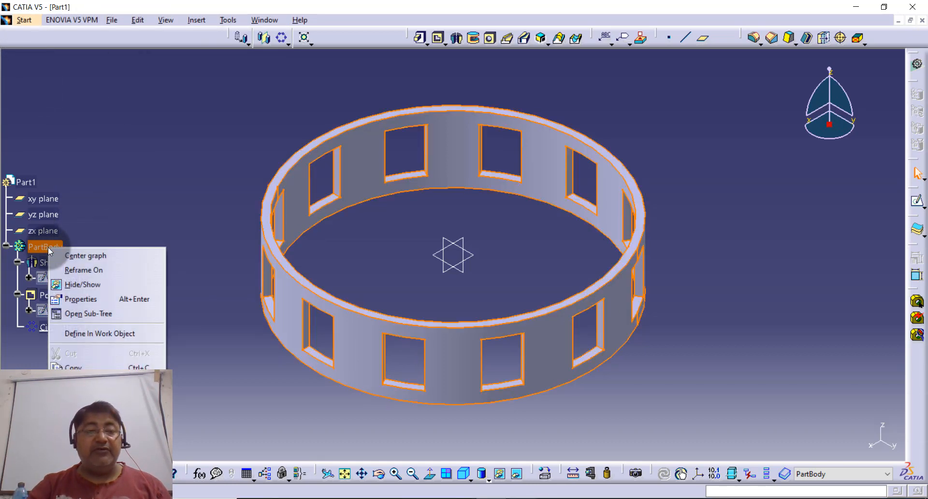
left_click(82, 298)
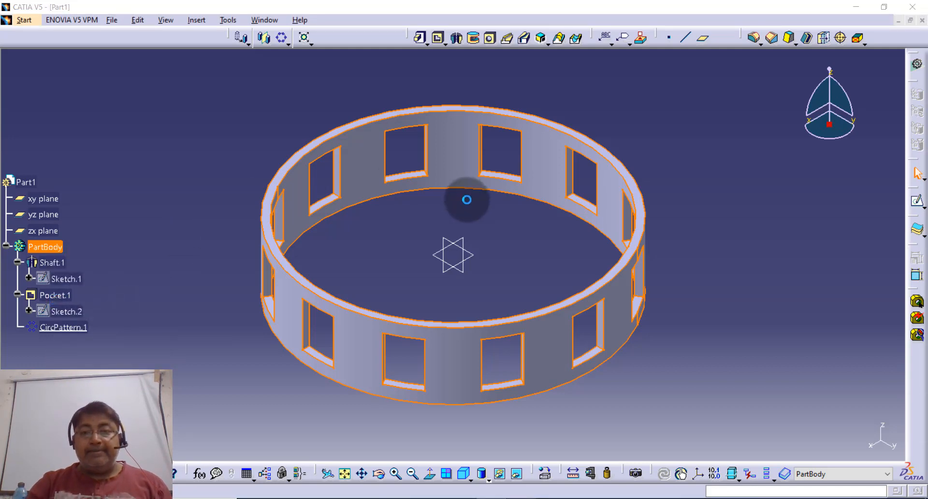
left_click(715, 219)
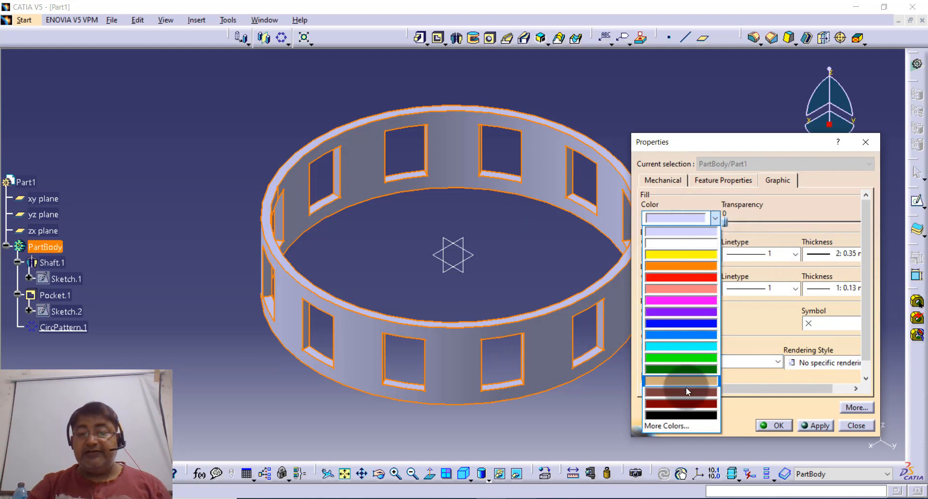
left_click(685, 392)
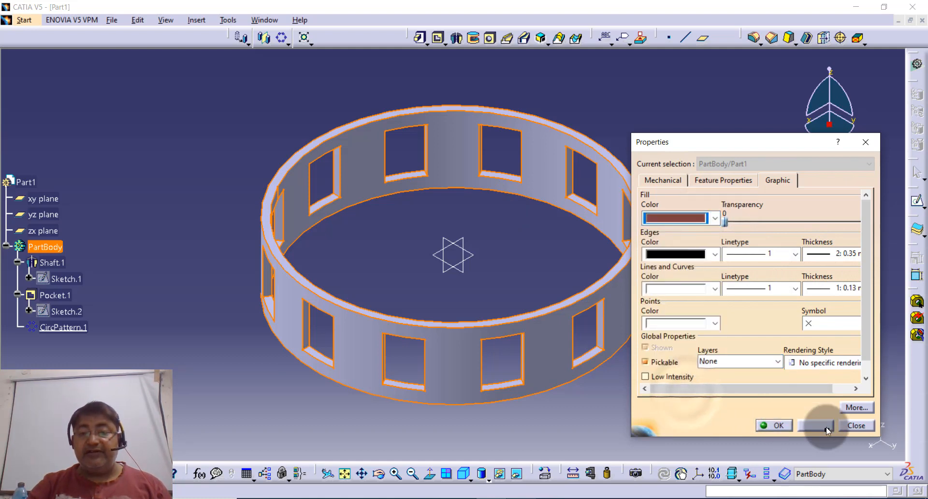
left_click(714, 219)
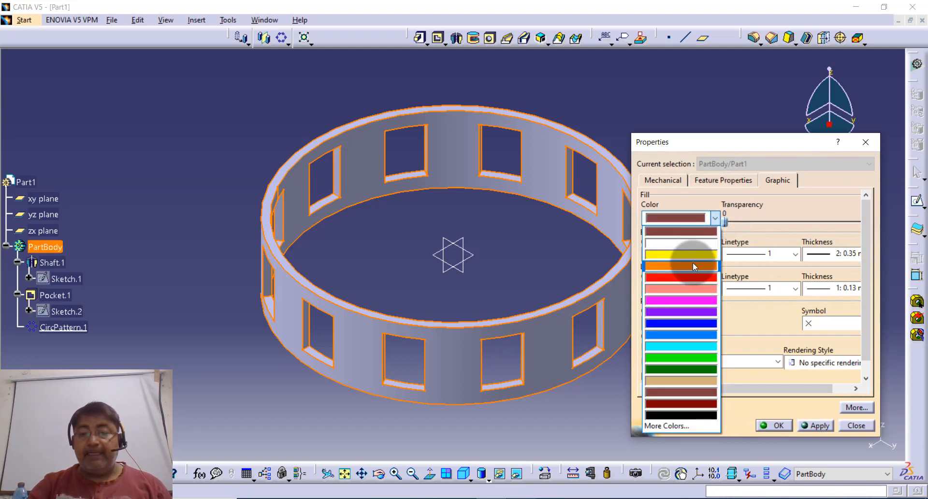
left_click(692, 265)
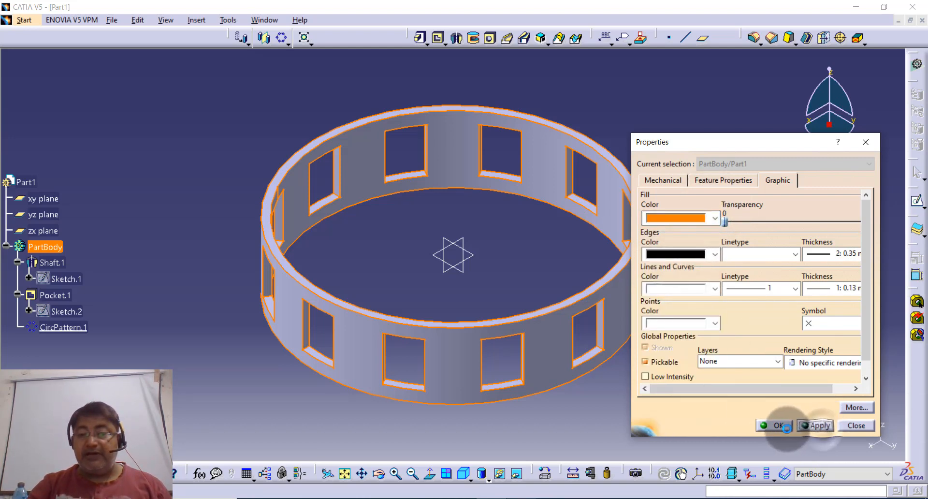
left_click(774, 425)
left_click(711, 348)
left_click(715, 263)
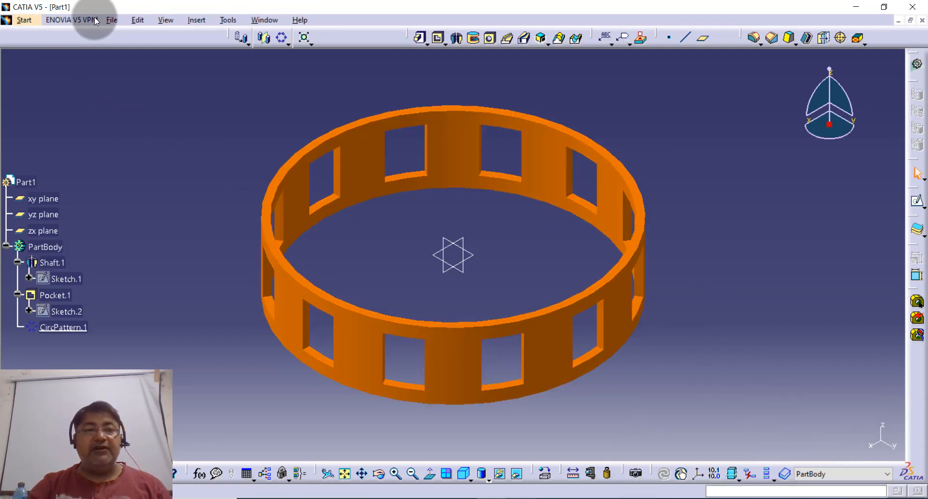
- Save the cage part to the Desktop as ROLLER CAGE1 and close its document
left_click(111, 20)
left_click(154, 113)
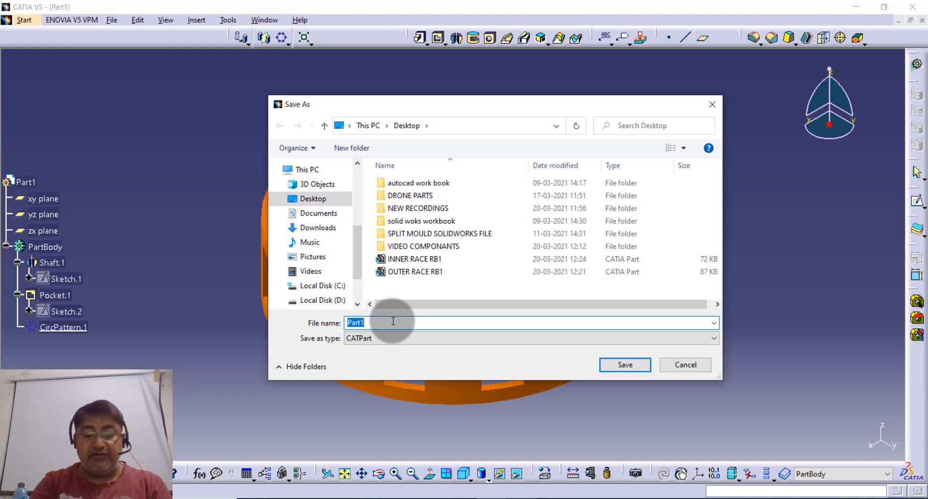
type("ROLLER CAGE")
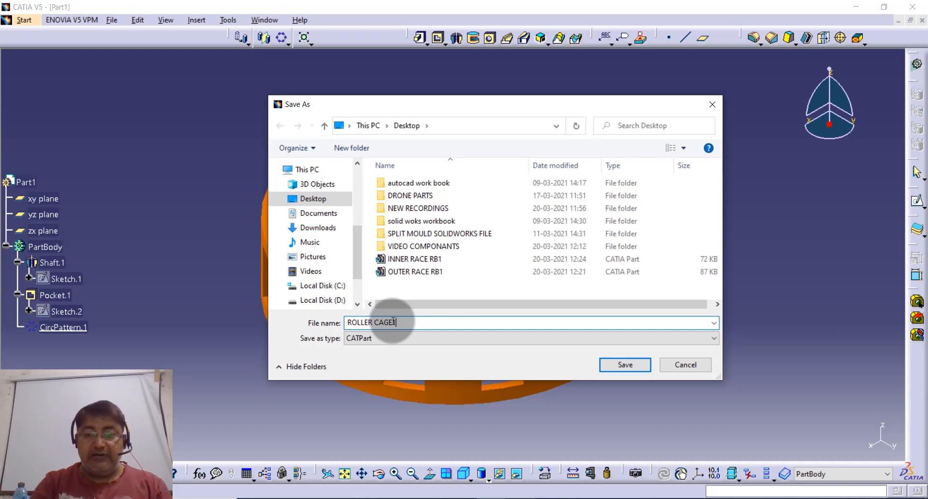
key("Return")
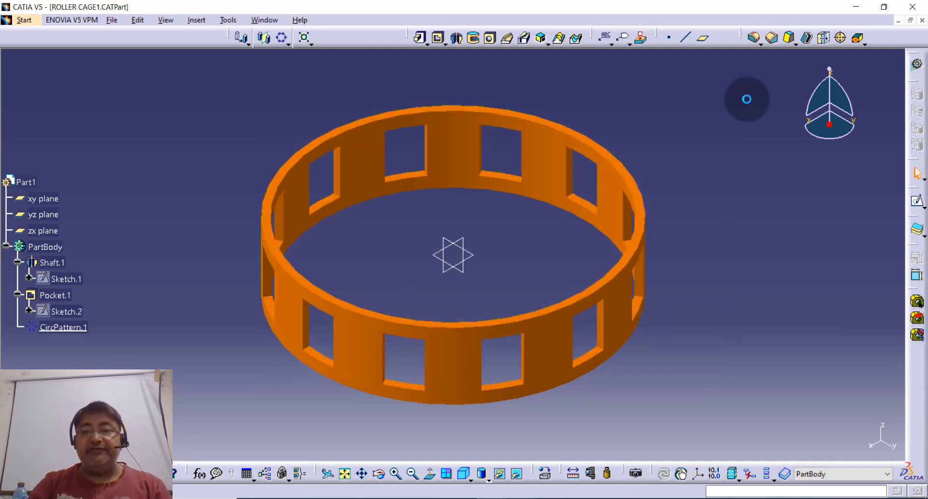
left_click(922, 21)
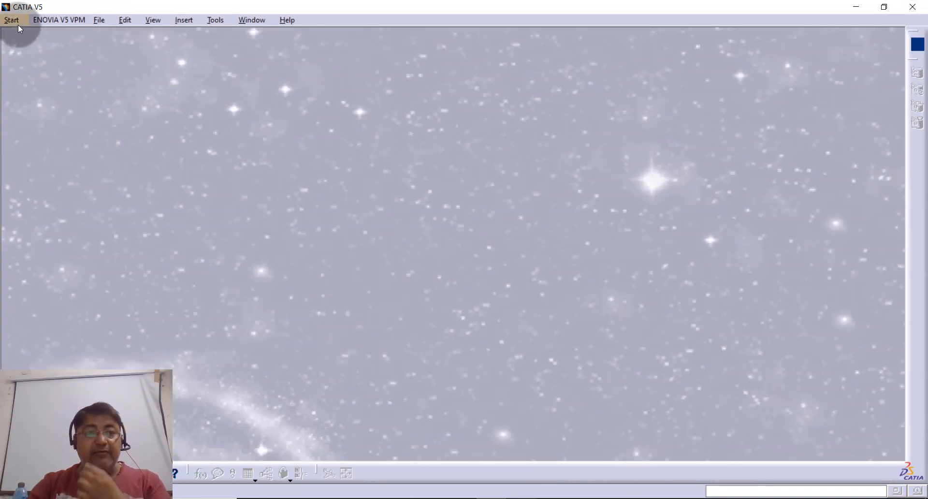
- Create a new part named Part1 with hybrid design enabled
left_click(18, 26)
mouse_move(104, 48)
left_click(216, 48)
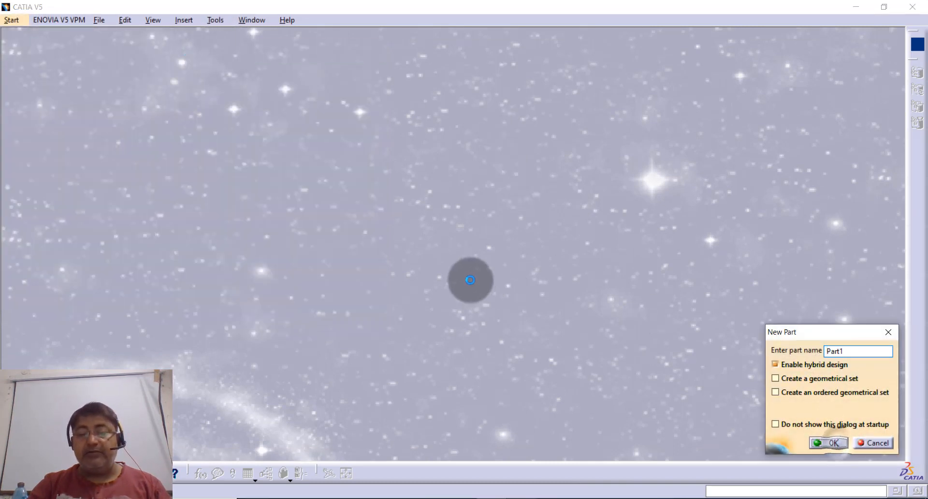
key("Return")
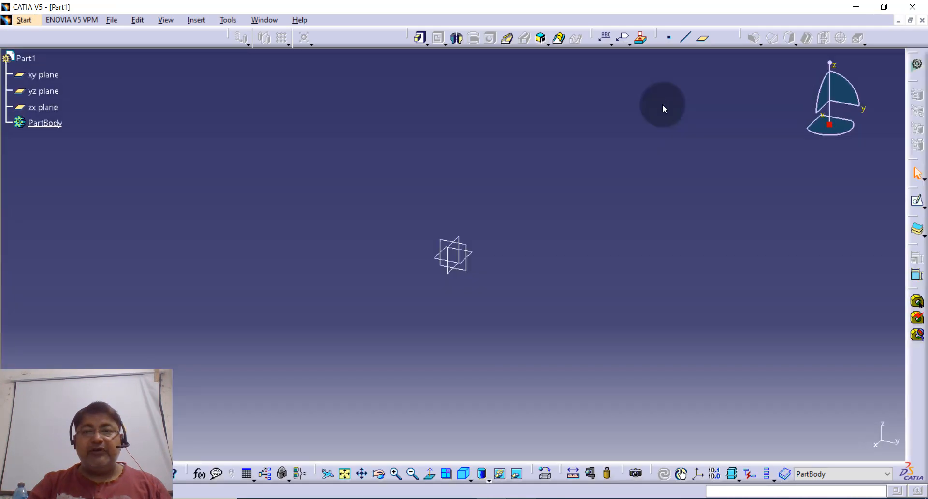
- Open a sketch on the xy plane and draw a circle centered on the origin, about 54 mm in diameter
left_click(918, 204)
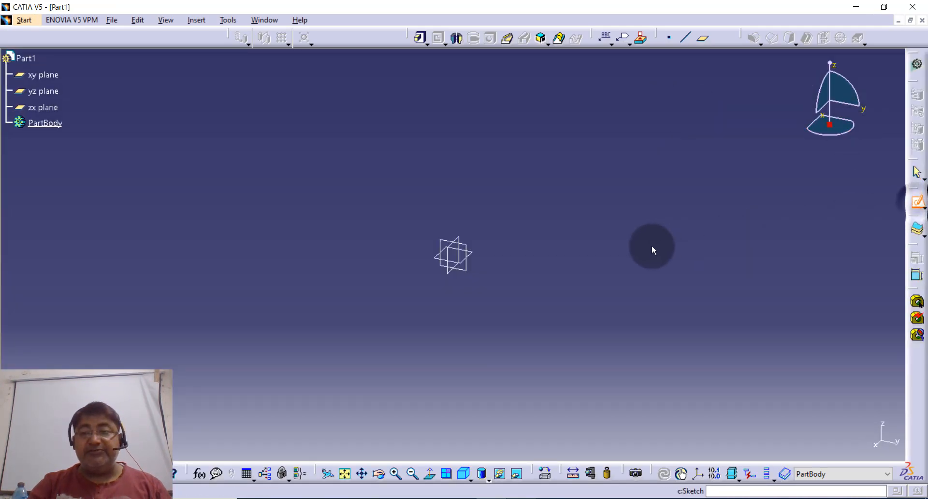
left_click(473, 255)
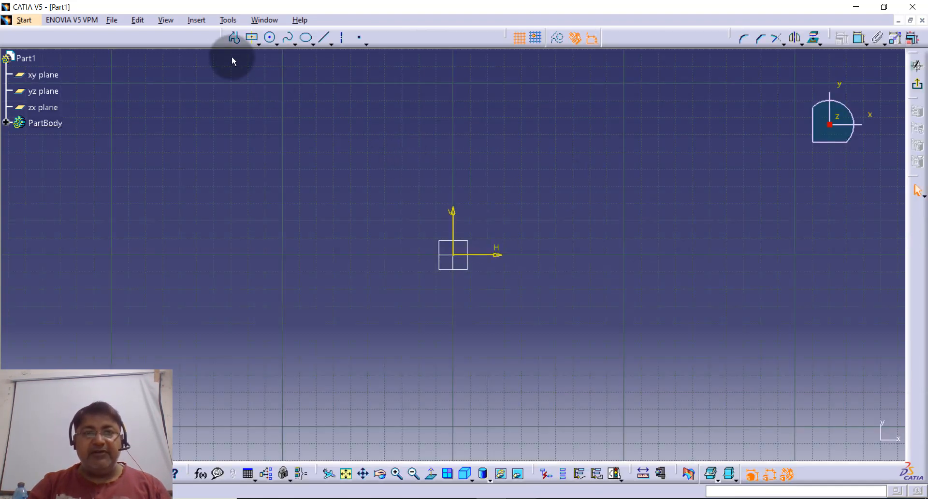
left_click(269, 38)
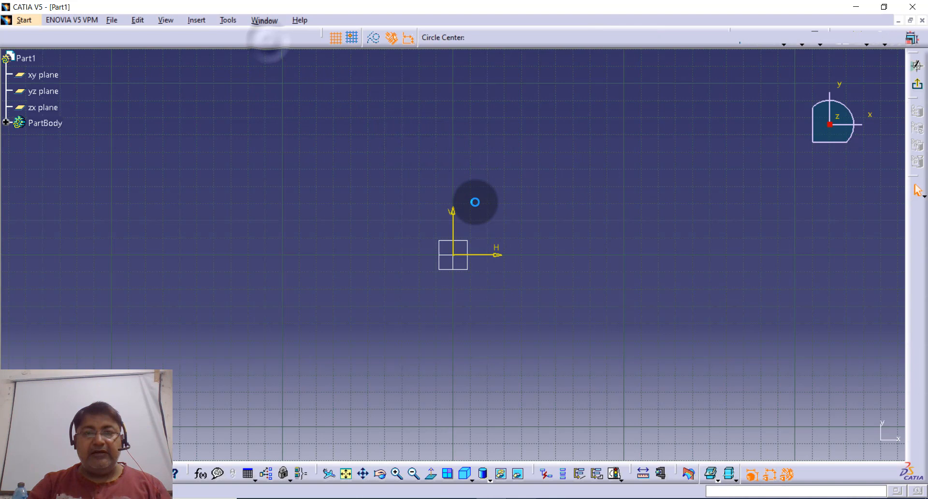
left_click(453, 255)
left_click(477, 214)
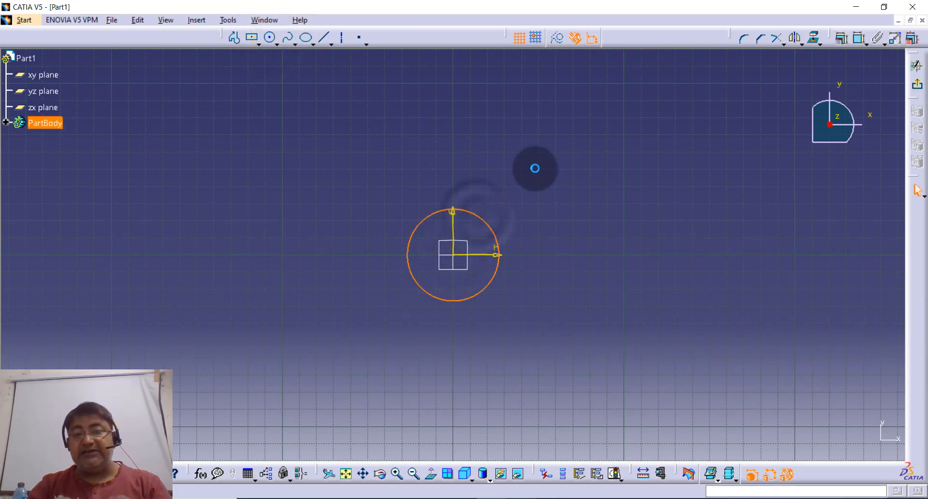
left_click(542, 173)
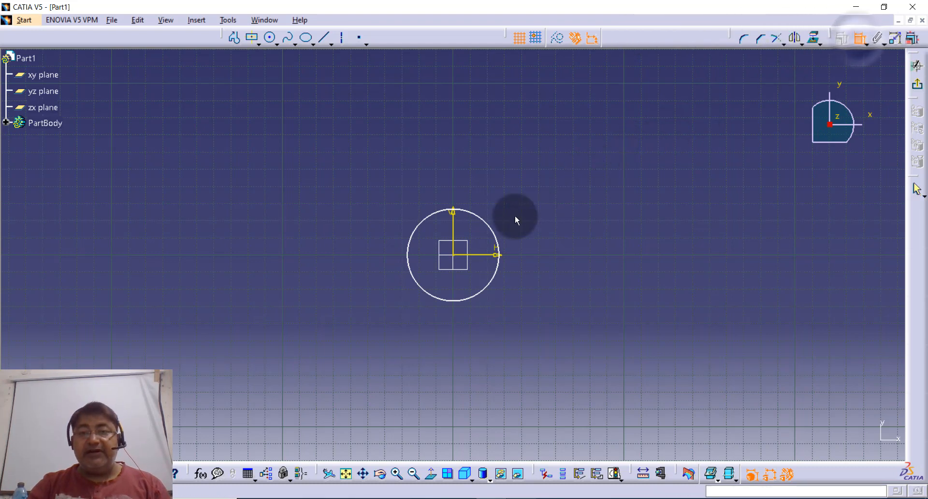
- Dimension the circle's diameter and set its value
left_click(491, 234)
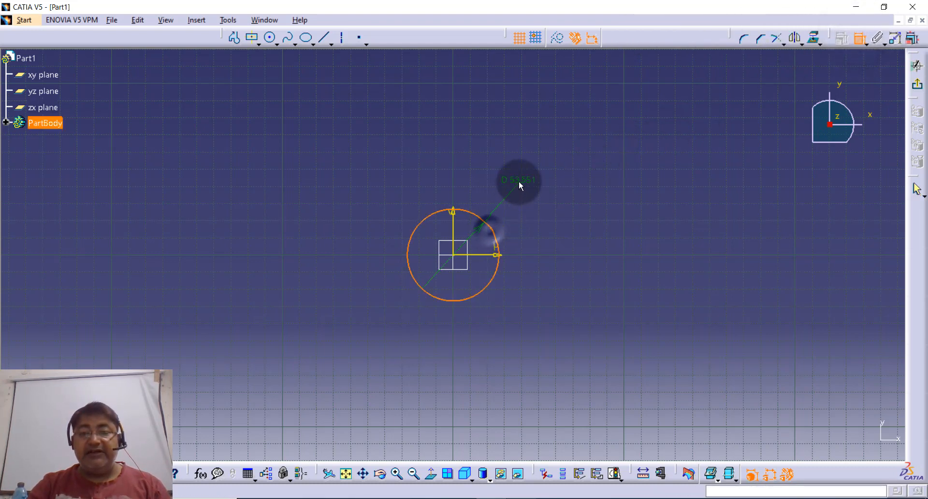
left_click(519, 181)
double_click(520, 180)
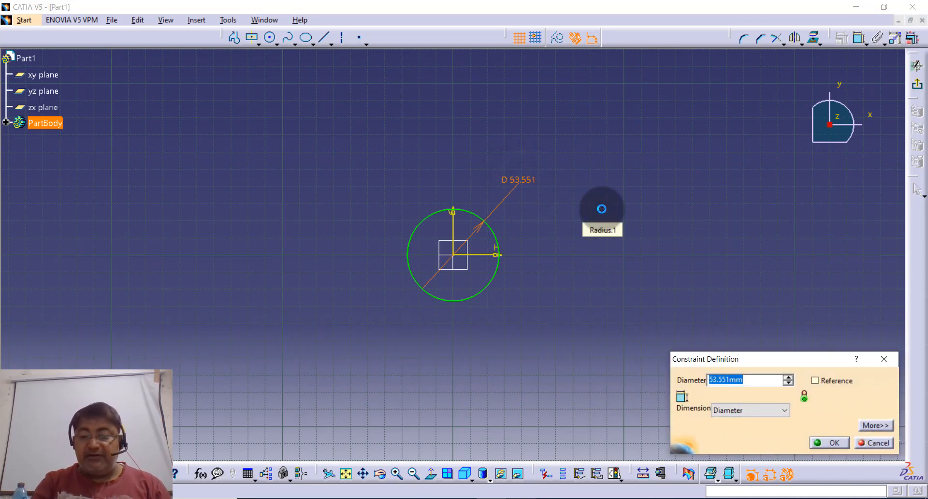
key("Return")
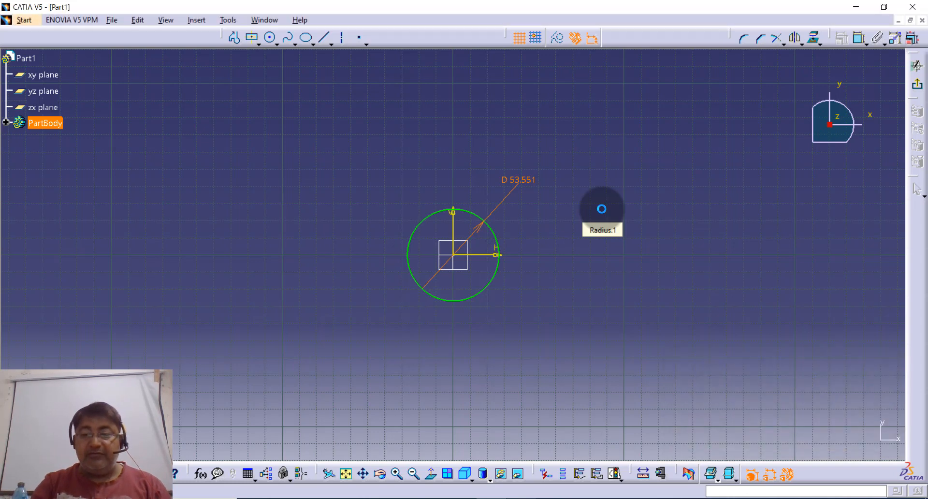
- Exit the sketch and pad the circle with a 10 mm length and mirrored extent
left_click(919, 90)
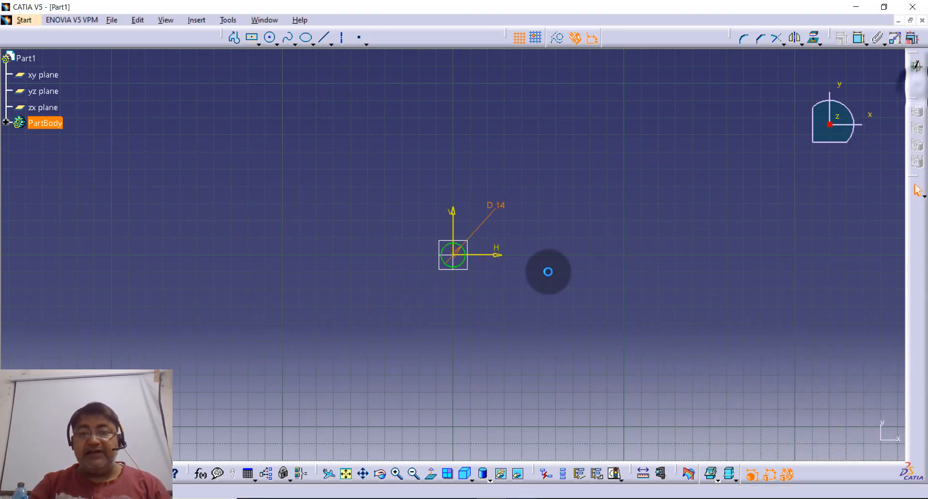
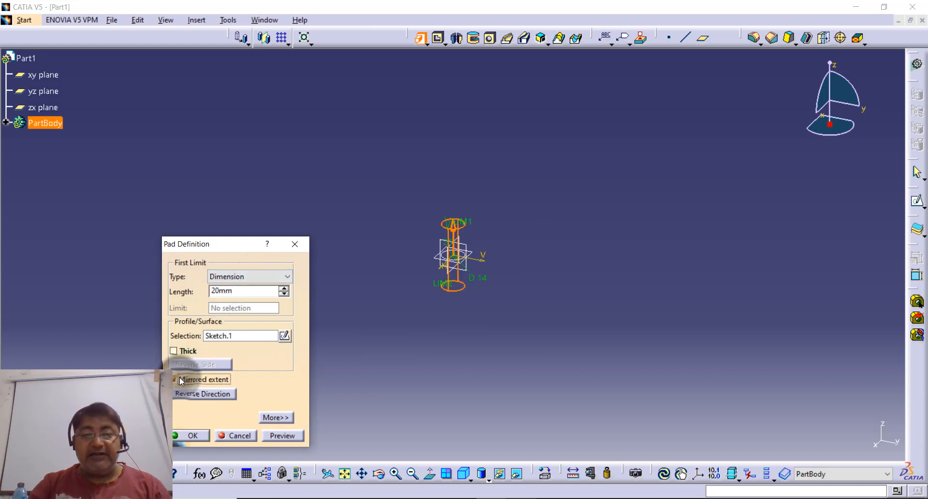
left_click(241, 289)
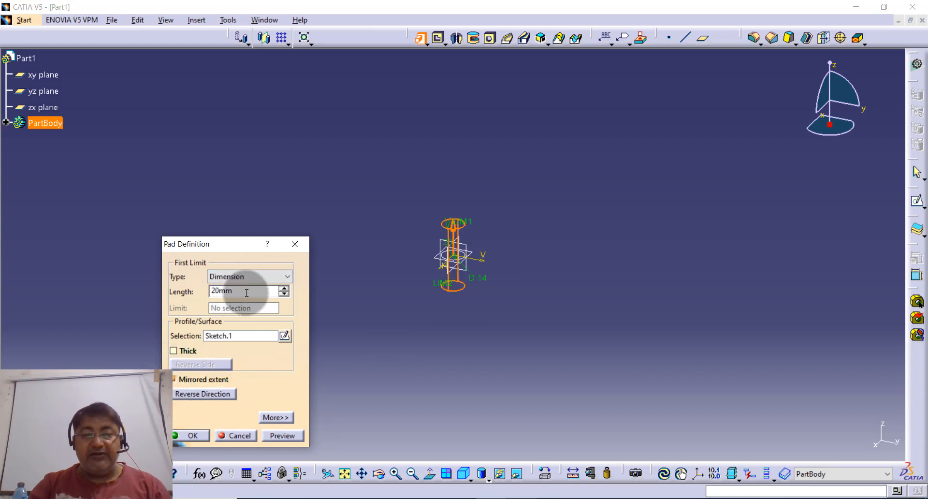
double_click(246, 291)
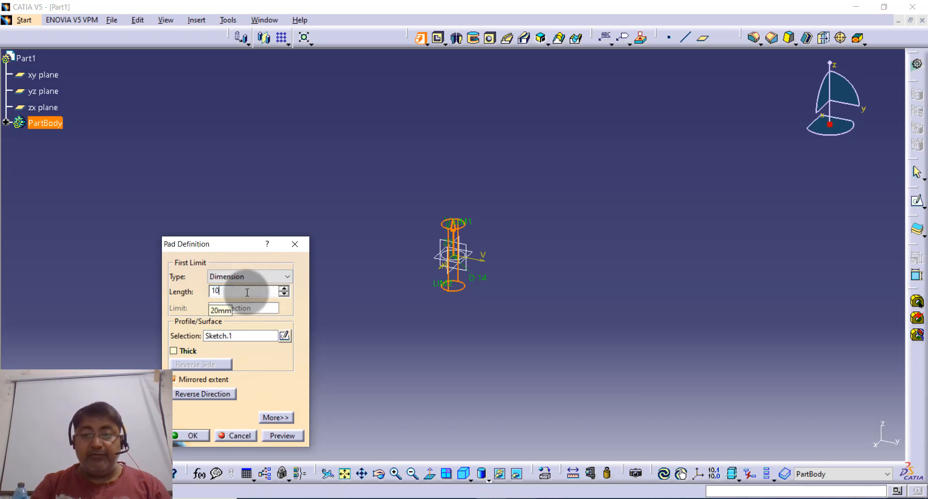
key("Return")
left_click(419, 308)
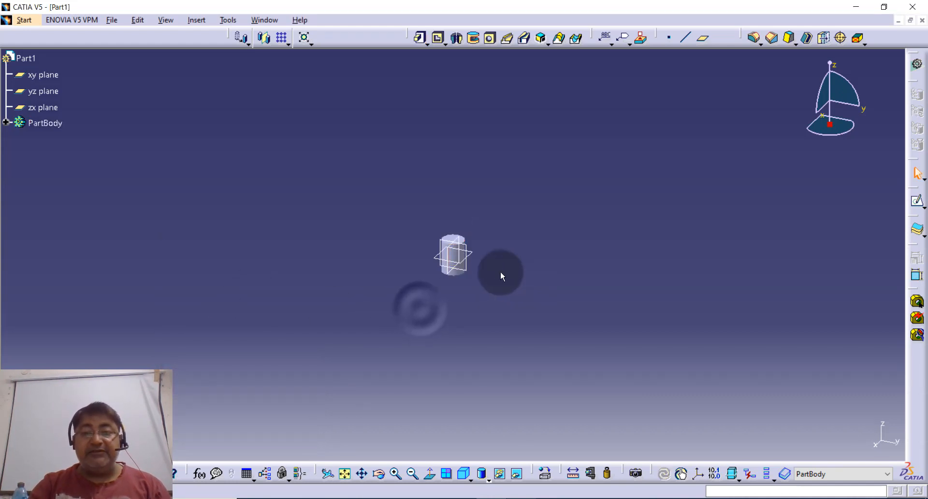
left_click(345, 476)
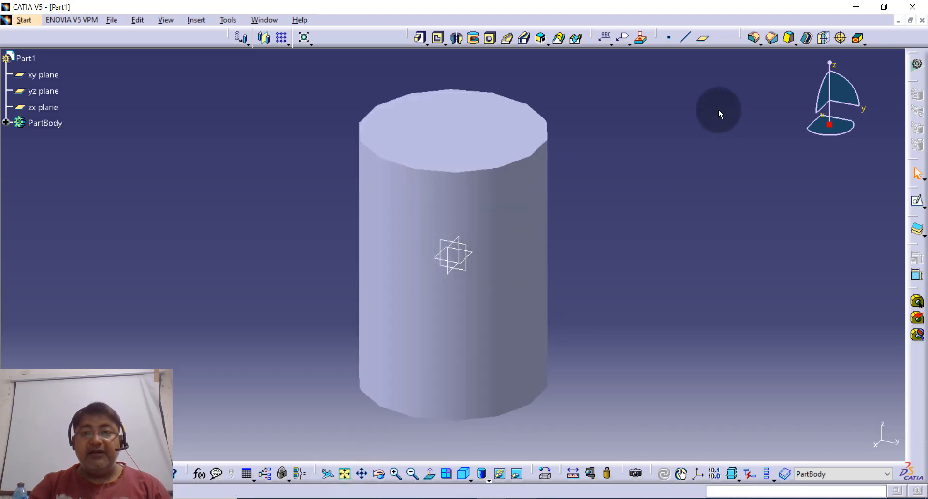
- Chamfer the cylinder's upper and lower circular edges with a length of 0.5 mm at 45 degrees
left_click(773, 38)
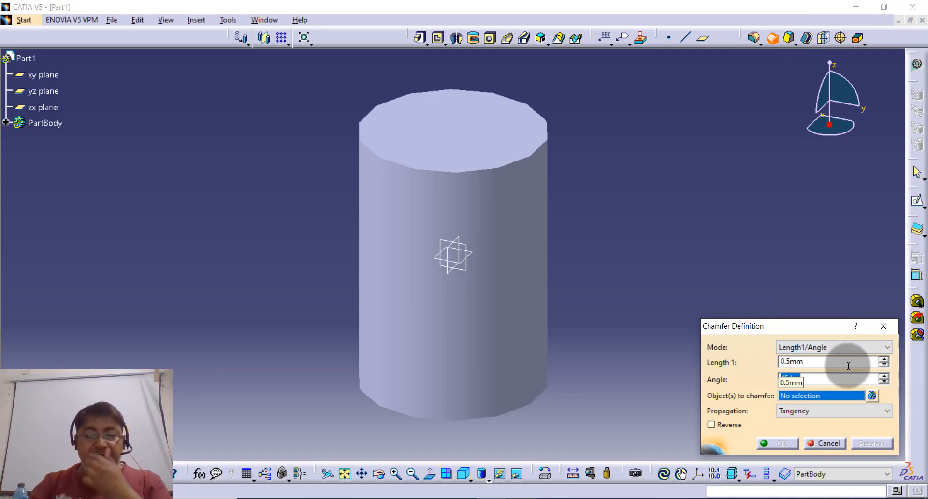
left_click(534, 152)
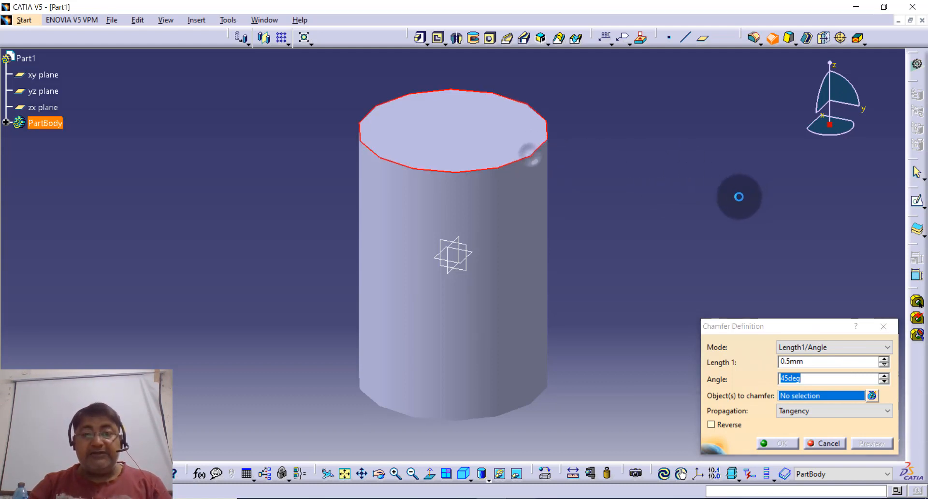
left_click(534, 397)
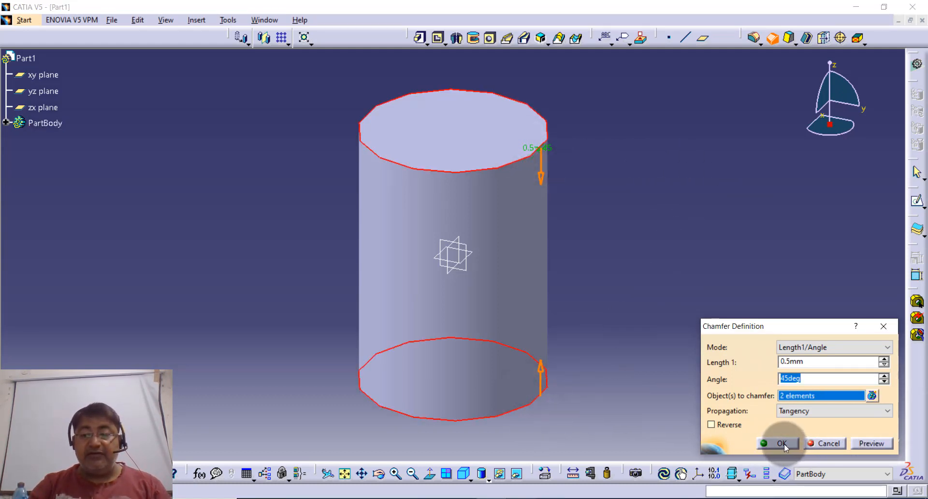
left_click(773, 443)
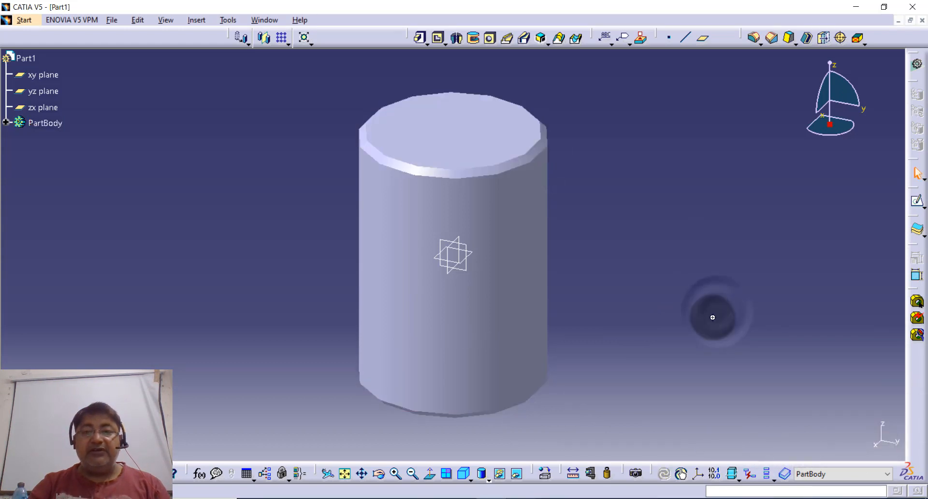
- Set the PartBody's fill color to bright green in its graphic properties
middle_click_drag(710, 314, 705, 321)
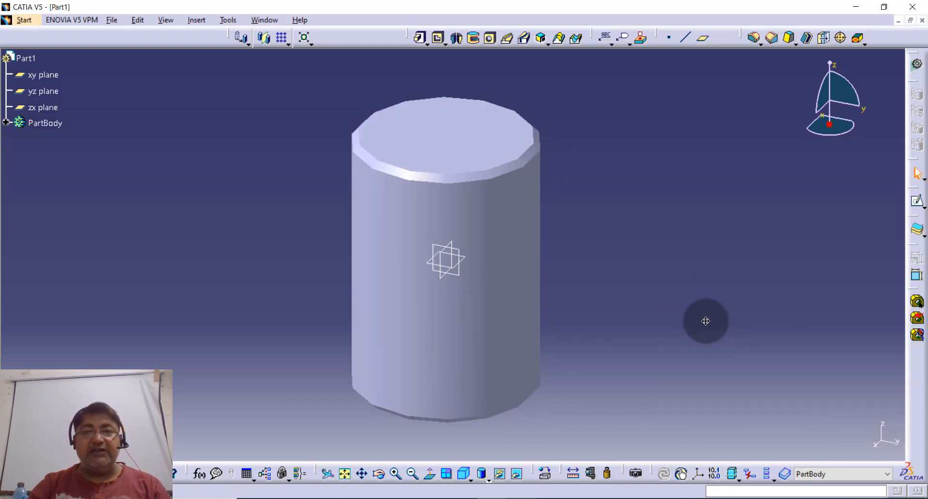
right_click(51, 126)
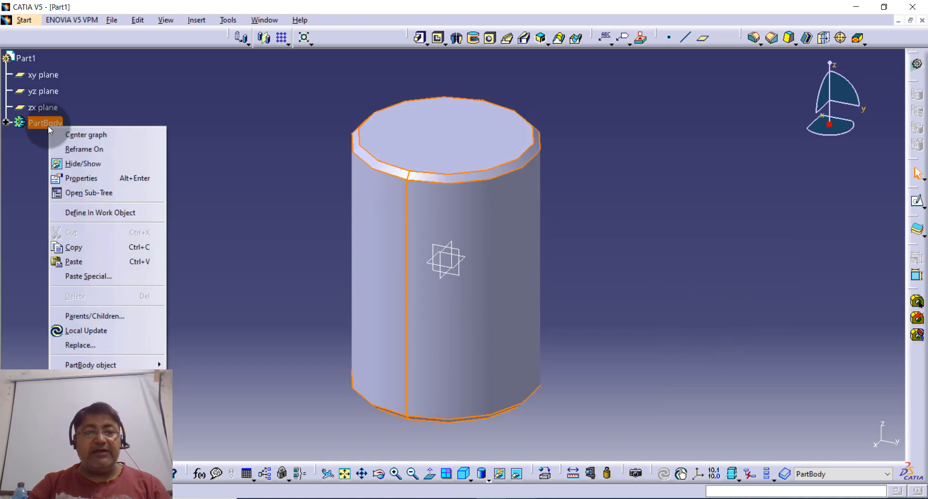
left_click(98, 177)
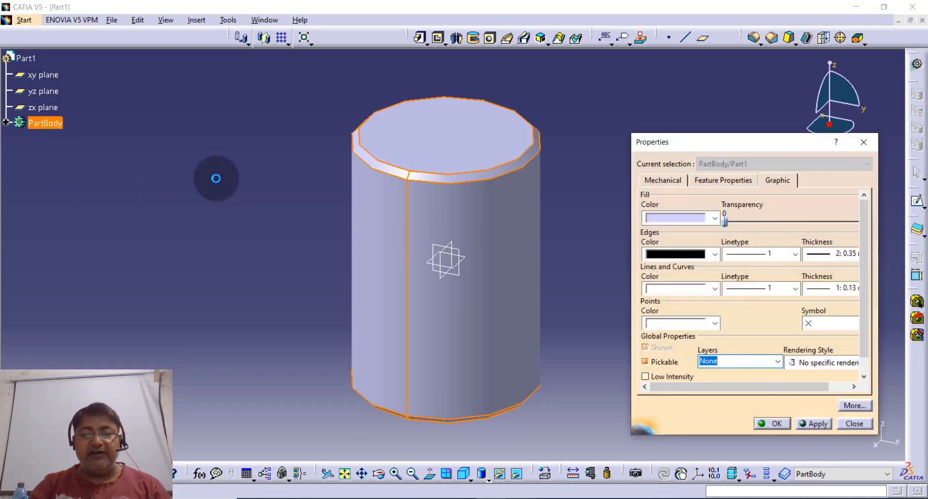
left_click(715, 218)
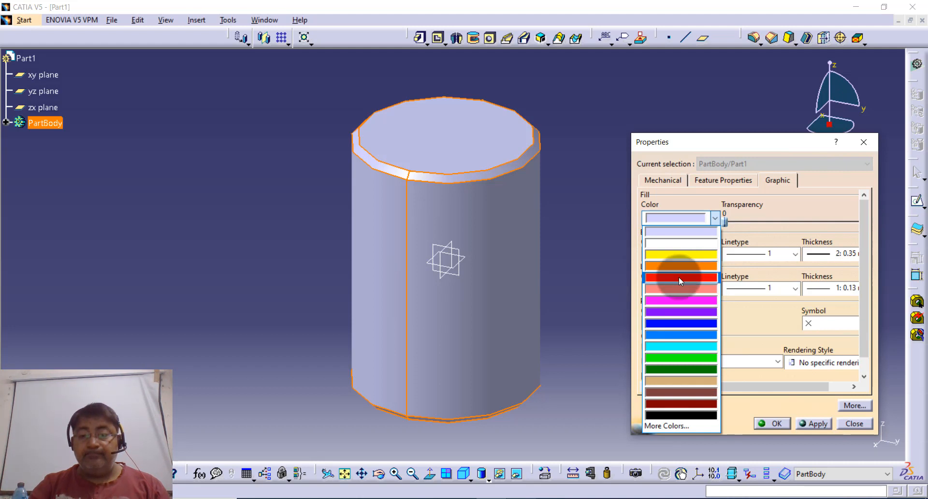
left_click(678, 358)
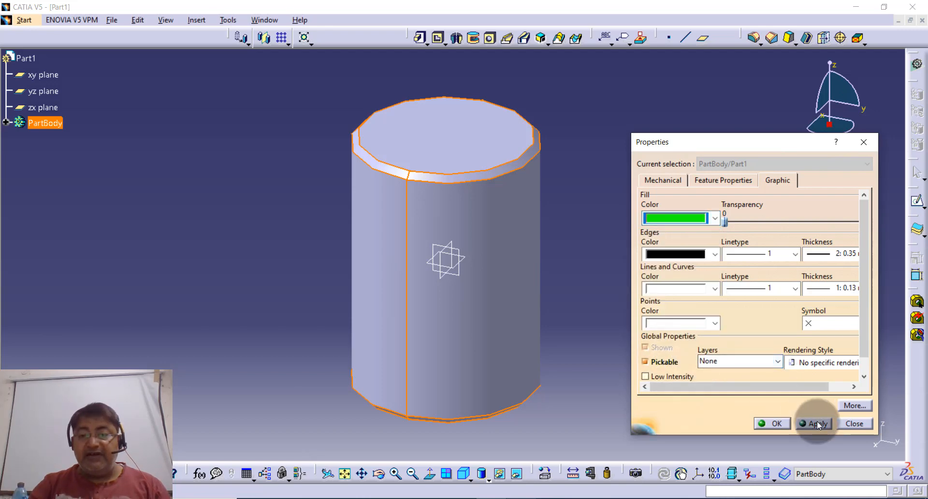
left_click(776, 423)
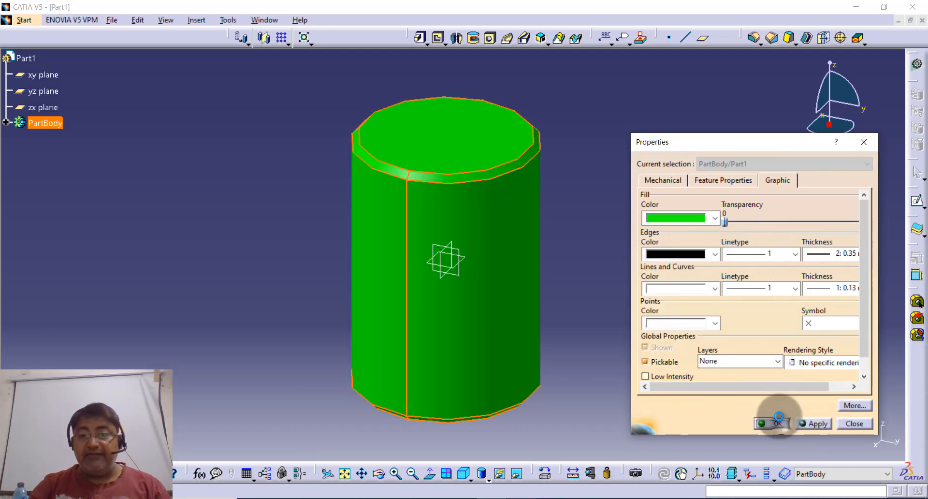
left_click(623, 250)
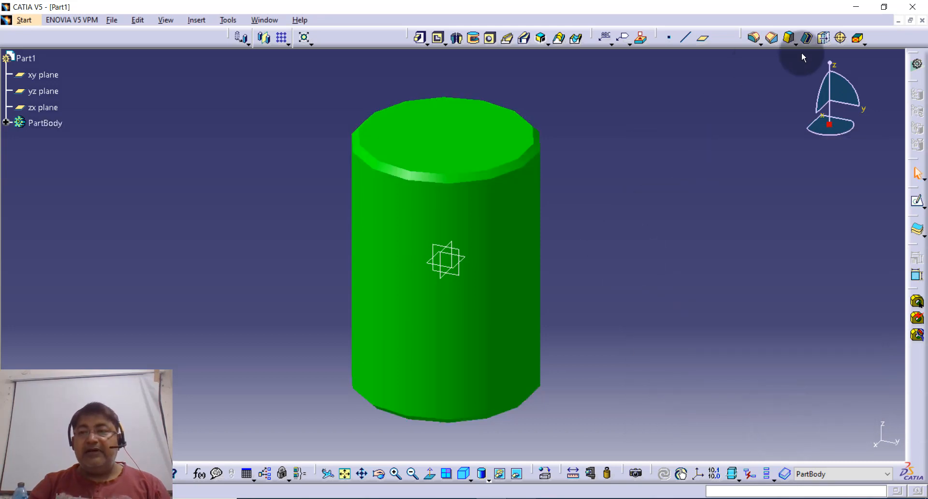
- Save the roller part to the Desktop as ROLLER1 and close its document
left_click(111, 23)
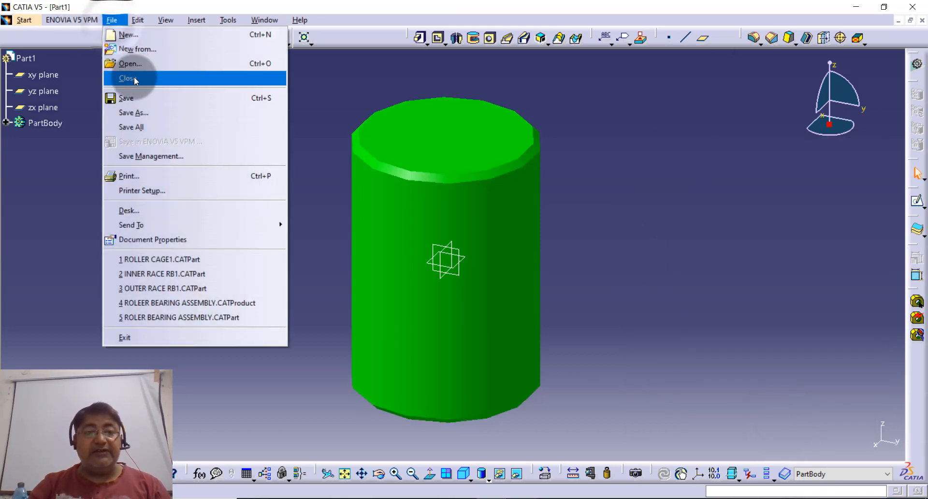
left_click(141, 113)
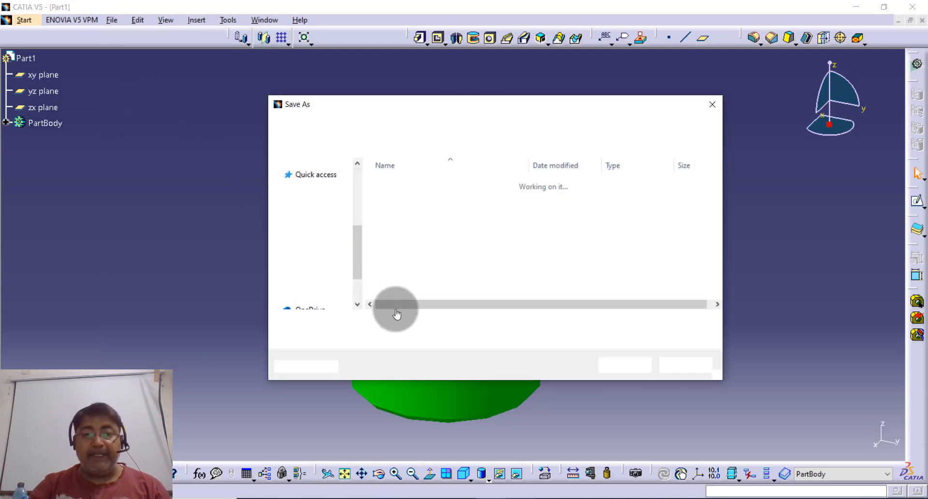
type("ROLL")
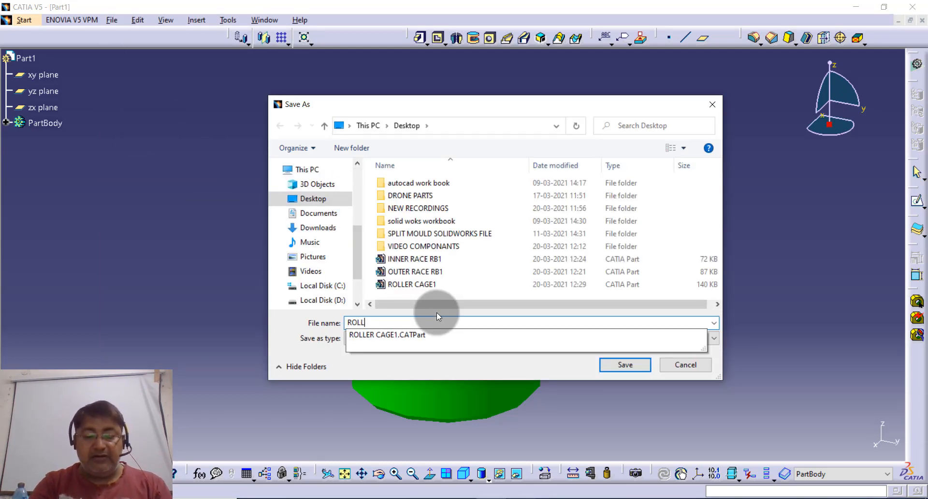
type("ER1")
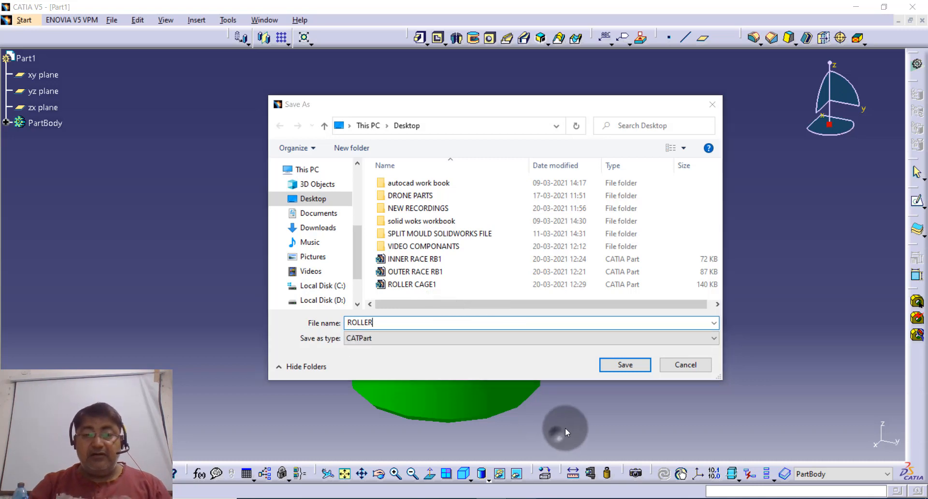
left_click(626, 365)
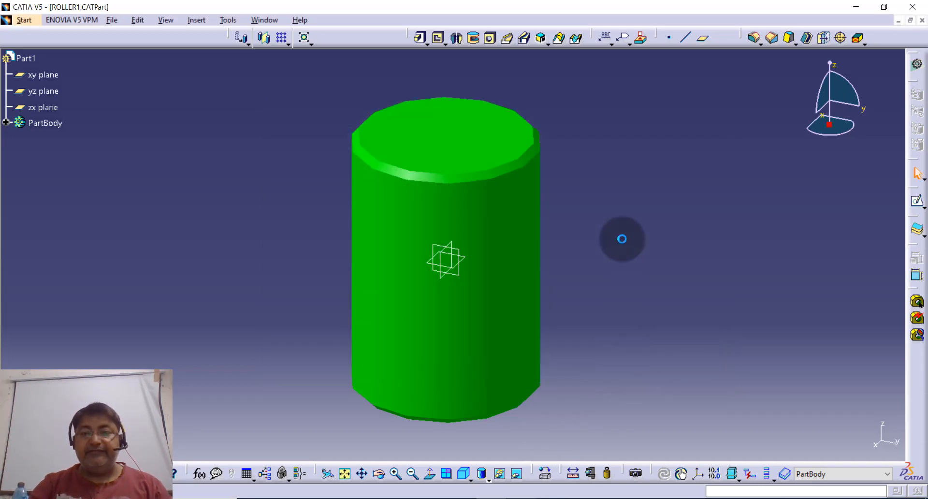
left_click(921, 21)
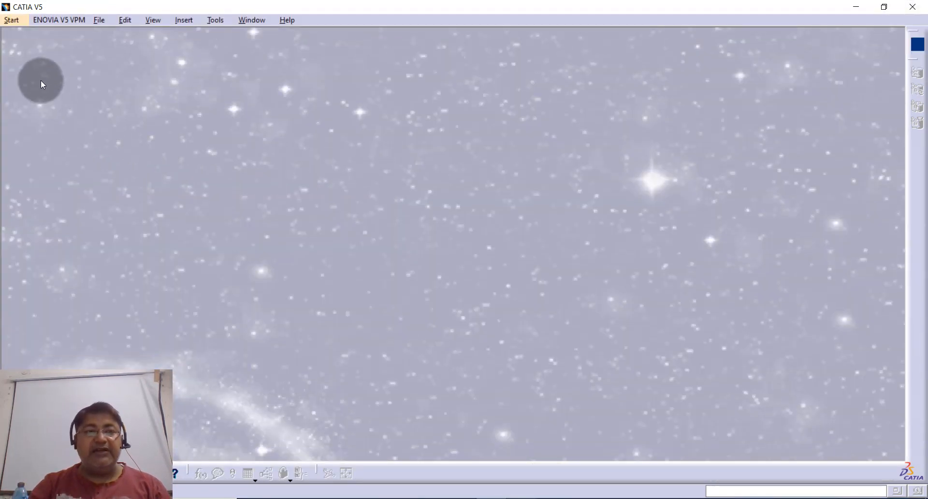
- Create a new product in the Assembly Design workbench
left_click(10, 21)
mouse_move(66, 48)
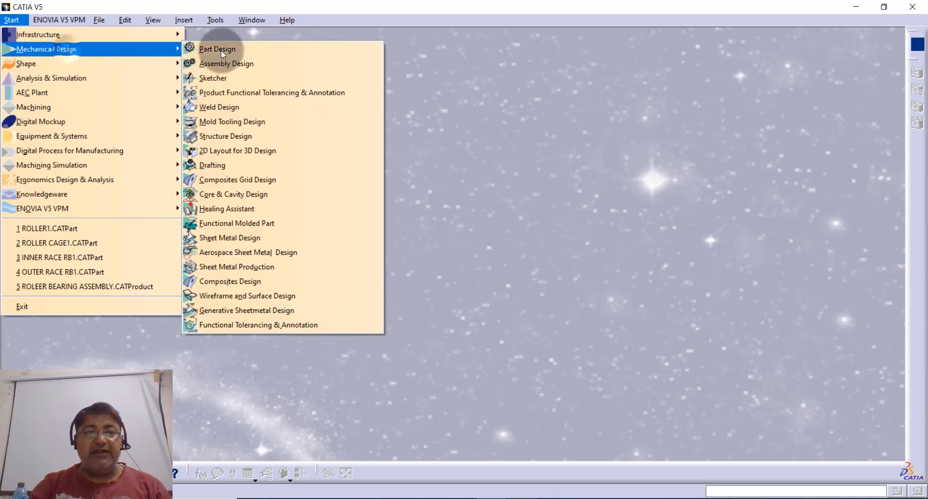
left_click(235, 64)
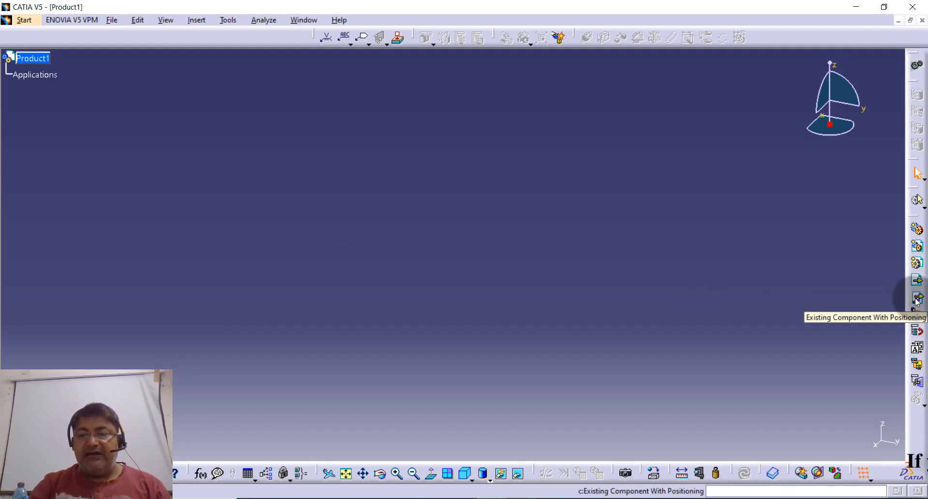
- Insert ROLLER CAGE1 from the Desktop into Product1 as an existing component with positioning and fix it in place
left_click(916, 299)
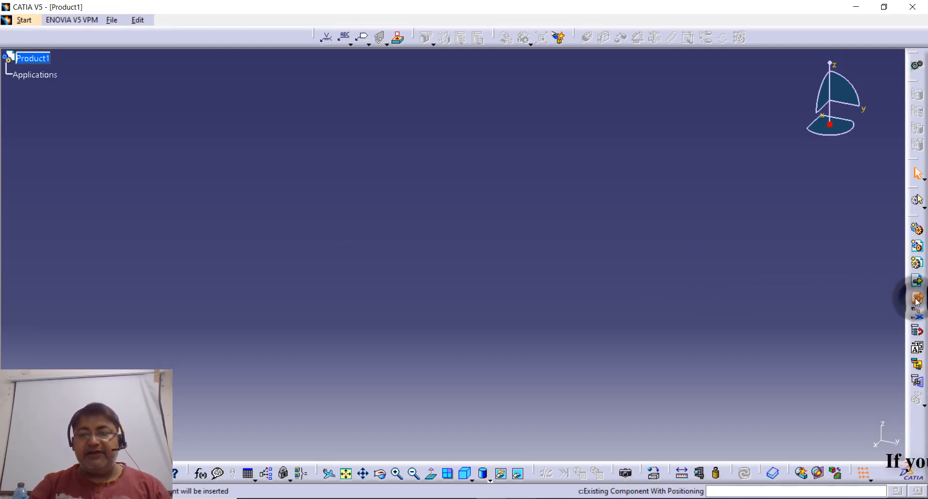
left_click(43, 63)
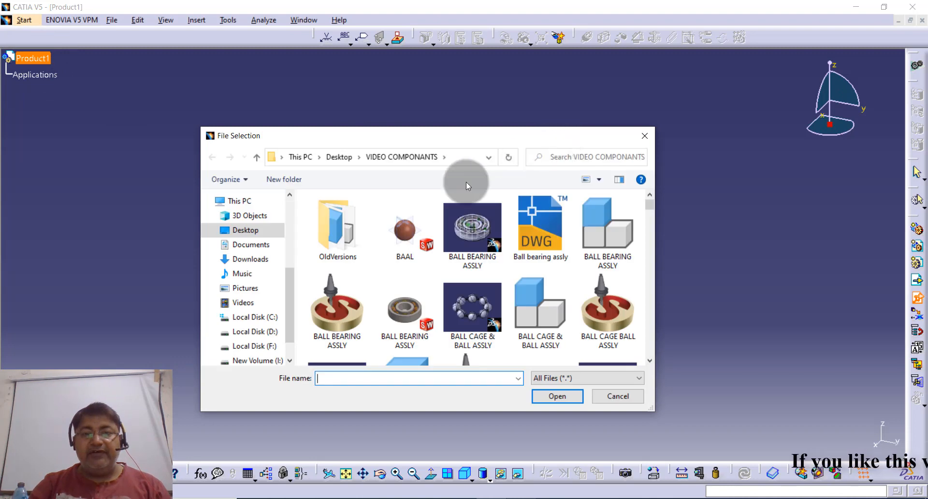
left_click(405, 257)
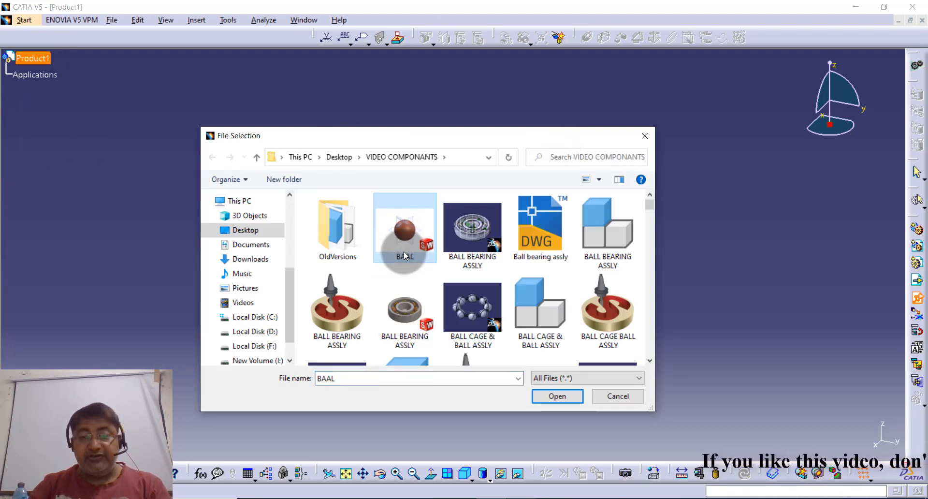
key("r")
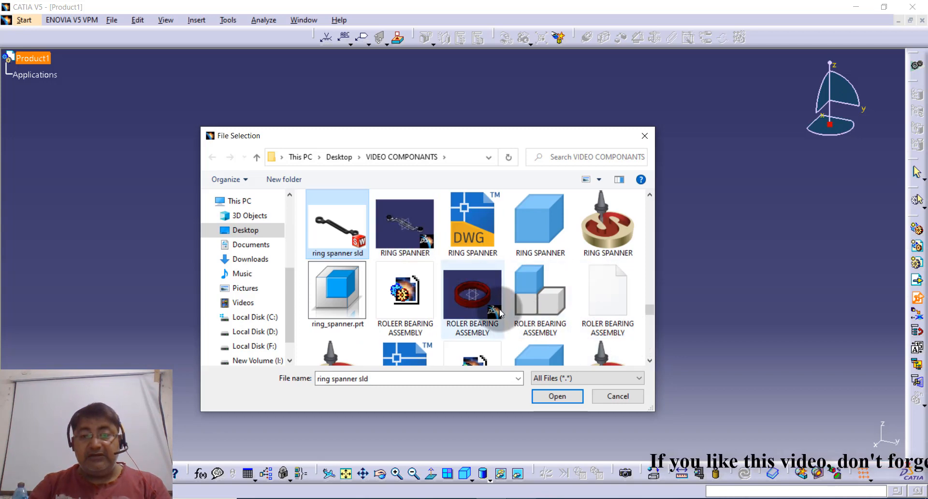
left_click(243, 231)
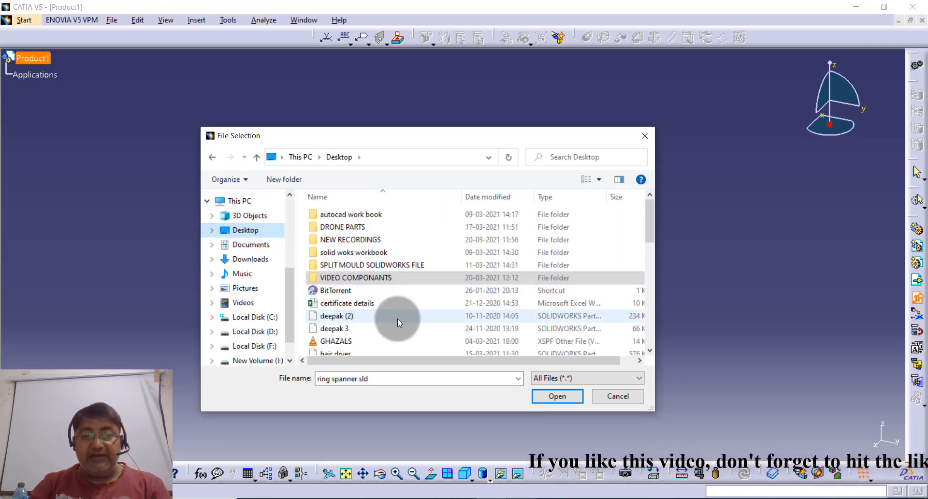
left_click_drag(645, 219, 645, 309)
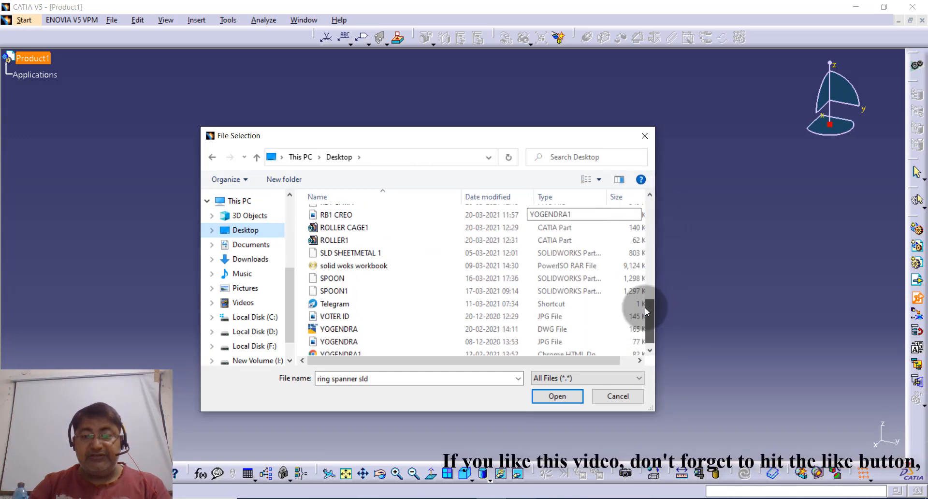
left_click(338, 229)
left_click(557, 395)
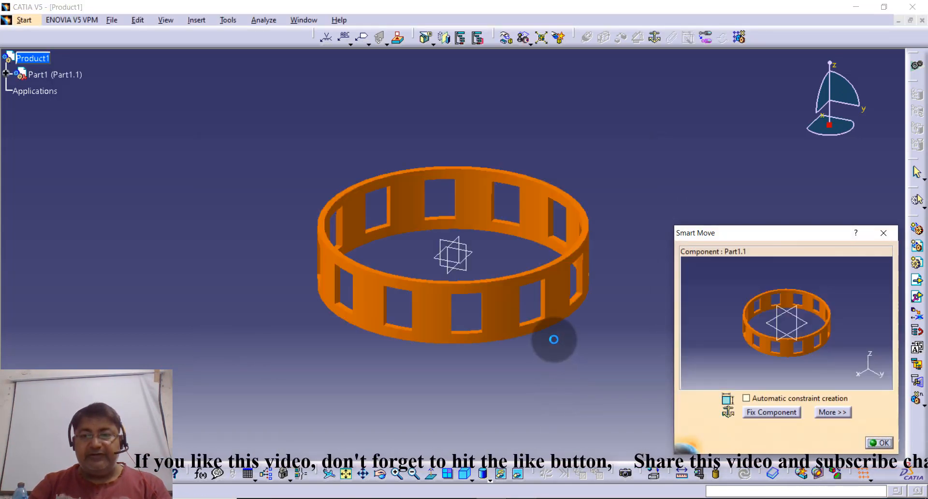
left_click(767, 415)
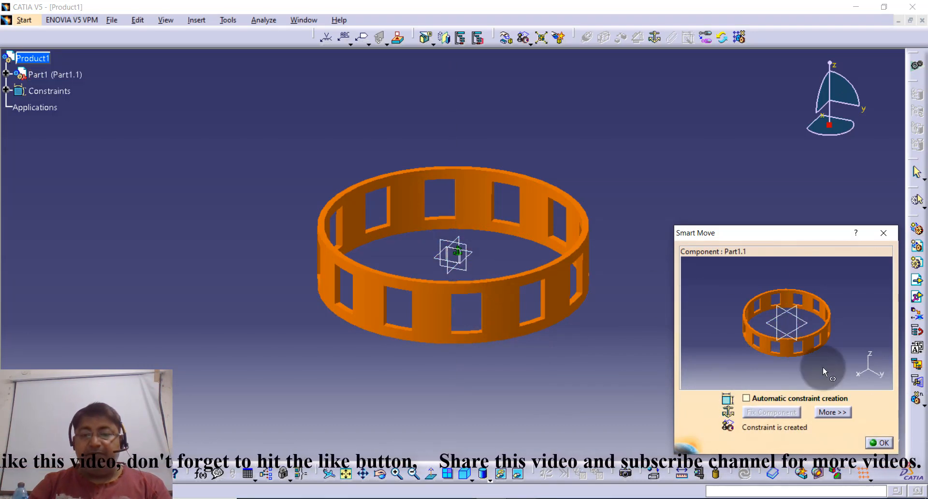
left_click(879, 442)
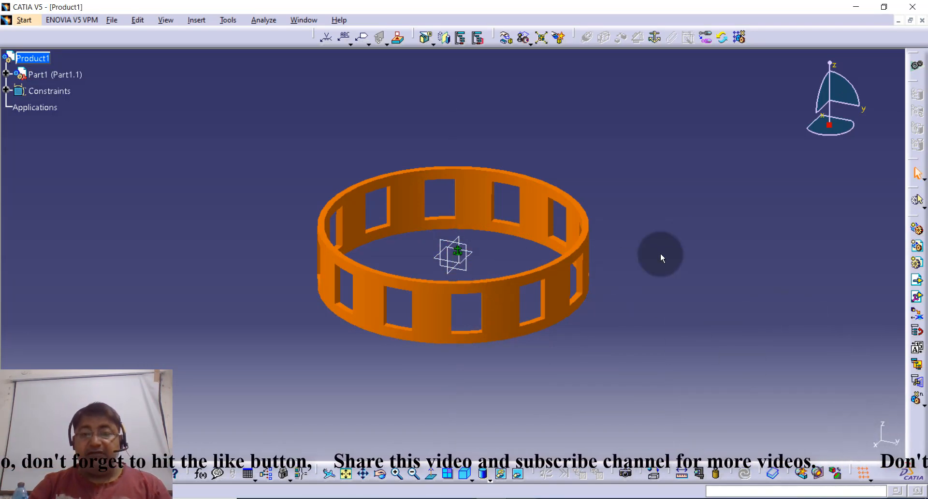
- Insert ROLLER1 from the Desktop into Product1 as an existing component with positioning
left_click(918, 297)
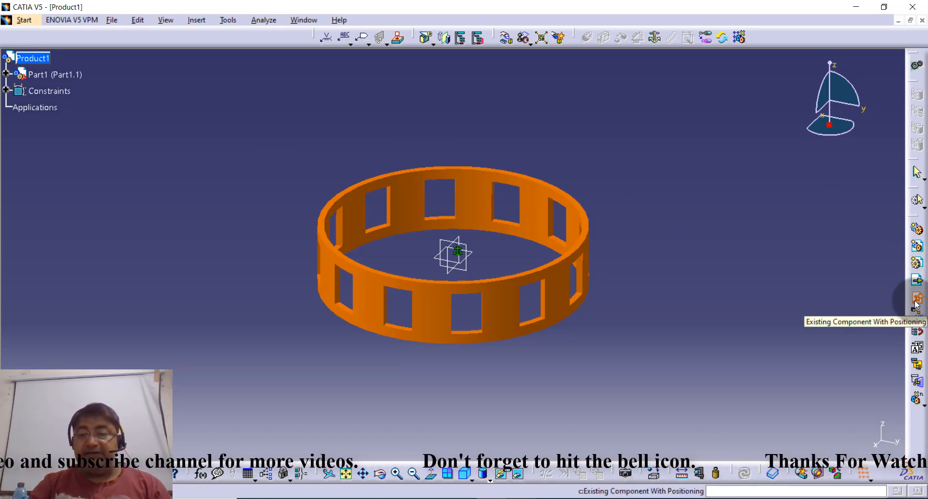
left_click(33, 58)
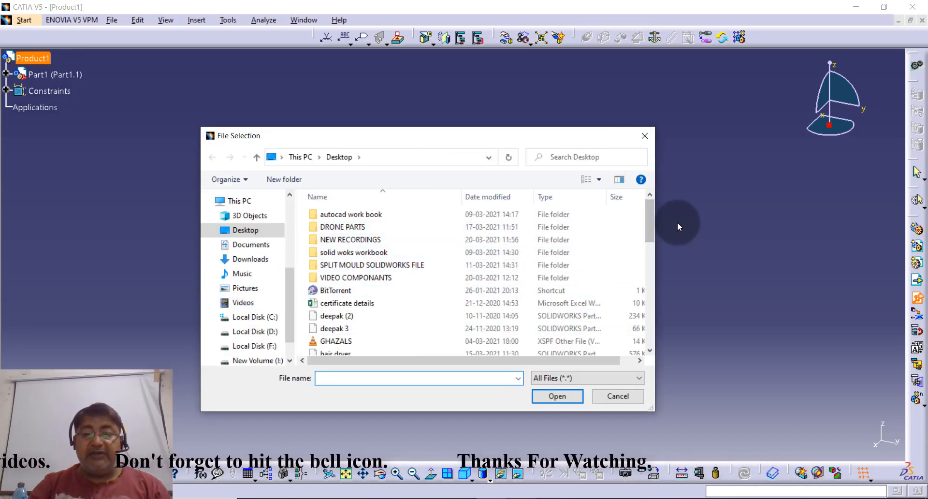
left_click(340, 312)
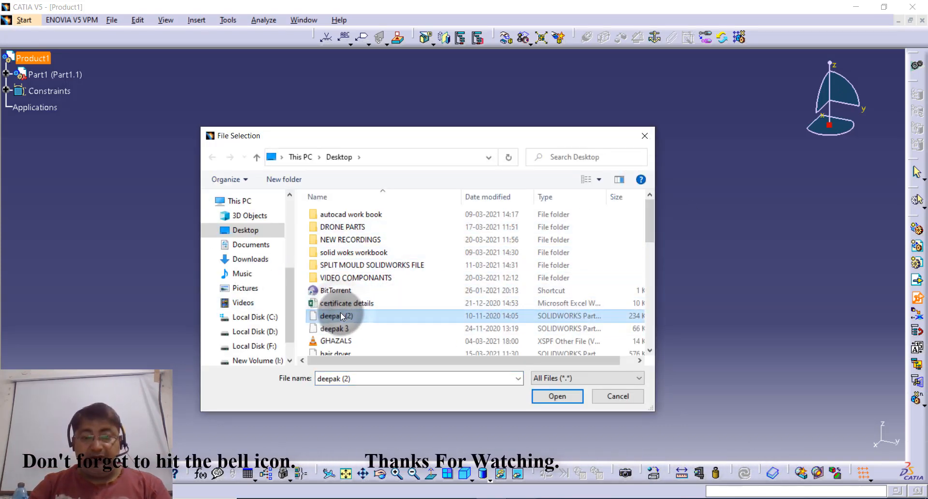
key("r")
left_click(335, 248)
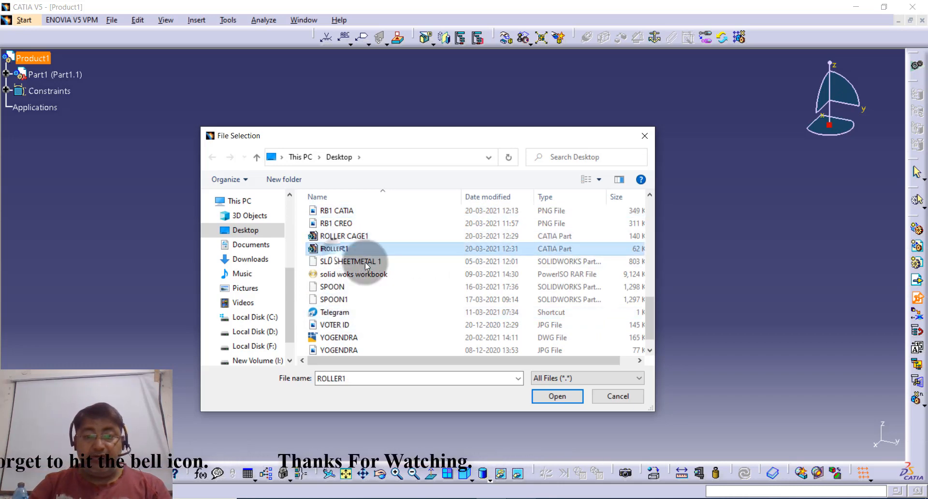
left_click(567, 396)
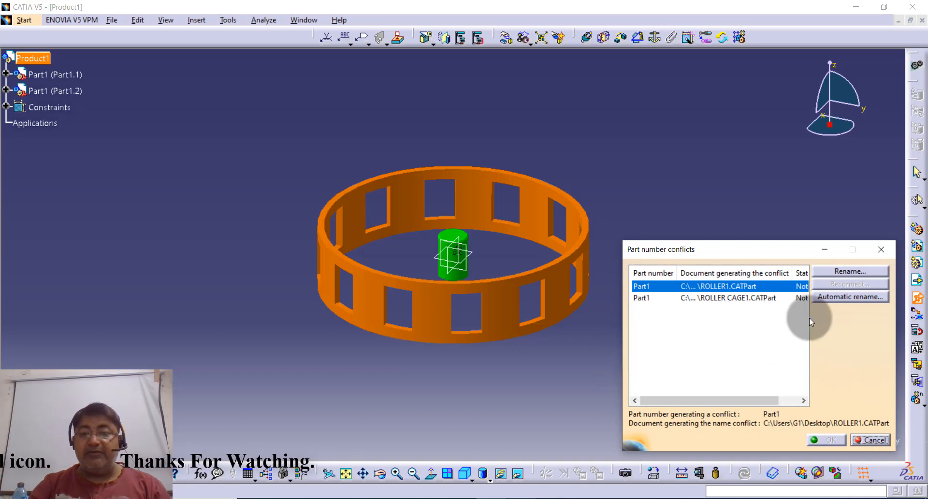
- Resolve the part number conflict by automatic renaming and accept the roller's placement without fixing it
left_click(842, 297)
left_click(832, 440)
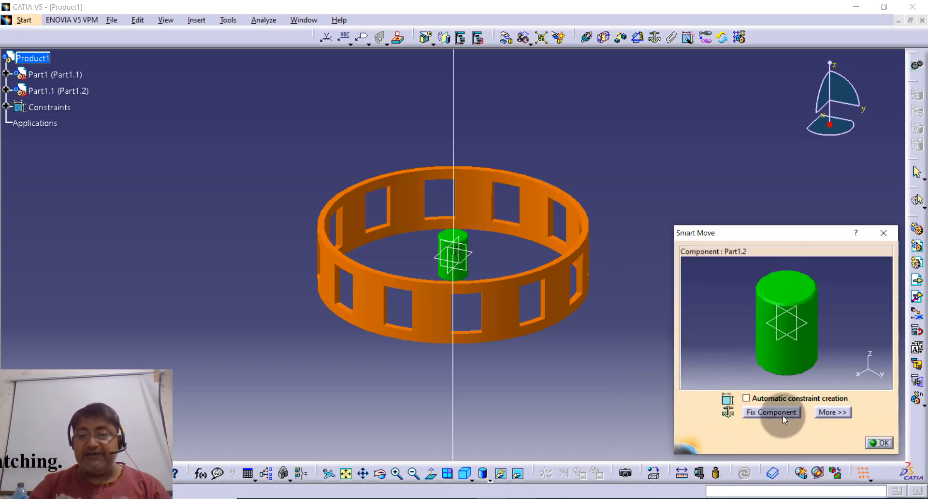
left_click(881, 441)
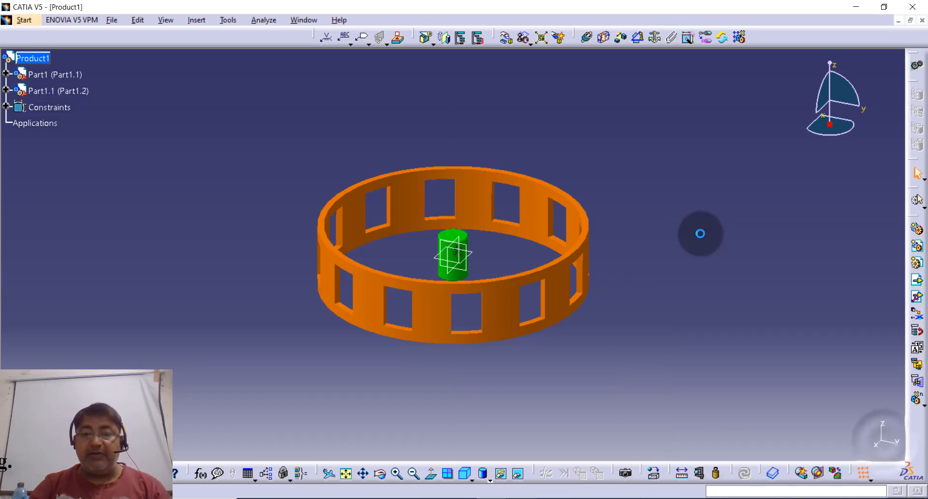
- Add a 60 mm offset constraint between the roller's zx plane and the cage's zx plane and update the assembly
left_click(622, 38)
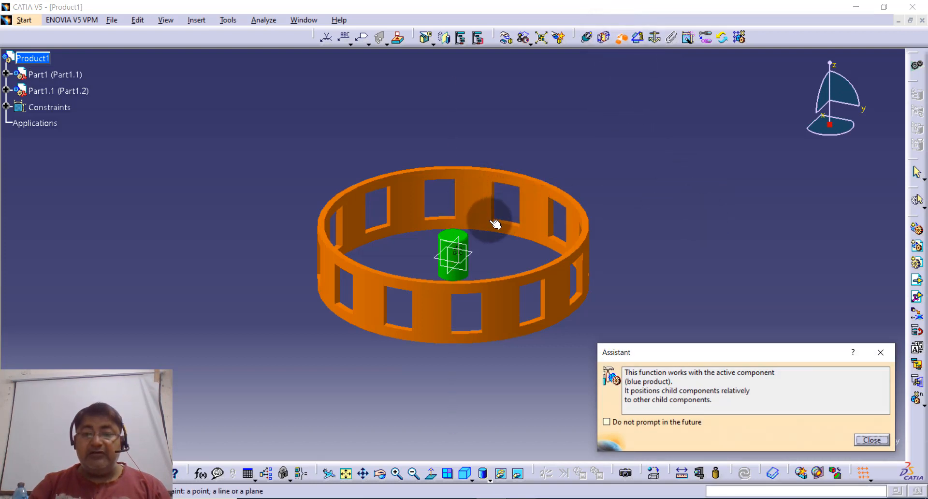
left_click(6, 73)
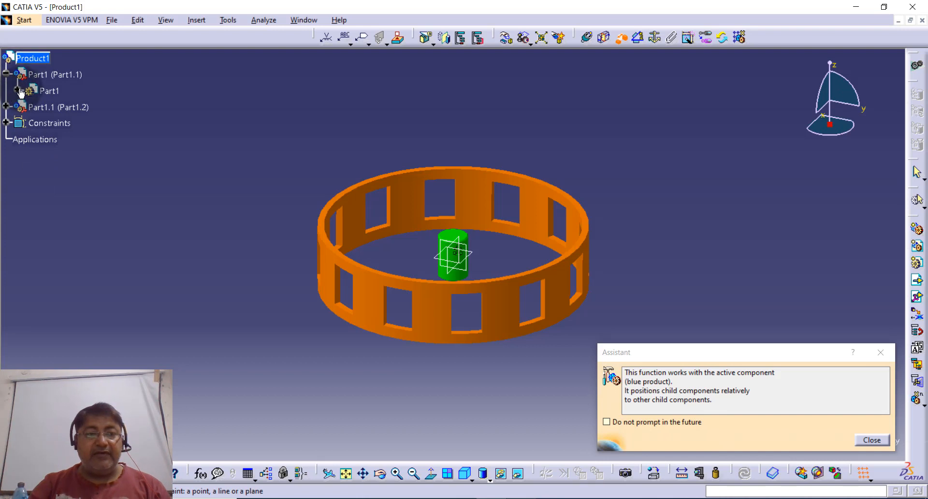
left_click(17, 91)
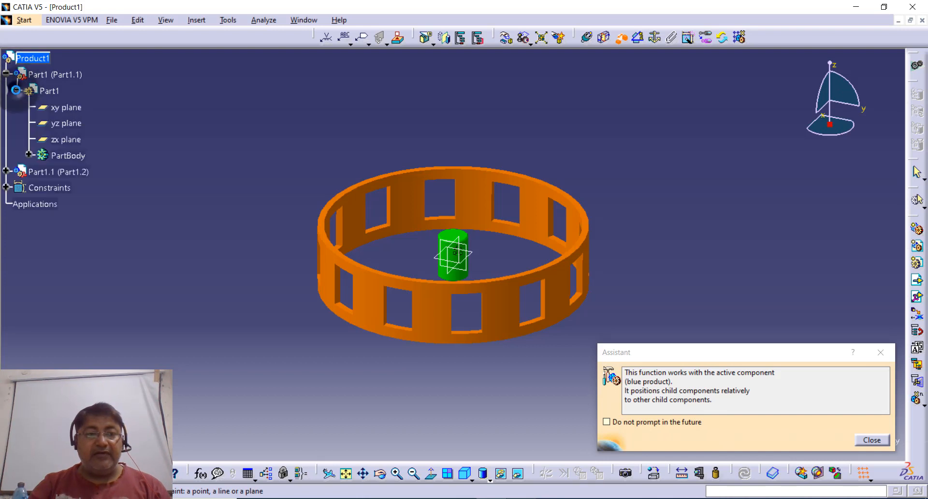
left_click(6, 171)
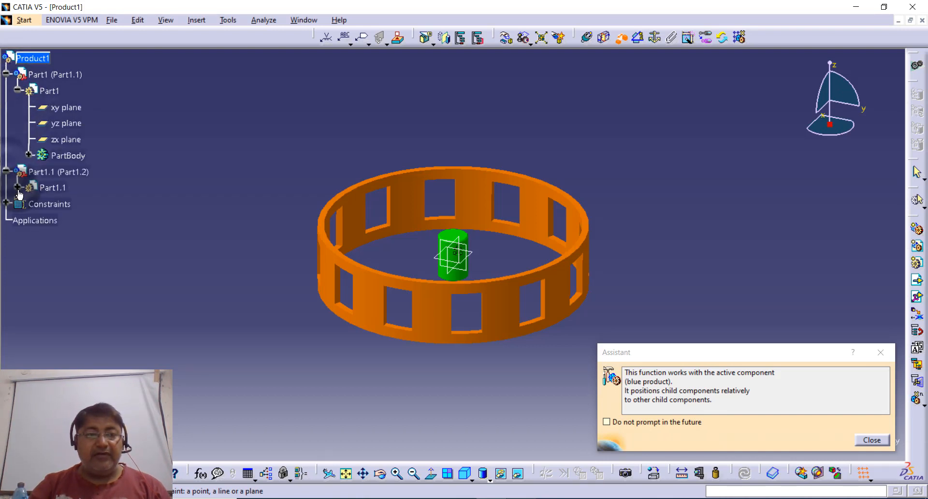
left_click(18, 188)
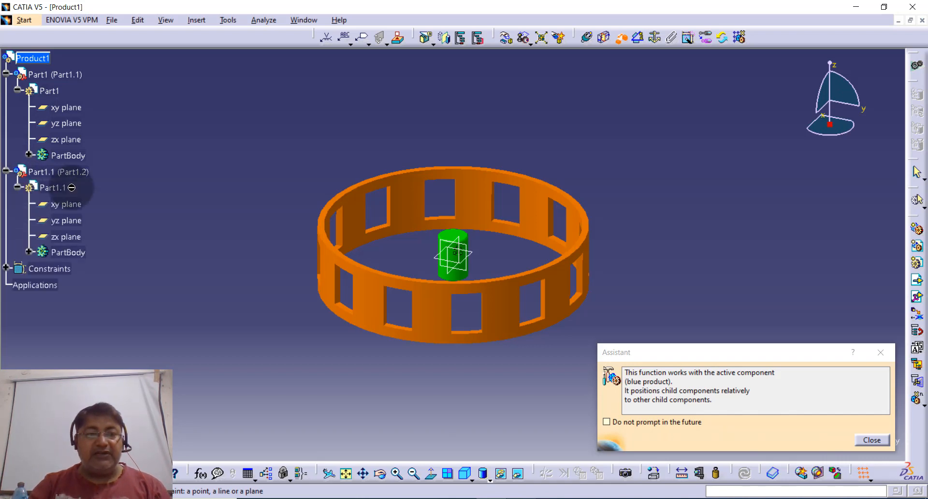
left_click(53, 220)
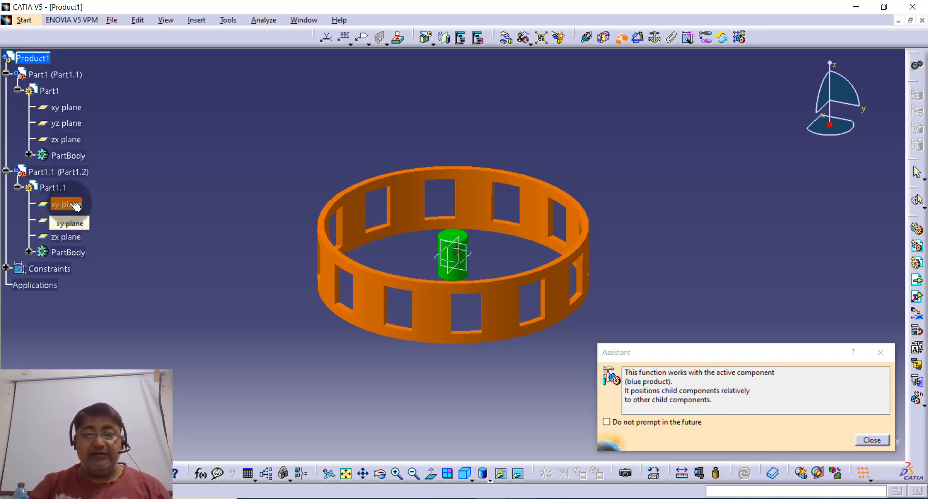
left_click(73, 237)
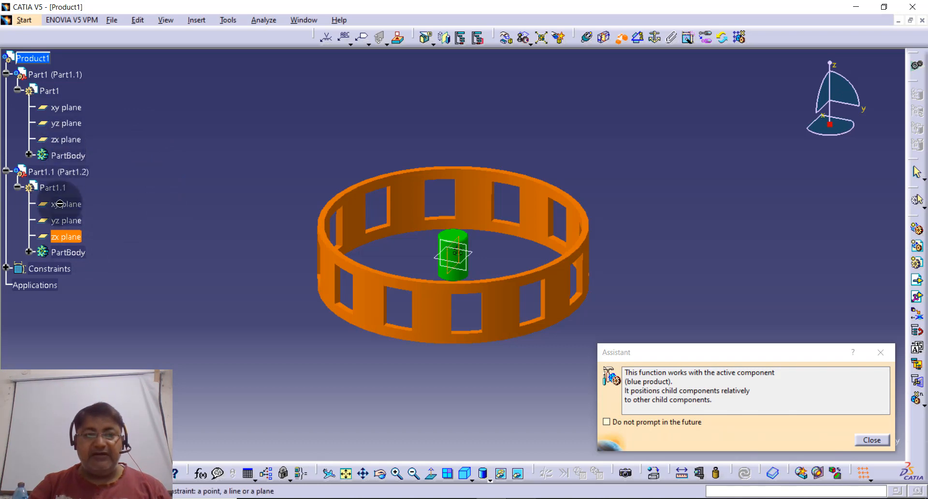
left_click(65, 138)
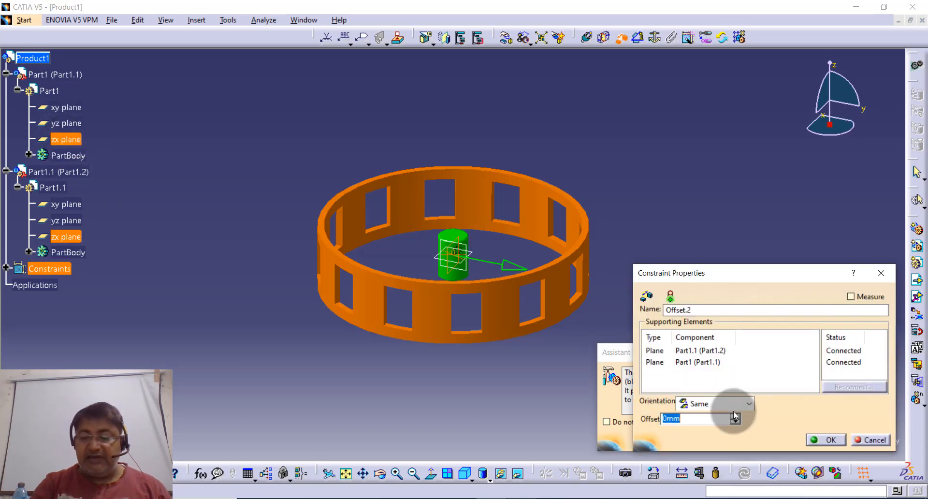
type("60")
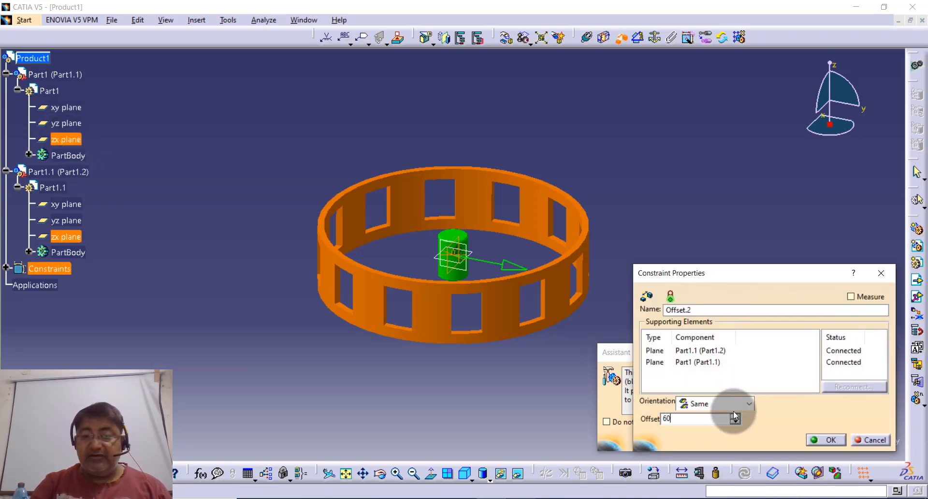
key("Return")
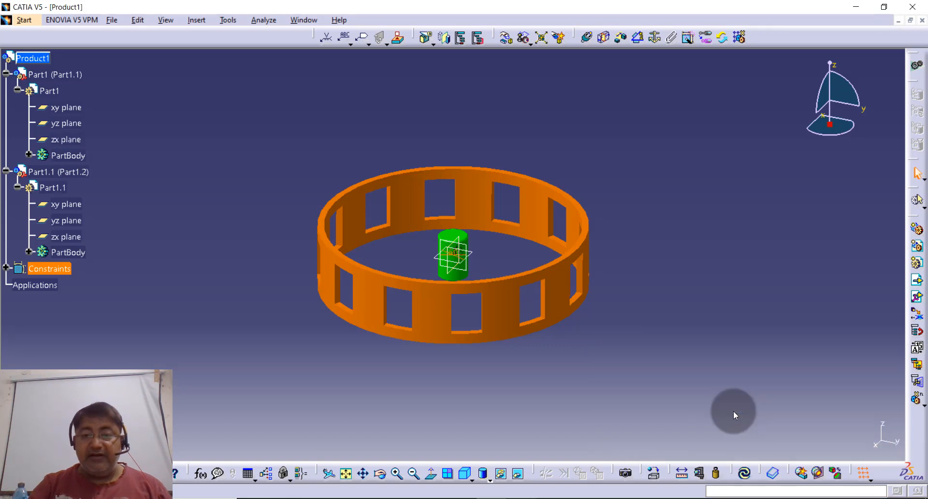
left_click(746, 474)
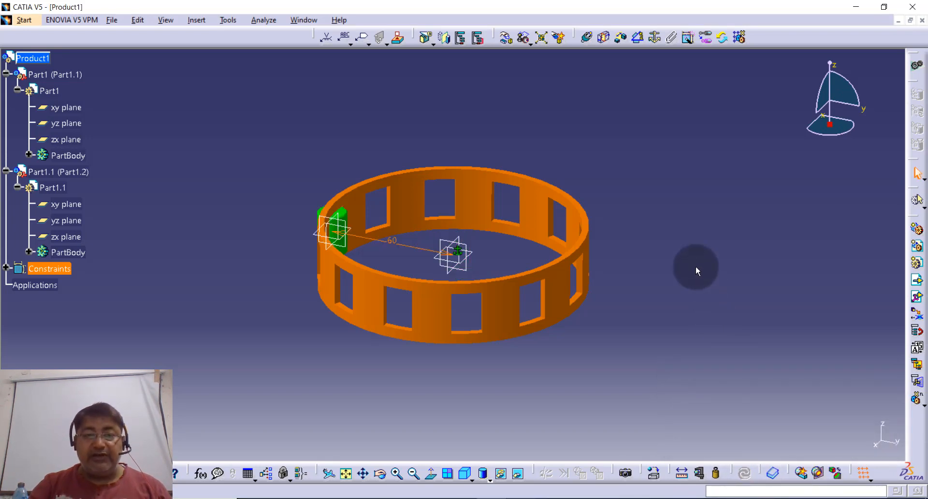
- Try an offset of 58.5 mm between the roller and cage zx planes, viewed from above, and update the assembly
left_click(471, 476)
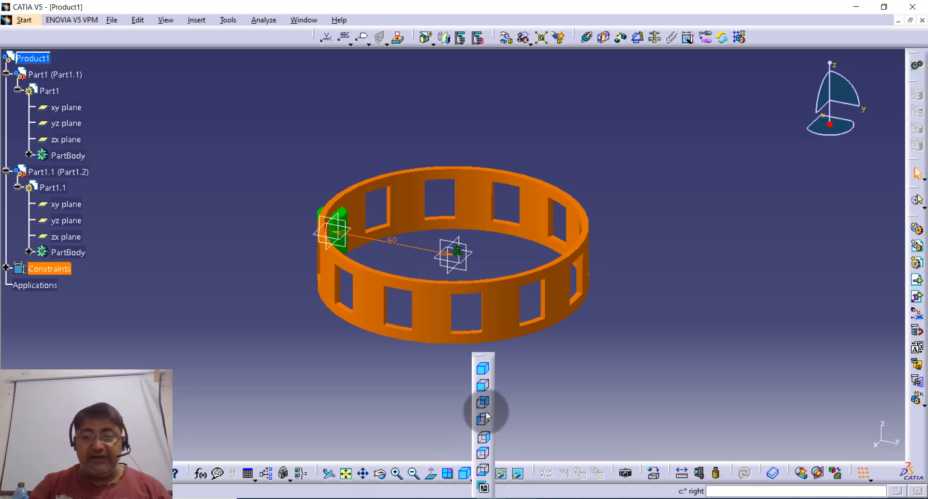
left_click(482, 454)
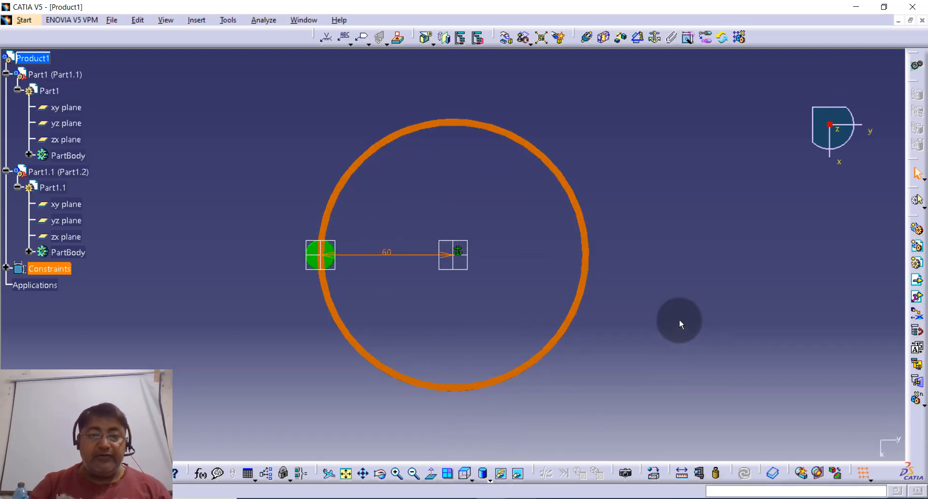
middle_click_drag(450, 322, 496, 333)
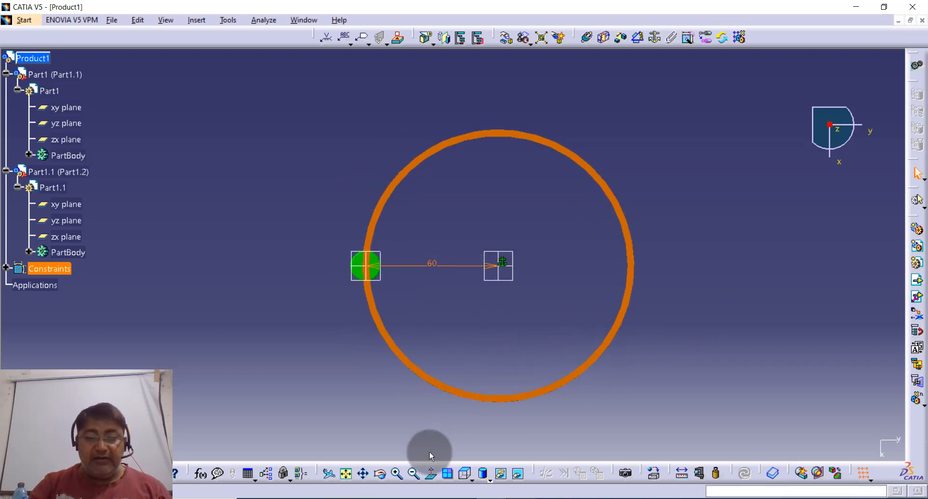
left_click(398, 473)
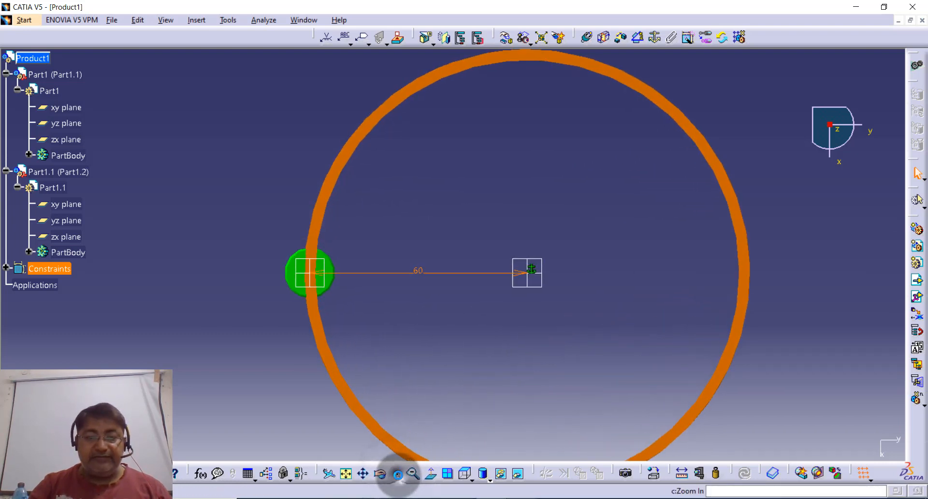
middle_click_drag(399, 353, 435, 341)
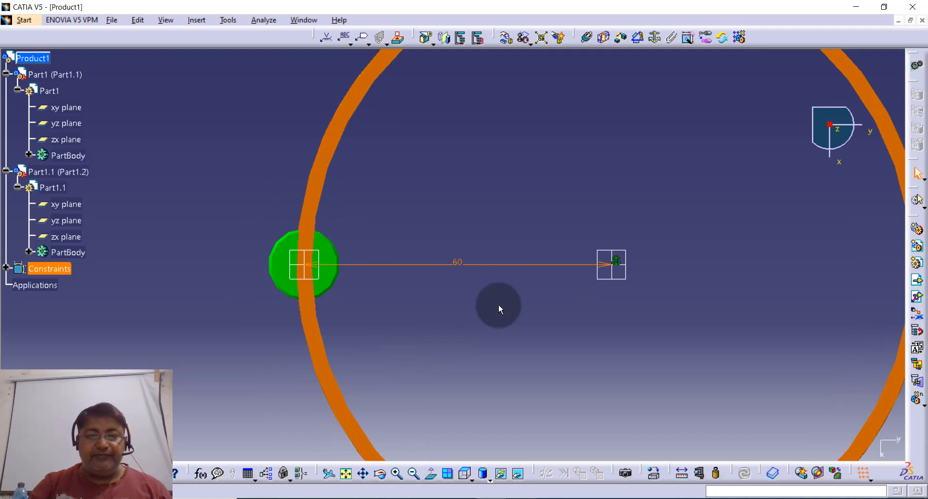
left_click(456, 264)
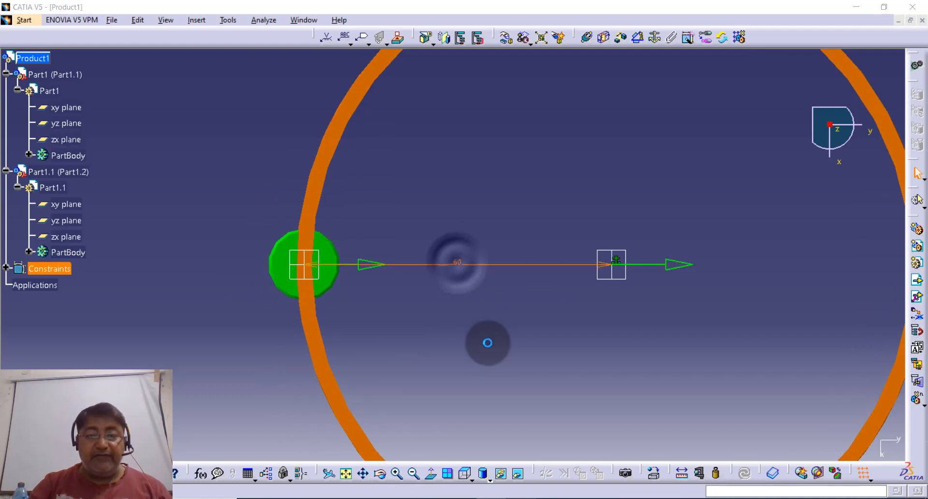
type("58.5")
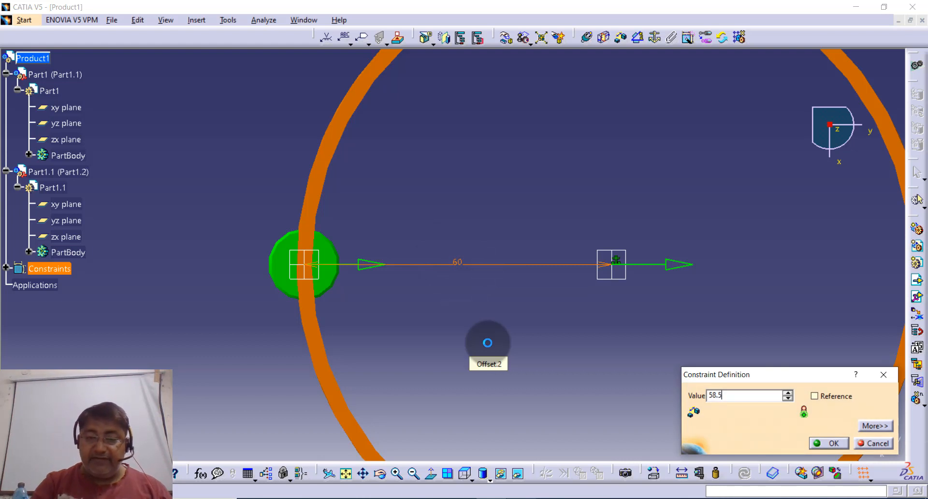
key("Return")
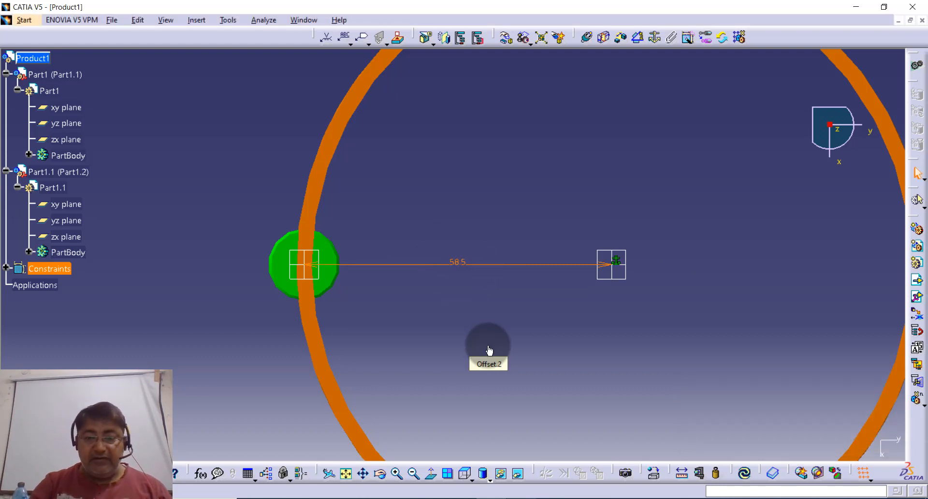
left_click(745, 473)
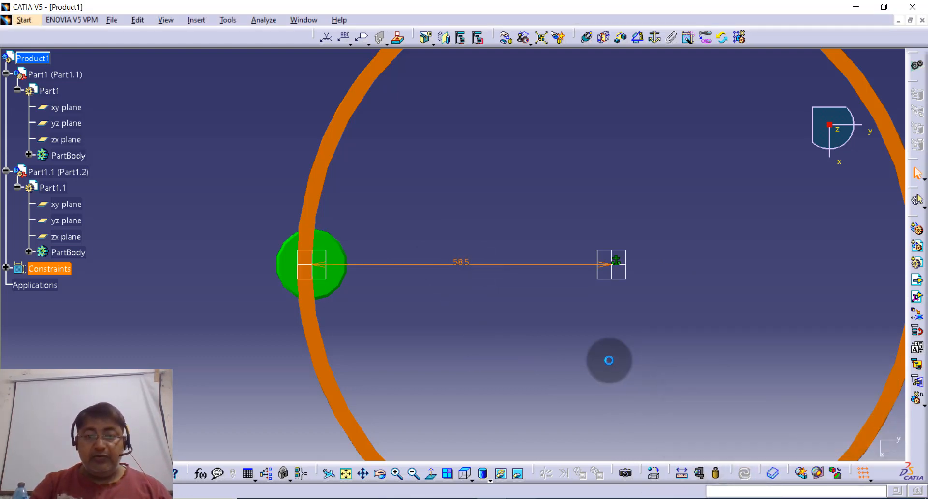
- Set the roller-to-cage offset constraint back to 60 mm and update the assembly
double_click(467, 264)
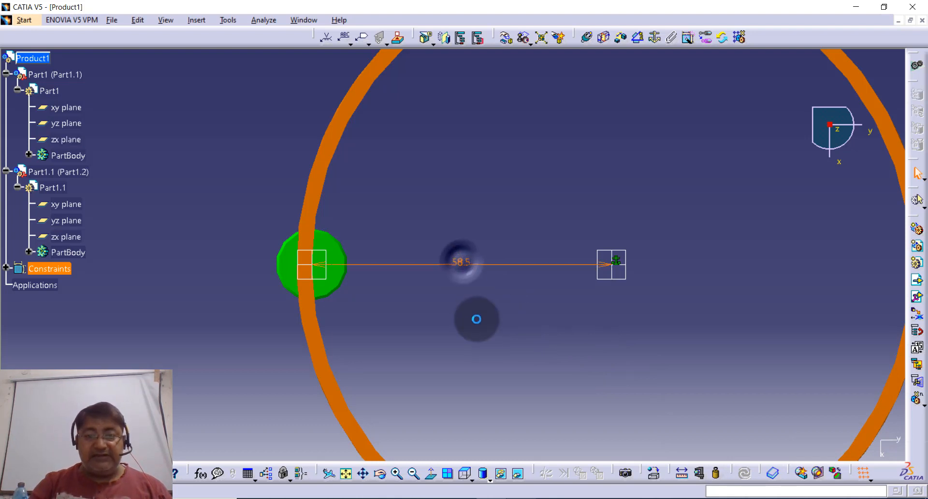
type("60mm")
key("Return")
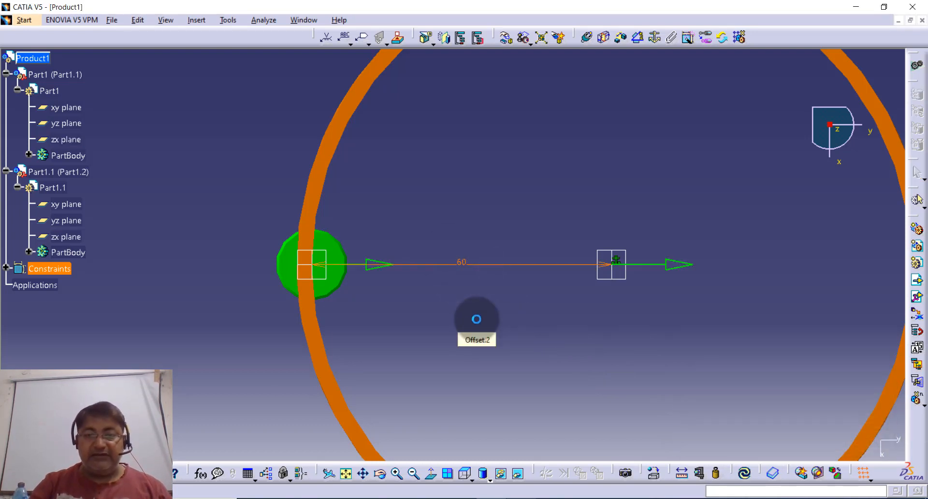
left_click(744, 473)
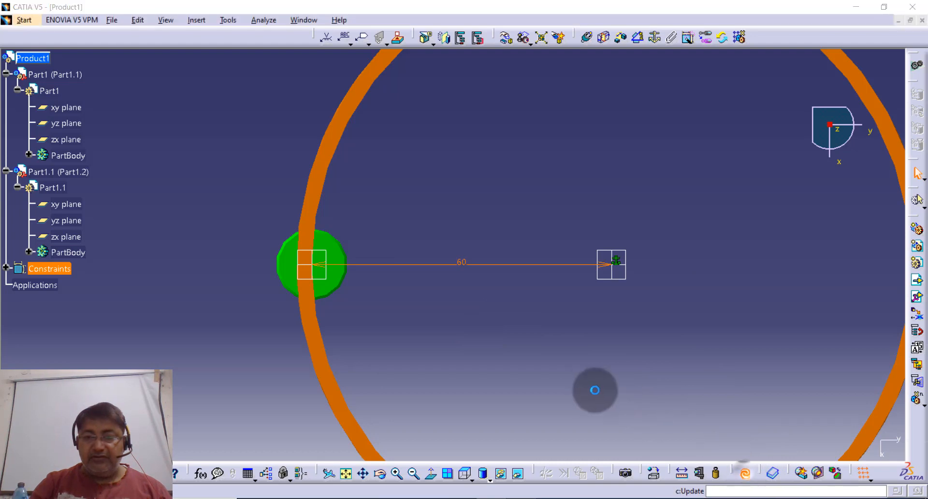
- Examine the roller's position relative to the cage windows from above and in the isometric view
middle_click_drag(548, 331, 518, 304)
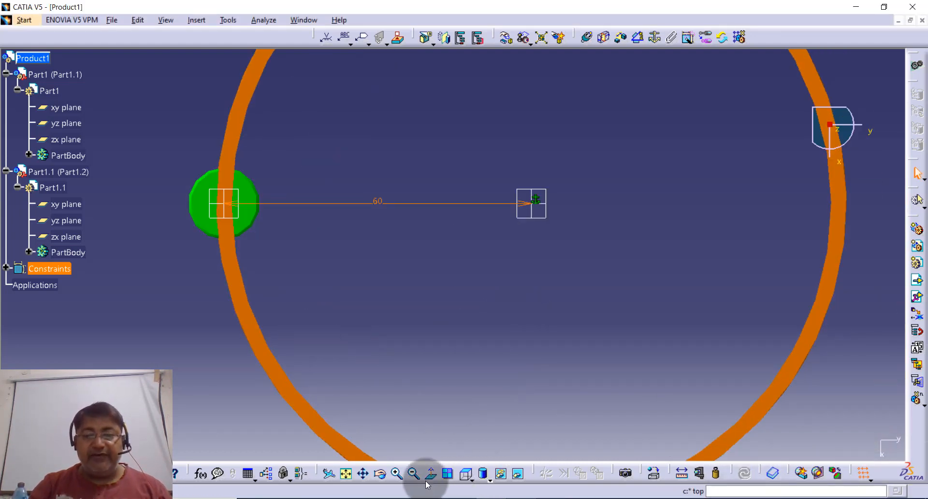
left_click(346, 474)
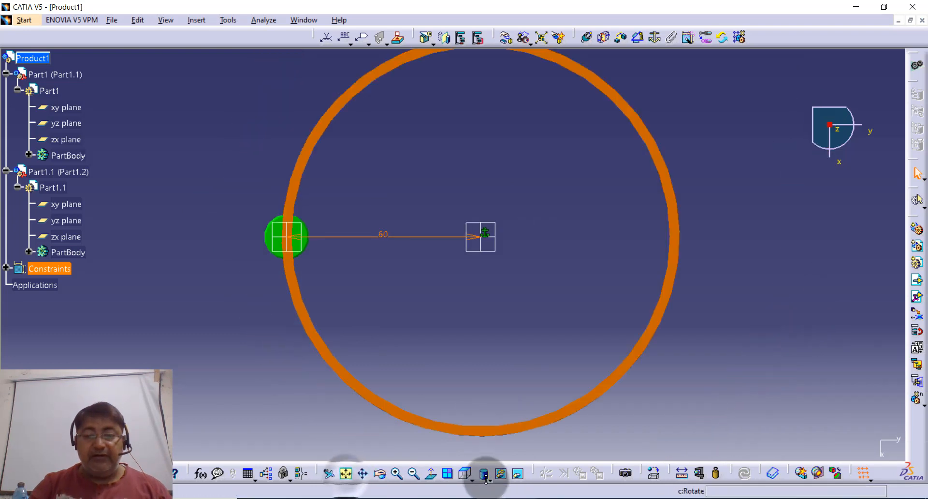
left_click(467, 474)
left_click(468, 476)
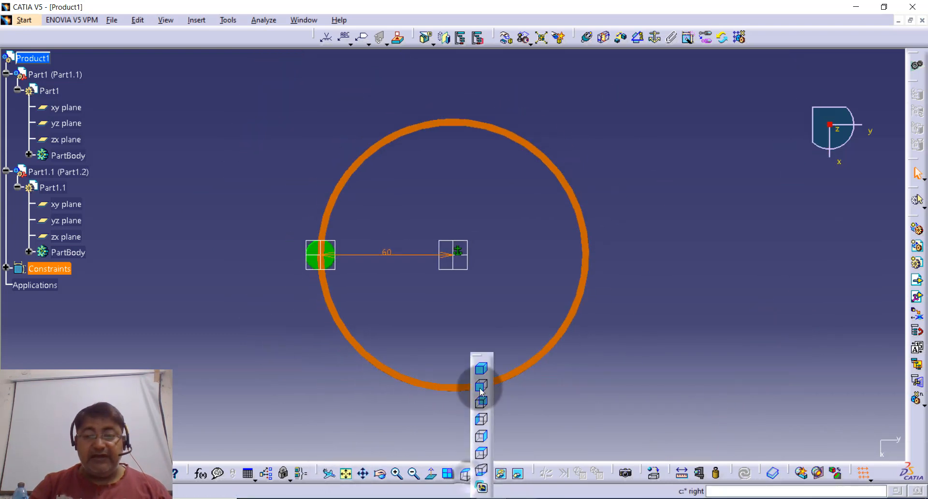
left_click(480, 370)
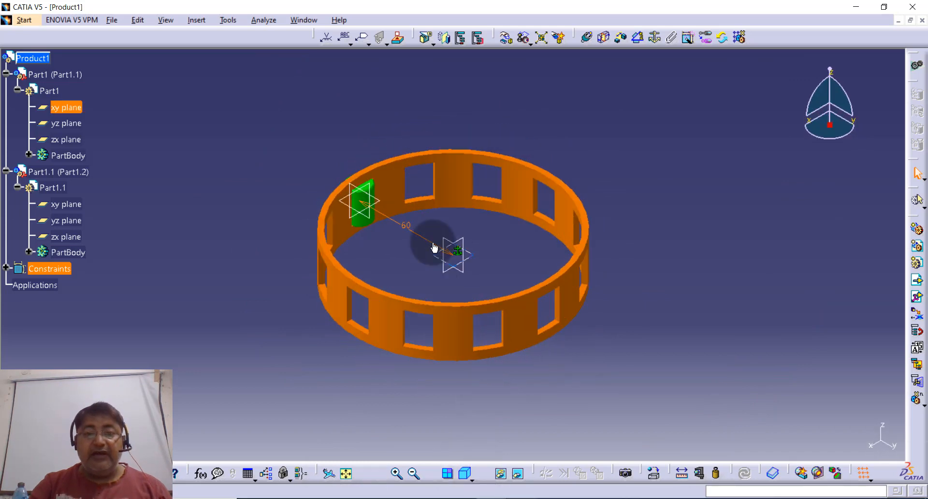
middle_click_drag(461, 220, 468, 271)
middle_click_drag(682, 271, 723, 245)
middle_click_drag(340, 213, 348, 206)
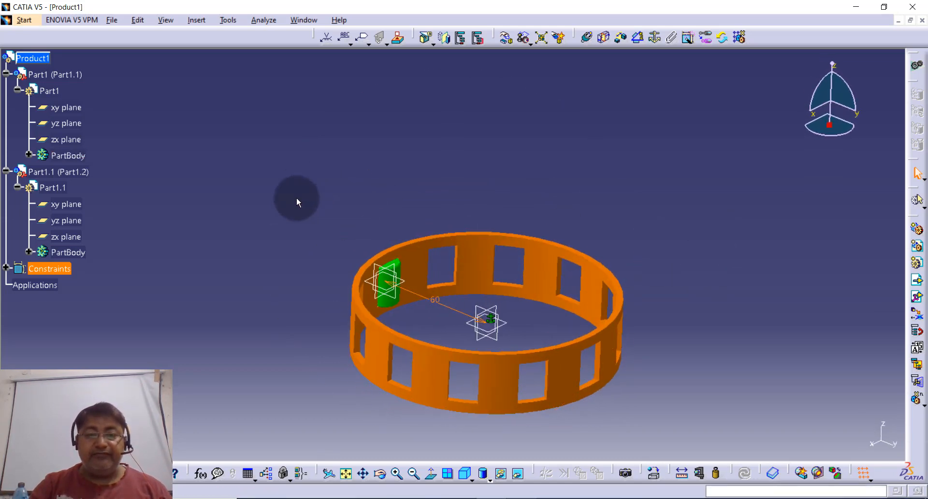
- Add a 0 mm offset constraint with Same orientation between the roller's xy plane and the cage's xy plane
left_click(621, 39)
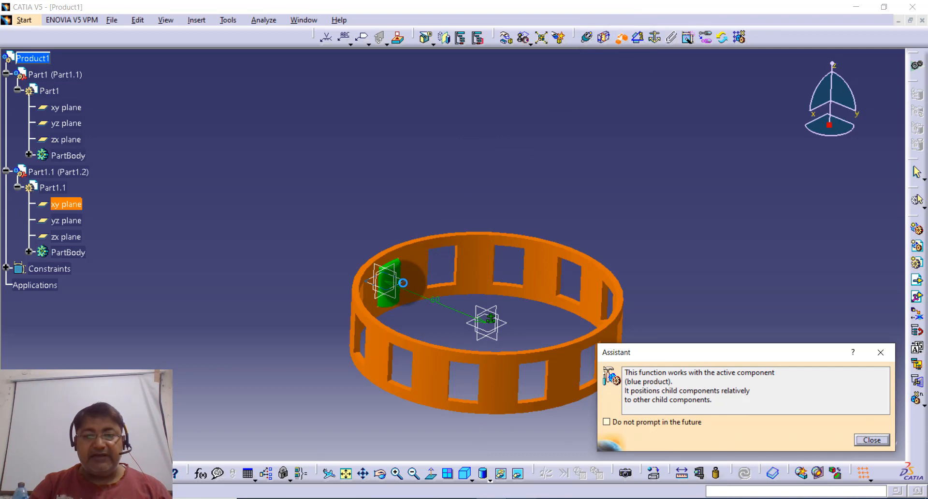
left_click(403, 283)
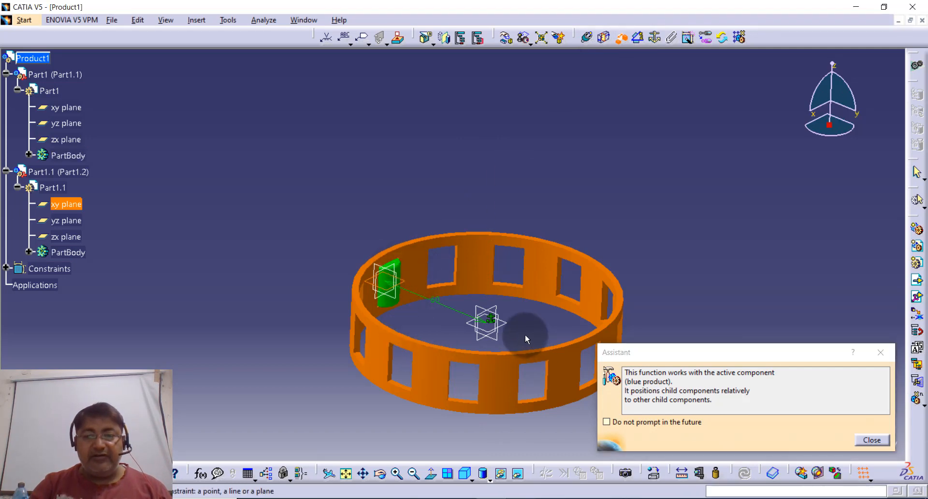
left_click(507, 323)
left_click(507, 324)
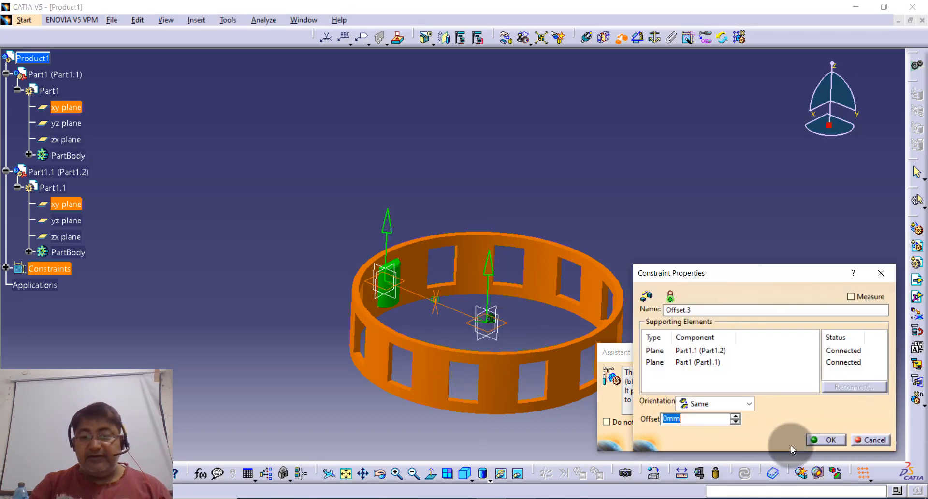
left_click(829, 440)
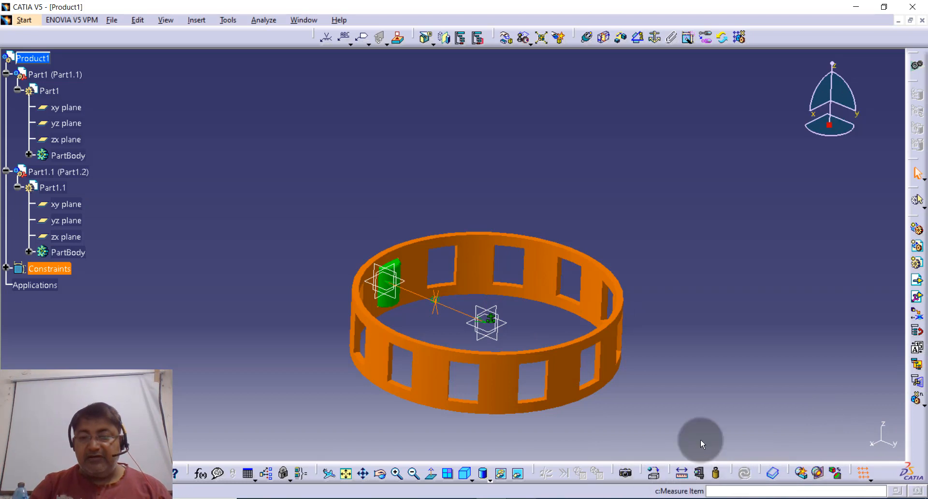
- Examine how the constrained roller sits in its cage window, up close and from several angles
middle_click_drag(670, 237, 642, 216)
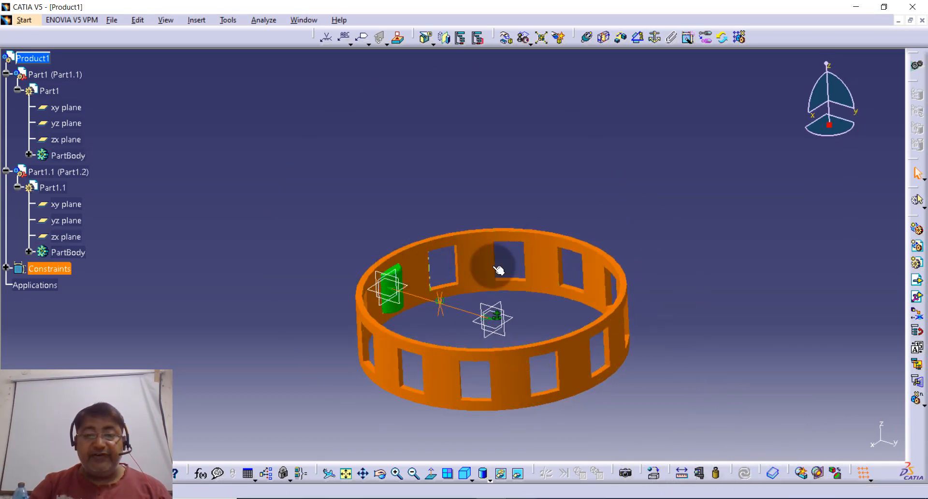
left_click(401, 478)
left_click(401, 478)
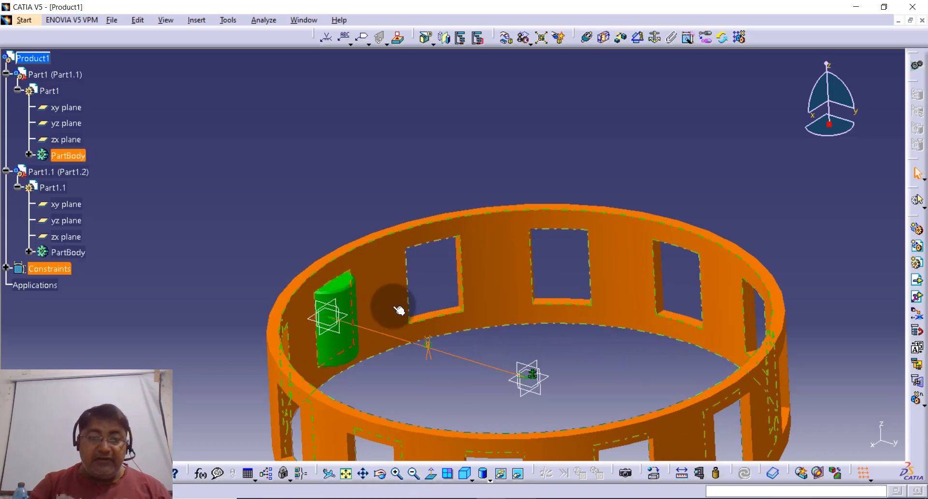
middle_click_drag(395, 306, 373, 292)
left_click(537, 498)
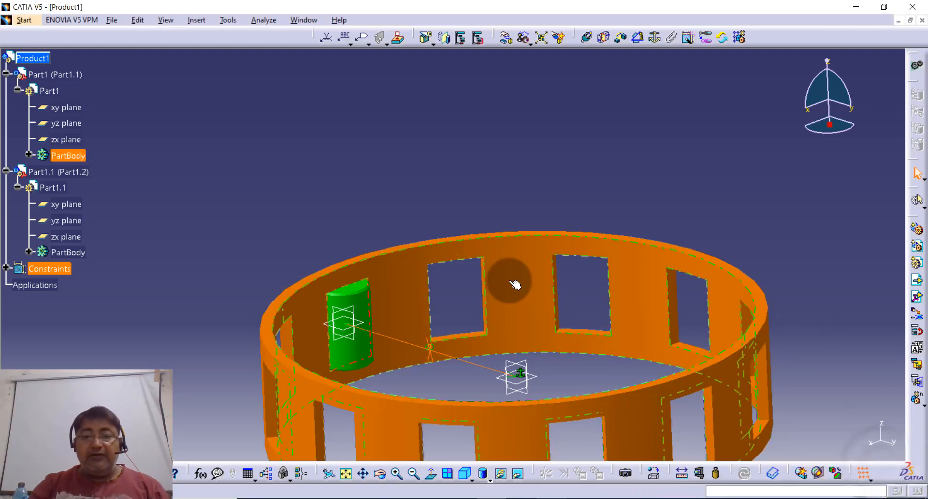
middle_click_drag(513, 317, 520, 256)
middle_click_drag(768, 364, 748, 336)
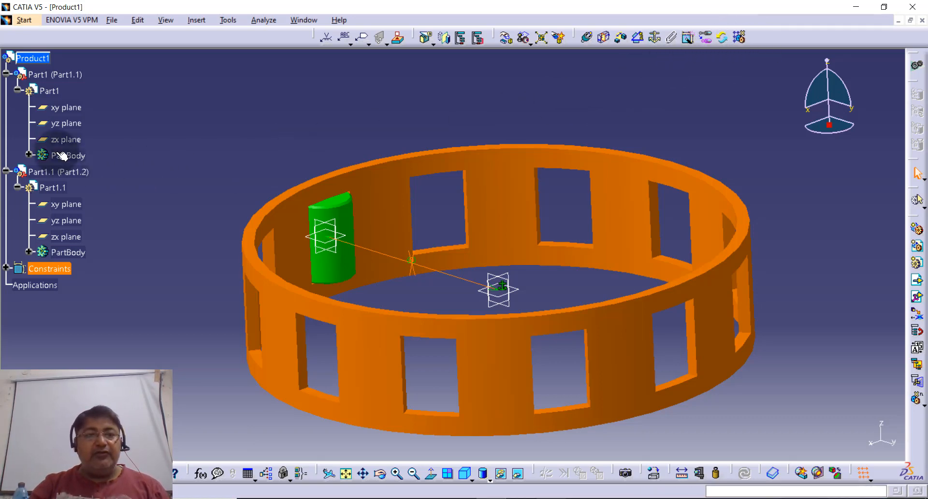
- Instantiate the roller on the cage's CircPattern.1 with Reuse Pattern, following the pattern's definition and re-using the original component
left_click(29, 155)
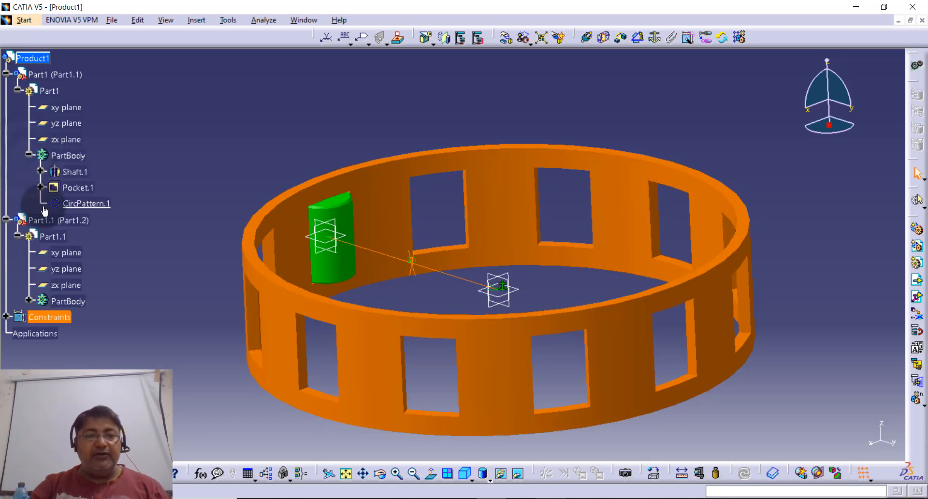
left_click(99, 202)
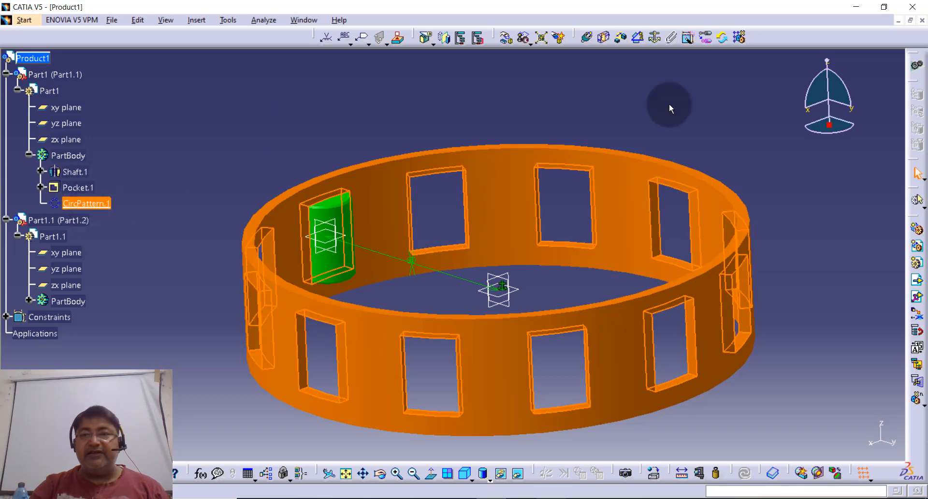
left_click(740, 39)
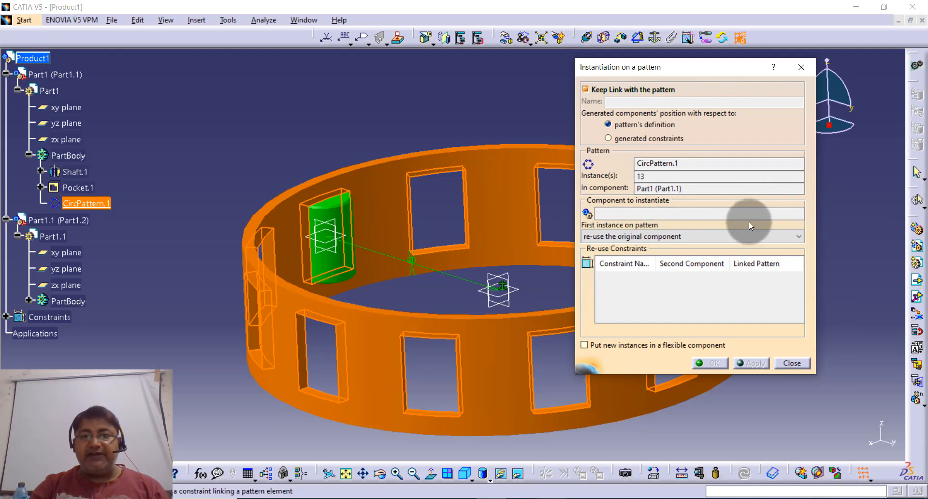
left_click(335, 267)
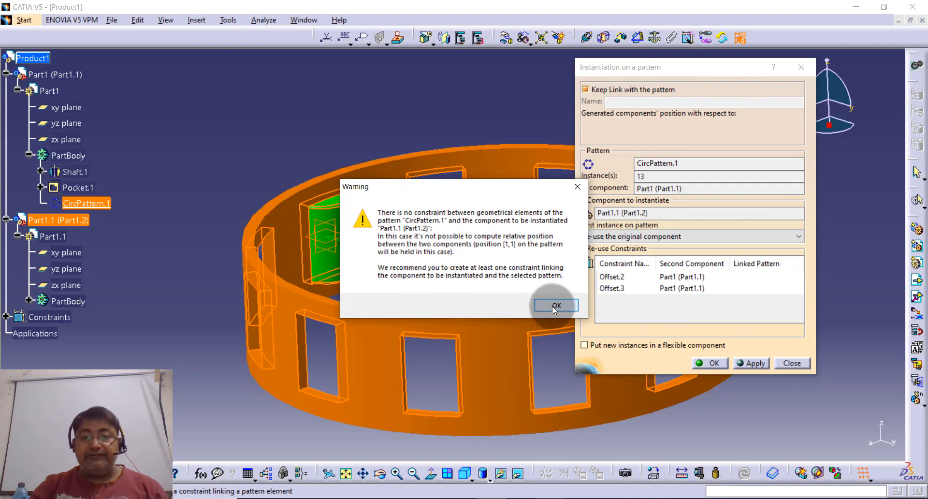
left_click(555, 305)
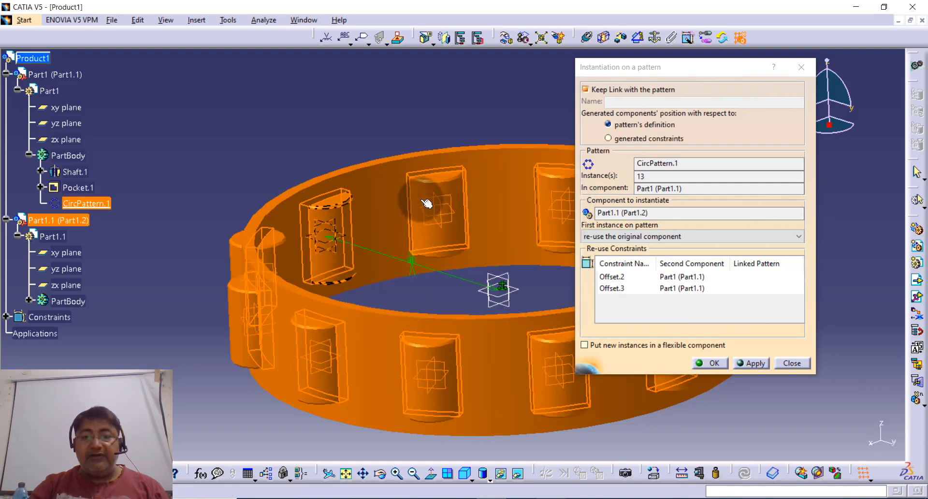
middle_click_drag(327, 115, 478, 242)
left_click(757, 365)
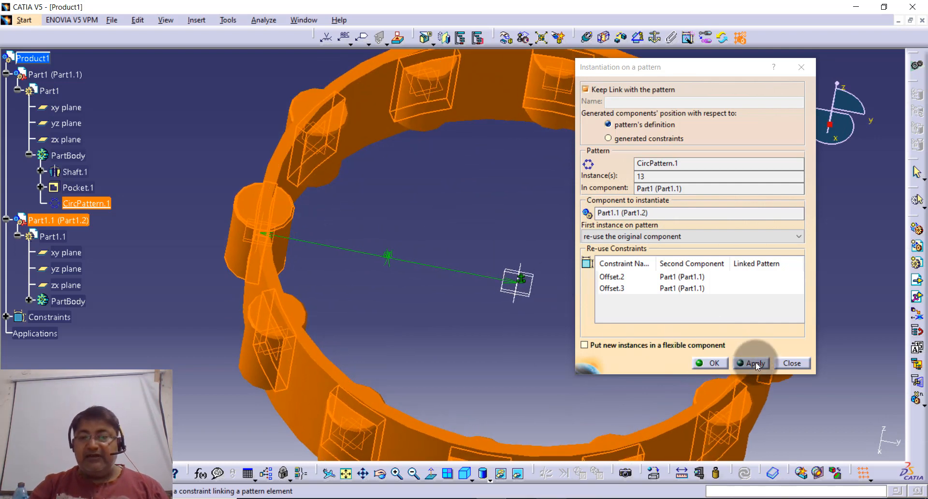
left_click(714, 363)
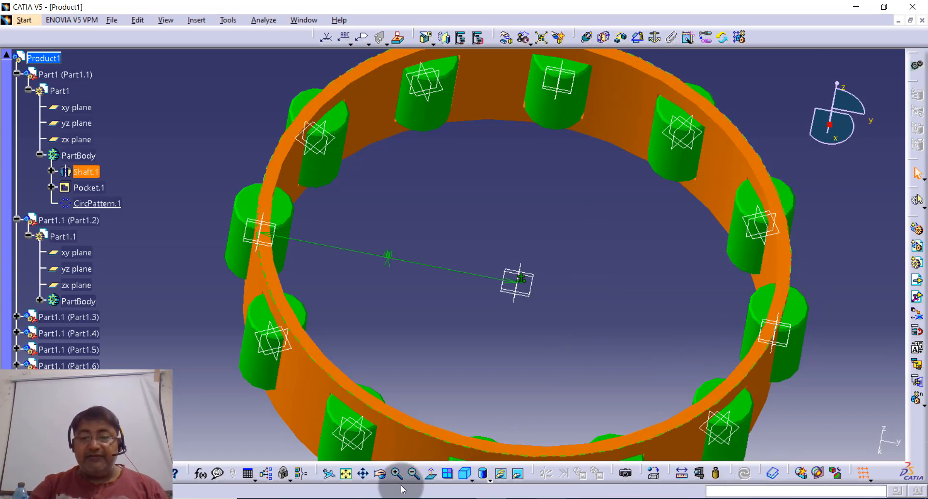
- Insert the INNER RACE RB1 part from the Desktop into Product1 as an existing component with positioning
left_click(464, 473)
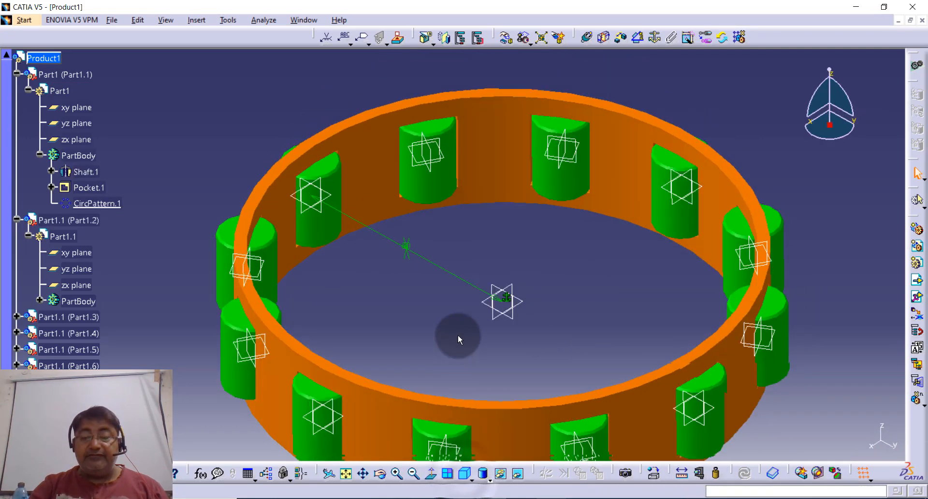
middle_click_drag(549, 335, 572, 196)
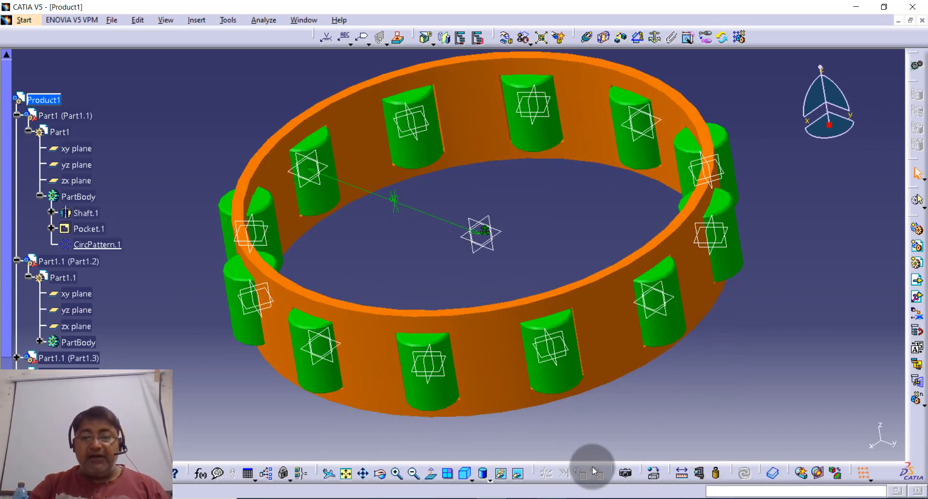
left_click(347, 477)
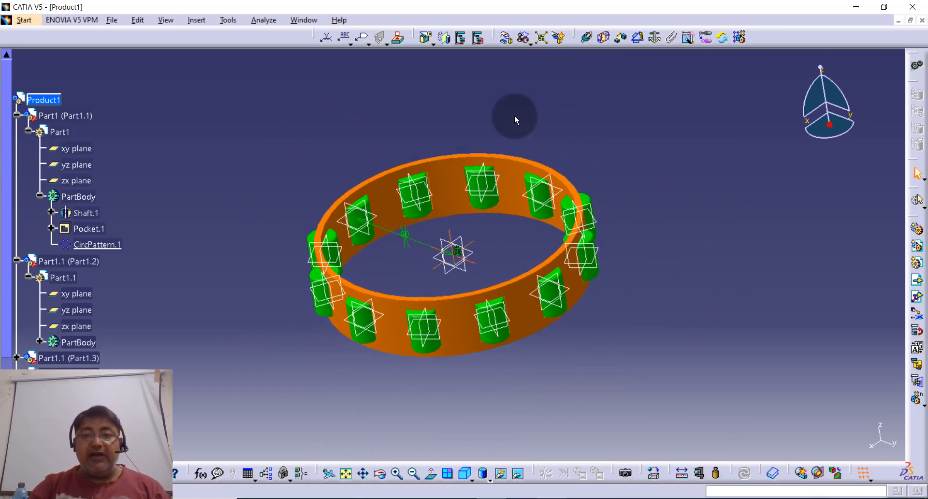
middle_click_drag(514, 114, 515, 132)
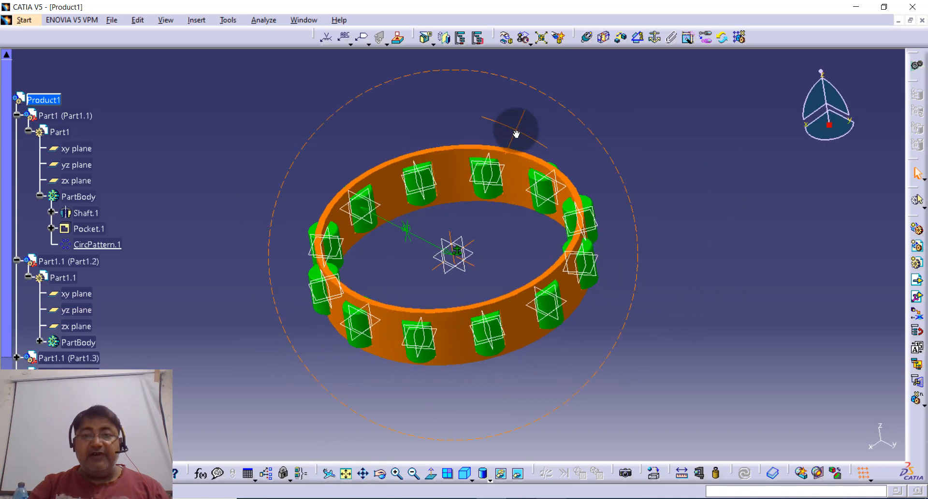
left_click(917, 300)
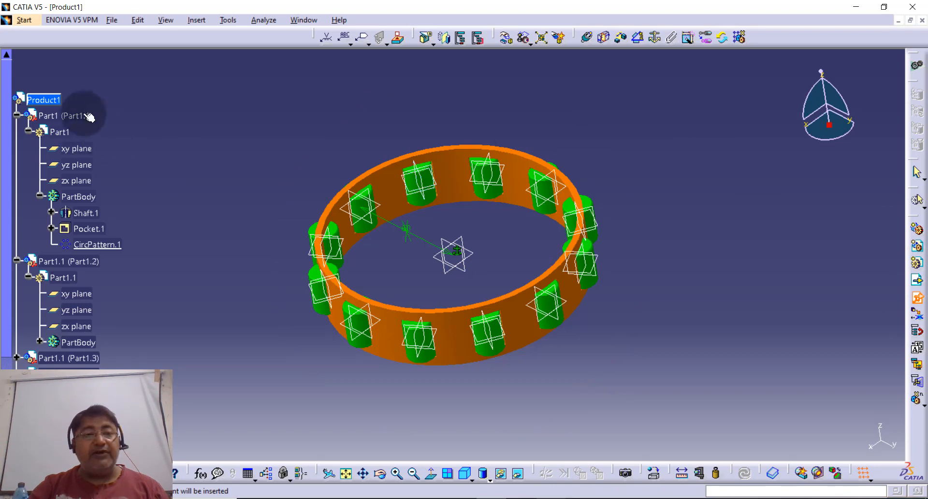
left_click(44, 100)
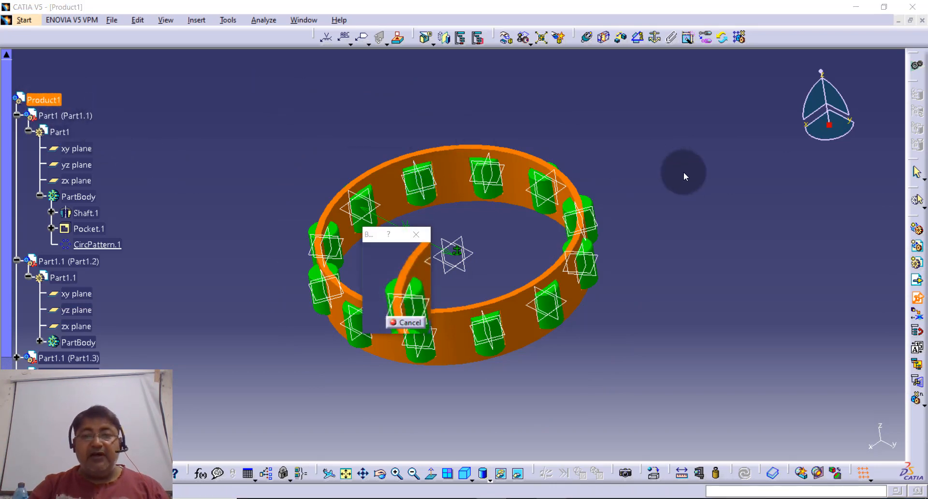
left_click(333, 289)
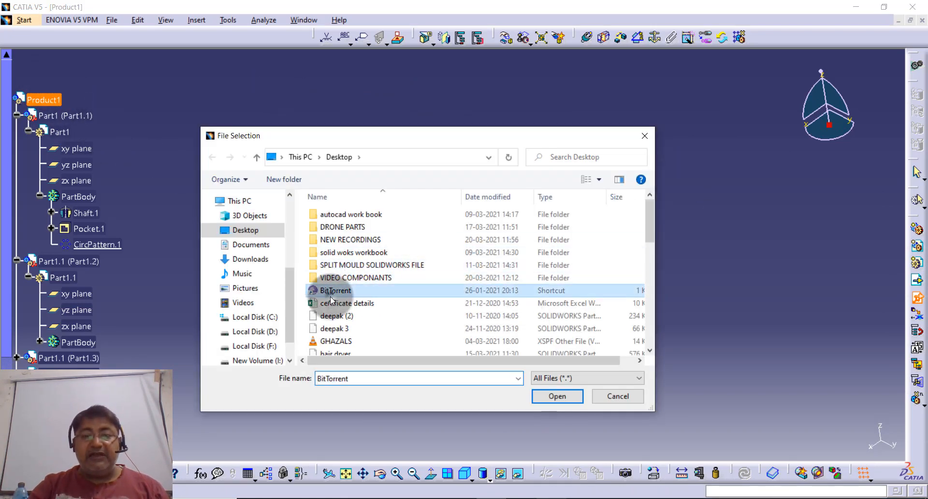
key("i")
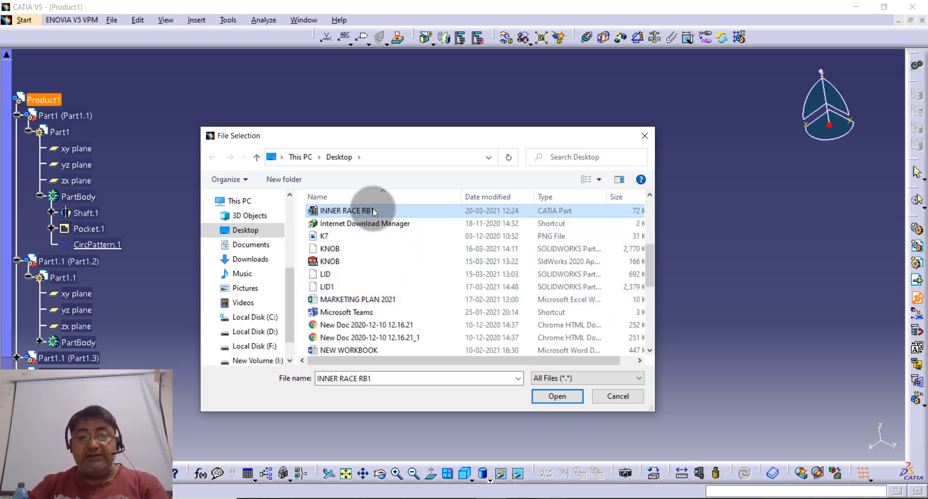
left_click(546, 396)
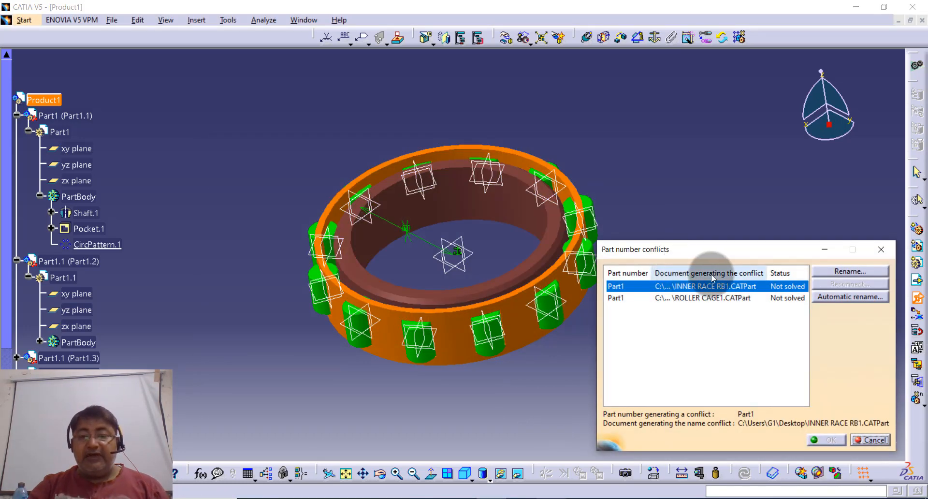
- Resolve the inner race's part number conflicts by automatic renaming and the new number 1.5, and fix the component in place
left_click(841, 297)
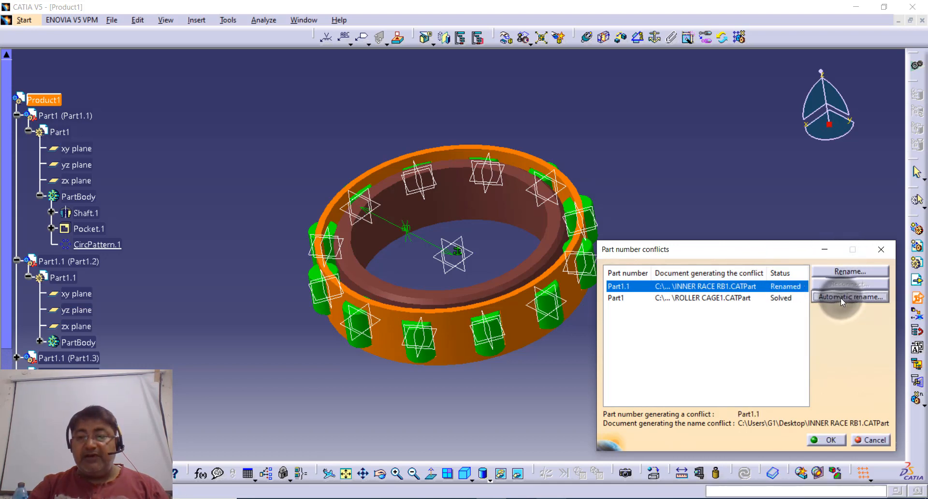
left_click(830, 440)
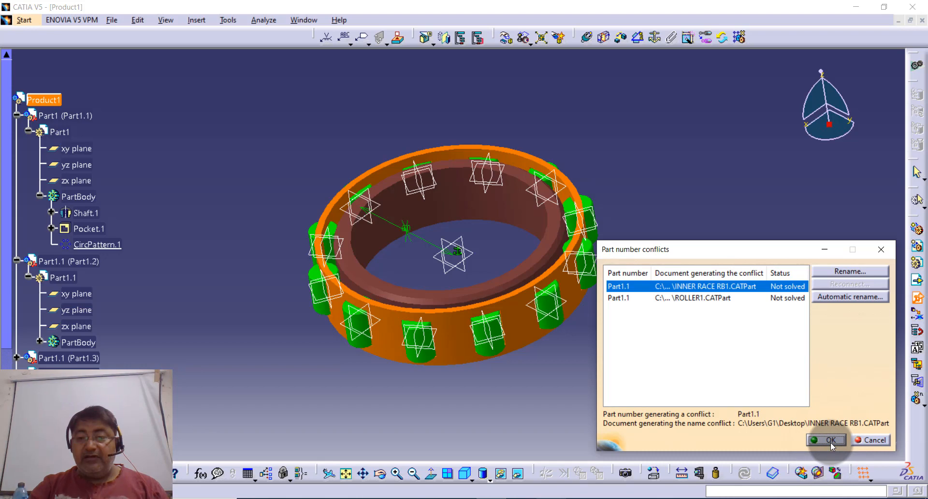
left_click(835, 272)
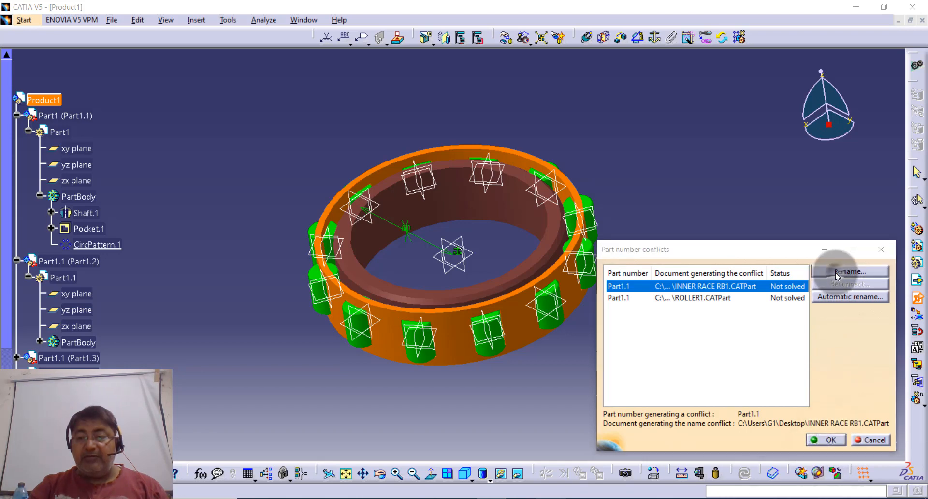
left_click(865, 421)
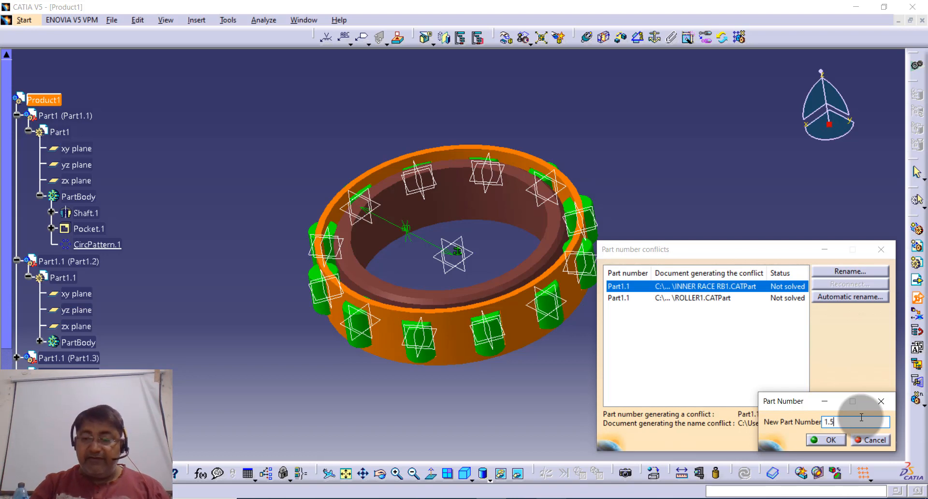
left_click(822, 439)
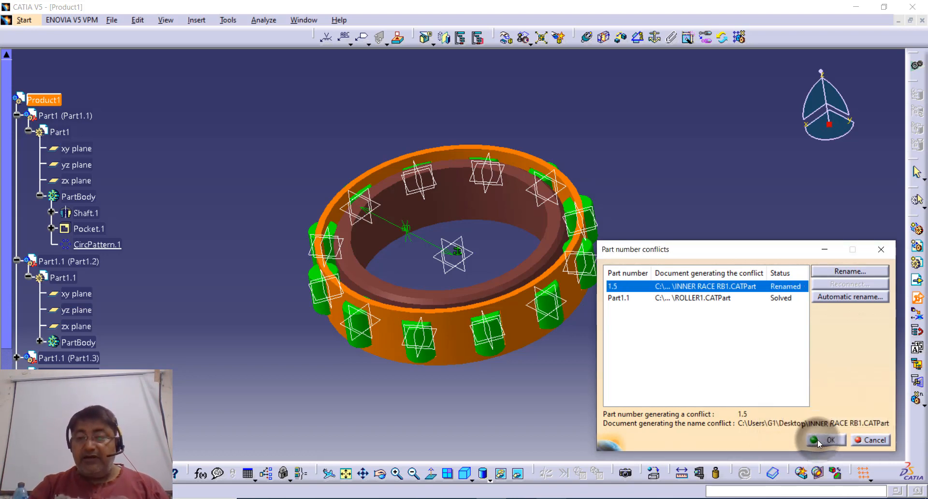
left_click(830, 440)
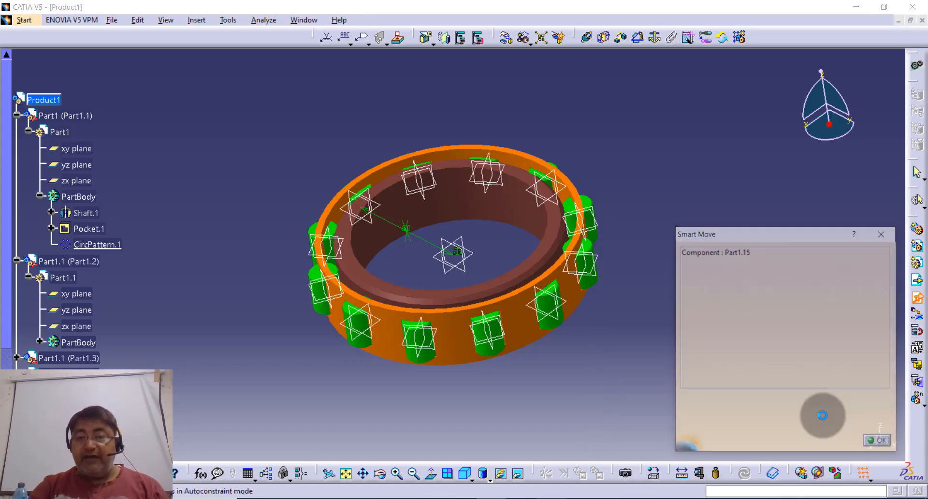
left_click(784, 410)
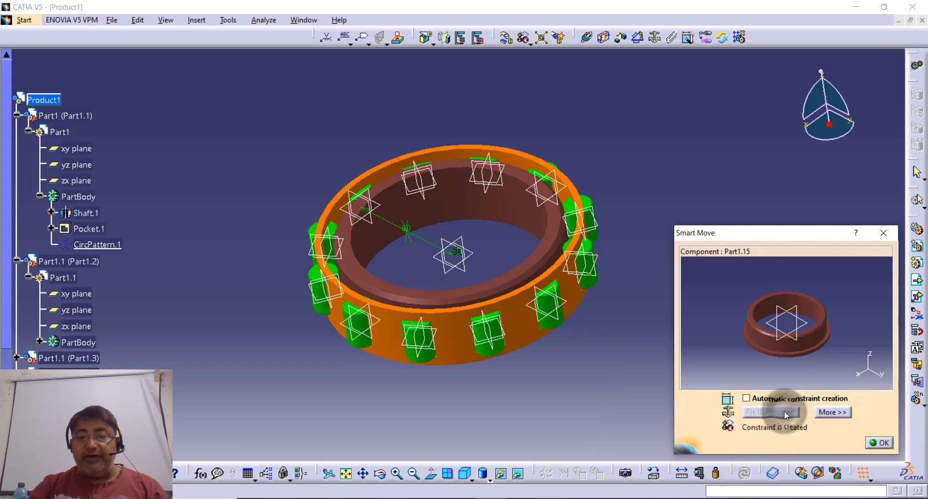
left_click(883, 443)
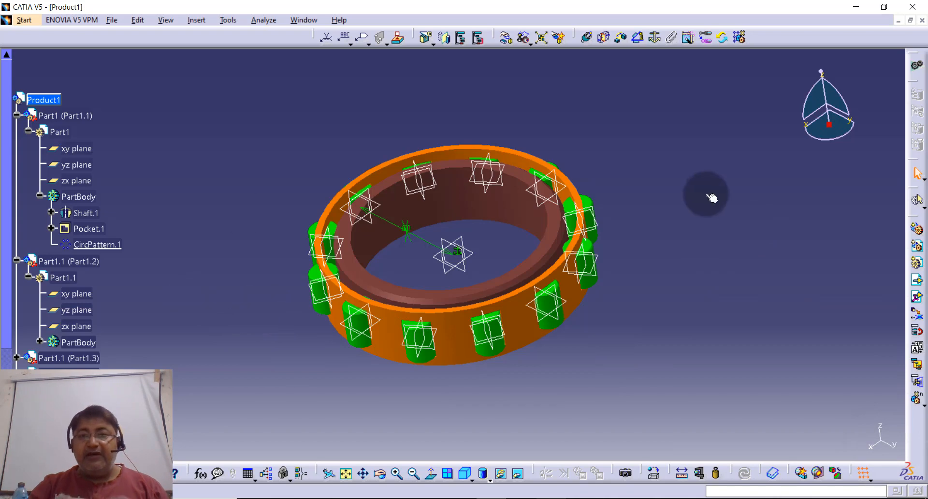
- Insert the OUTER RACE RB1 part from the Desktop into Product1 as an existing component with positioning
left_click(918, 299)
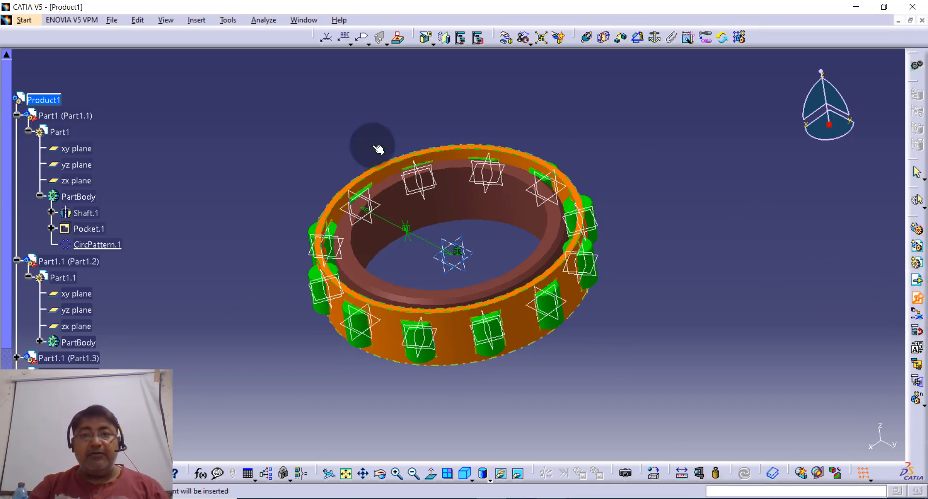
left_click(43, 99)
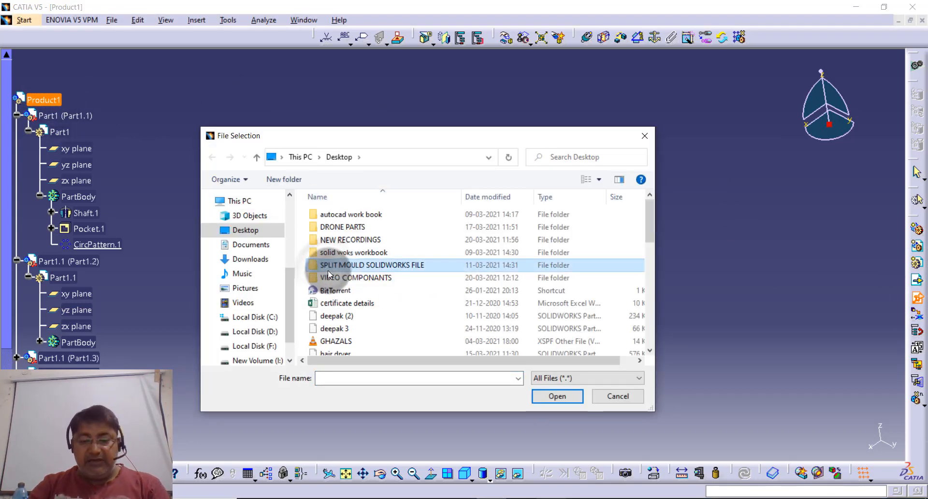
scroll(328, 270, "down", 5)
left_click(338, 210)
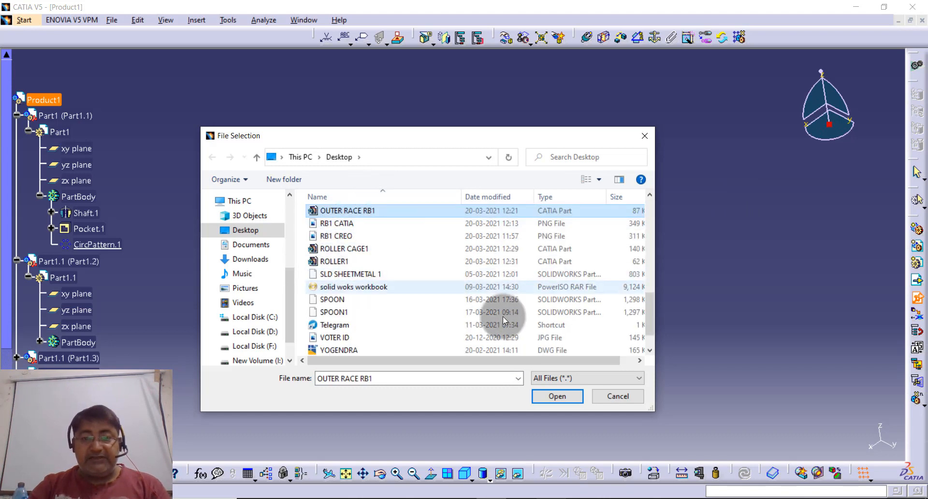
left_click(547, 394)
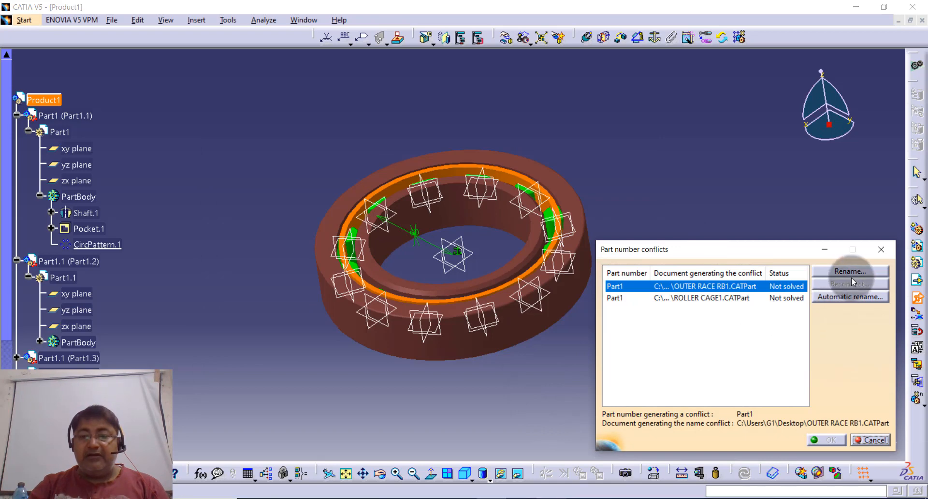
- Resolve the outer race's part number conflict by renaming it to 1.6, and fix the component in place
left_click(854, 272)
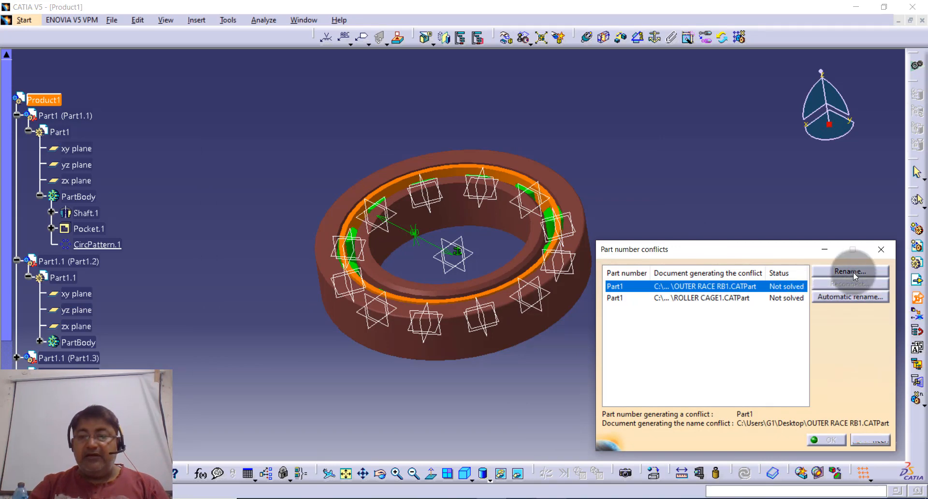
left_click(844, 424)
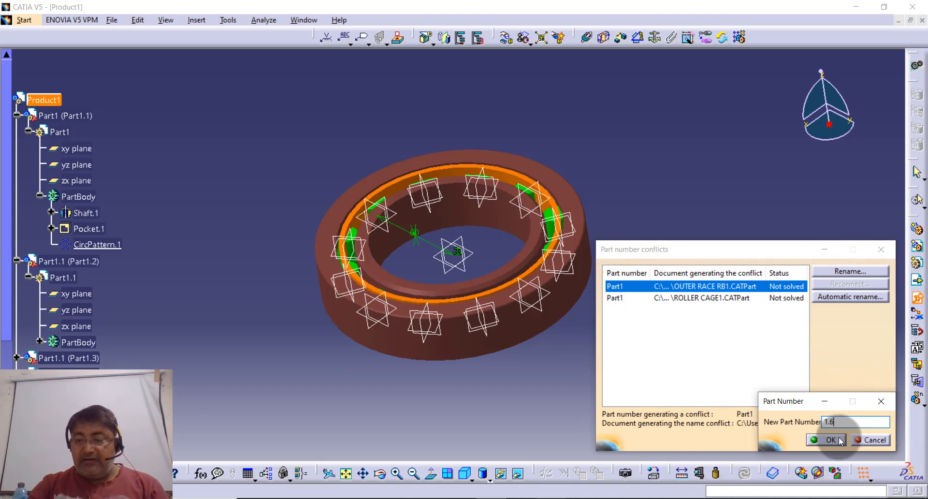
key("Return")
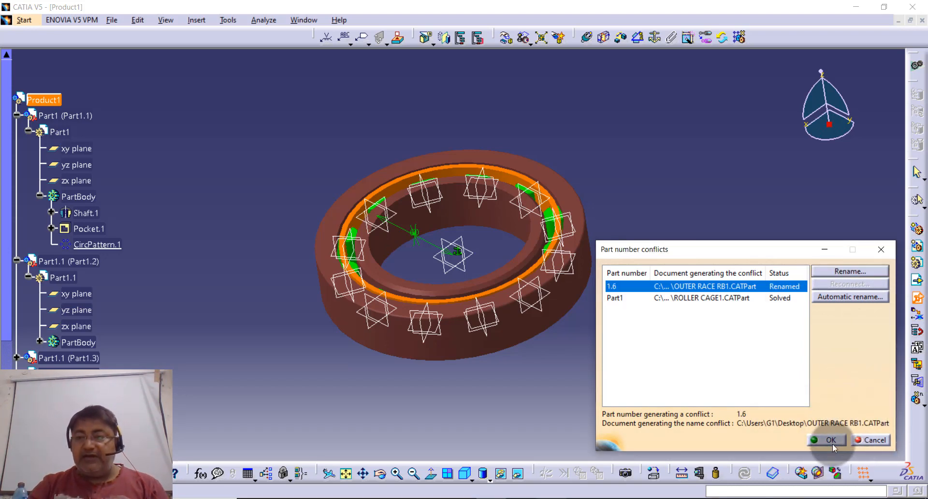
left_click(832, 443)
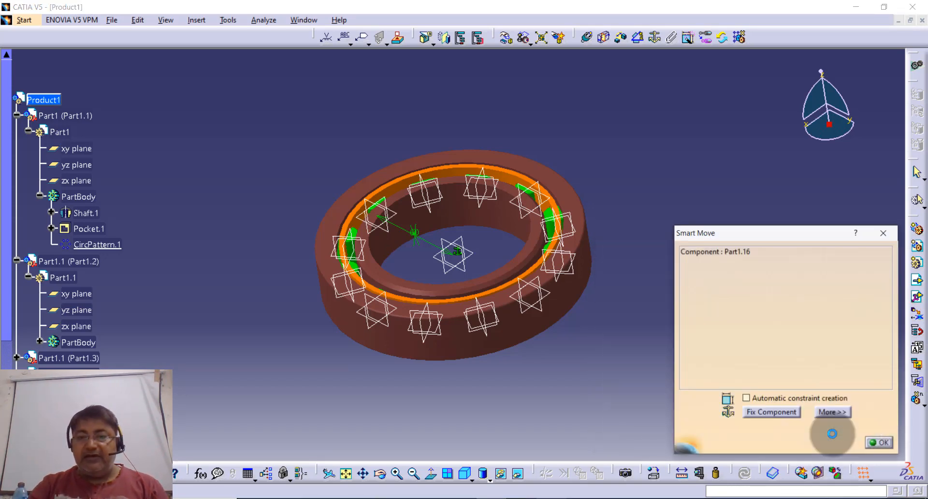
left_click(769, 412)
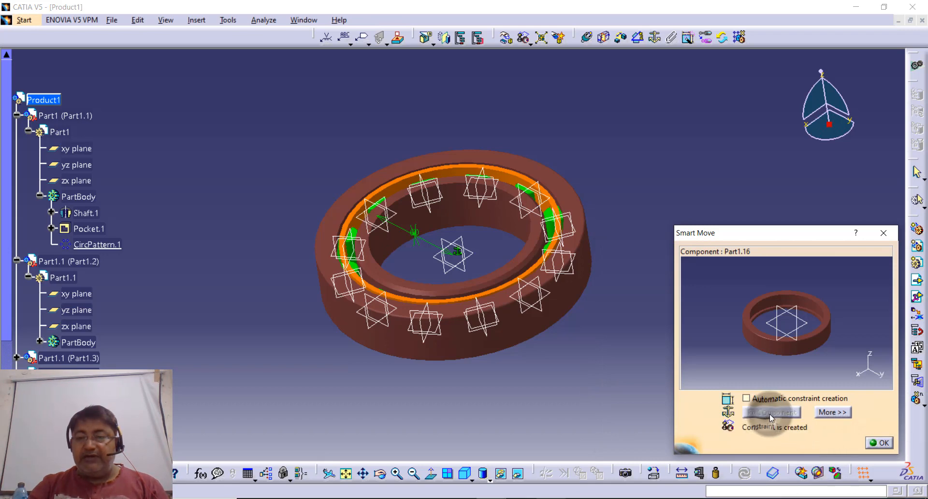
left_click(877, 442)
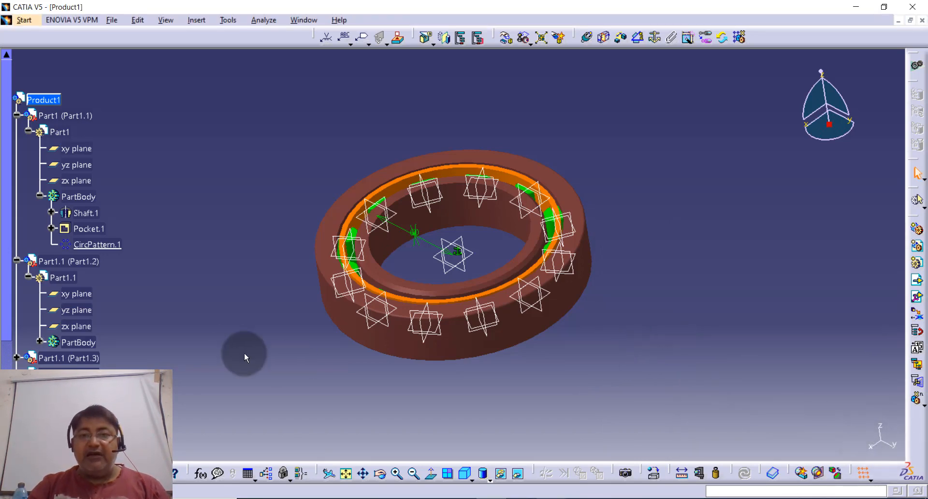
- Hide the xy, yz and zx planes of both the cage (Part1) and the roller (Part1.1)
middle_click_drag(248, 334, 303, 337)
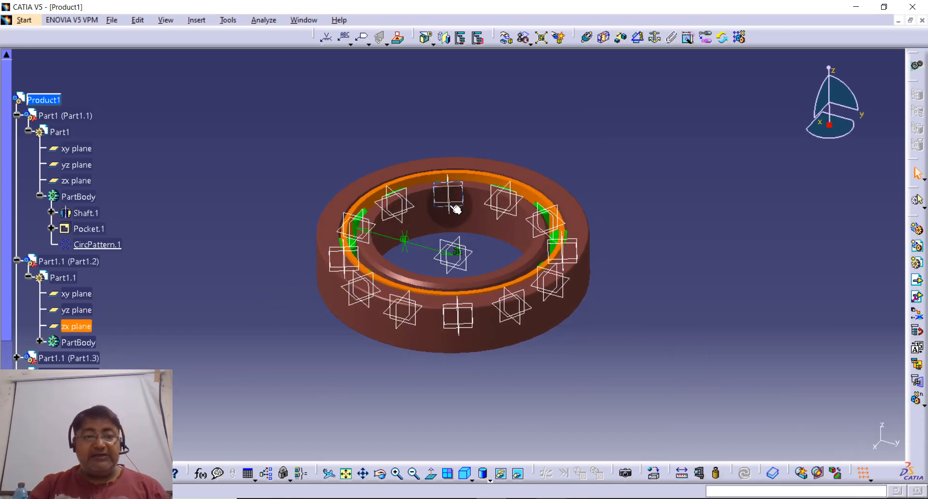
left_click(77, 293)
left_click(79, 311, "ctrl")
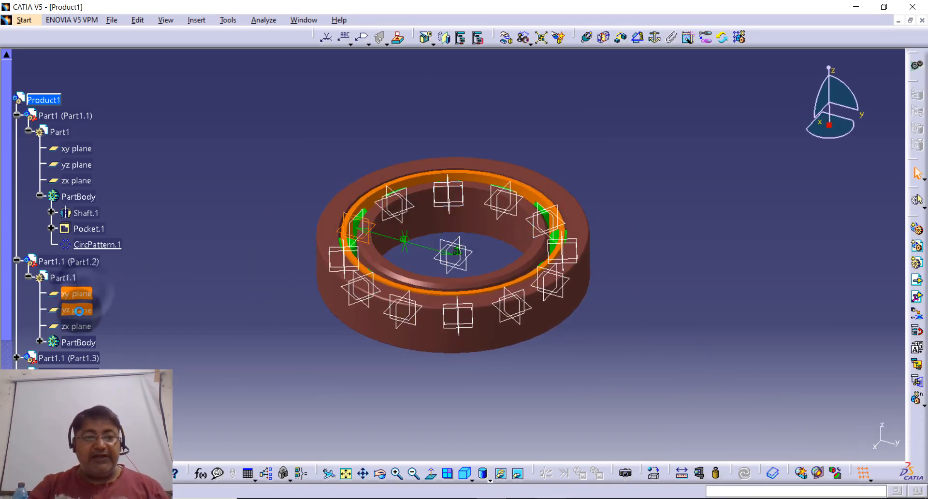
left_click(78, 327, "ctrl")
left_click(76, 149, "ctrl")
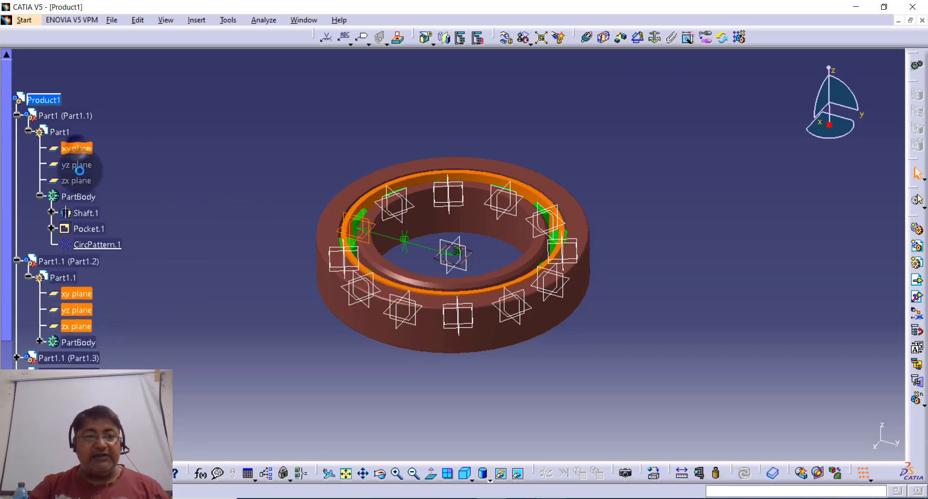
left_click(78, 165, "ctrl")
left_click(83, 181, "ctrl")
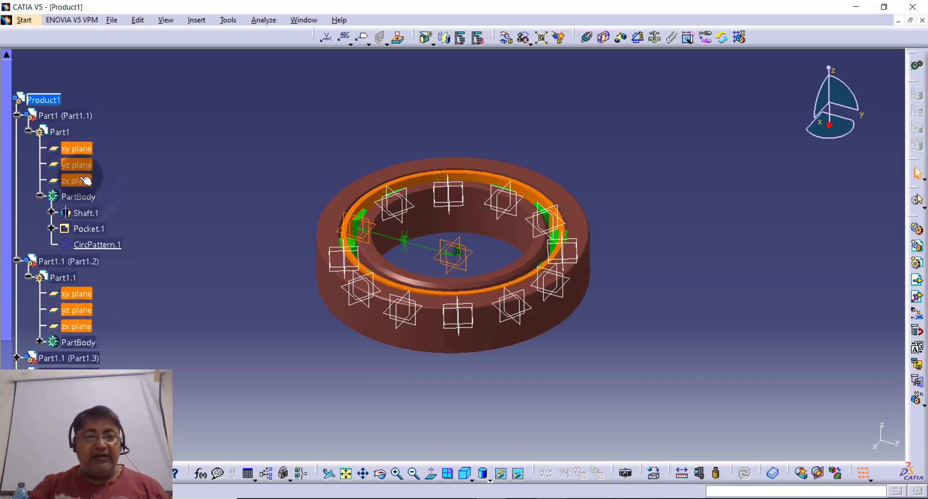
right_click(83, 180)
left_click(121, 211)
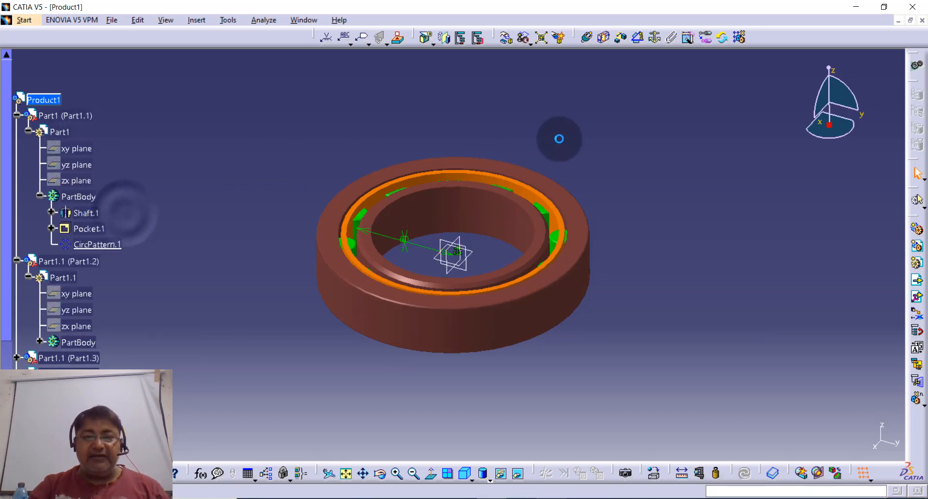
- Hide the roller's offset constraint symbols displayed across the bearing's bore
middle_click_drag(607, 175, 631, 200)
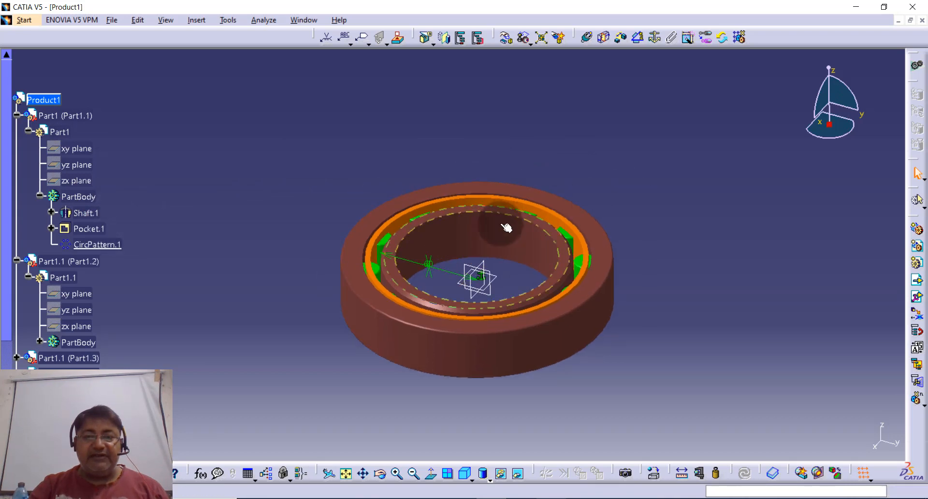
right_click(431, 269)
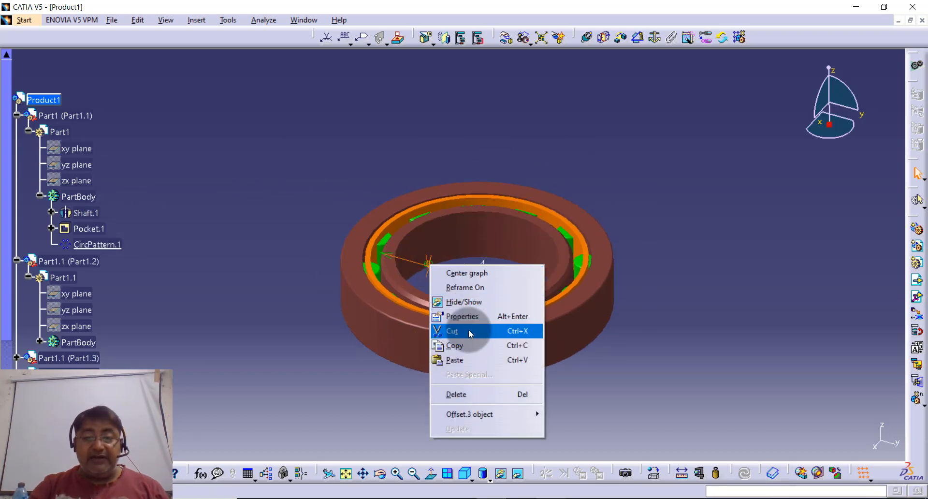
left_click(474, 304)
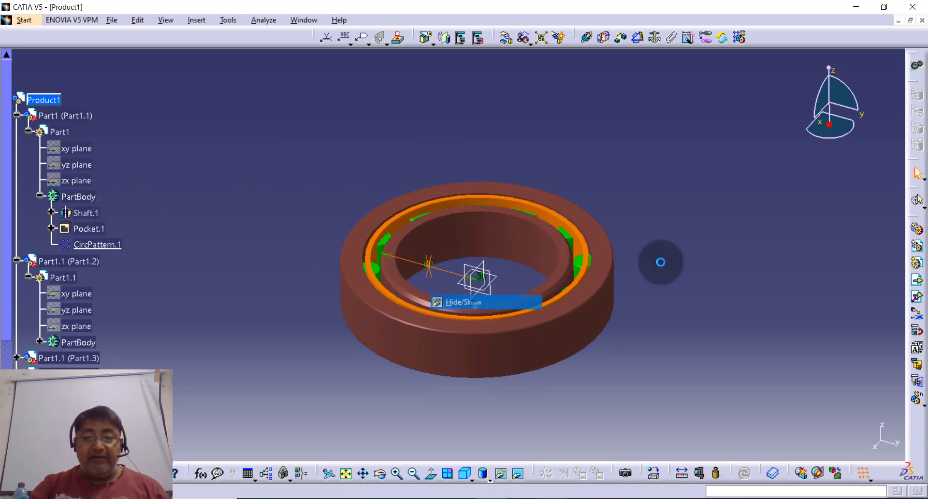
right_click(430, 269)
left_click(468, 303)
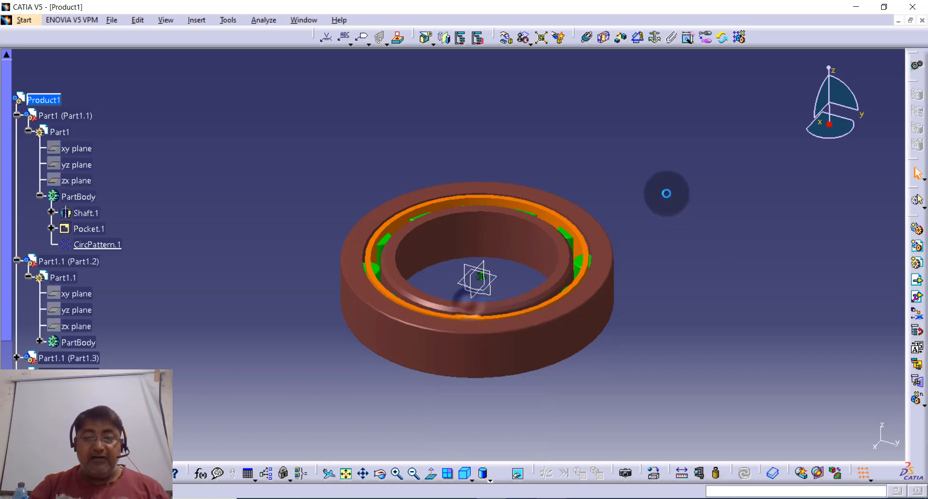
- Examine the assembled bearing from several angles, checking the rollers and cage between the inner and outer races
middle_click_drag(593, 147, 526, 257)
middle_click_drag(321, 287, 406, 241)
middle_click_drag(689, 174, 667, 174)
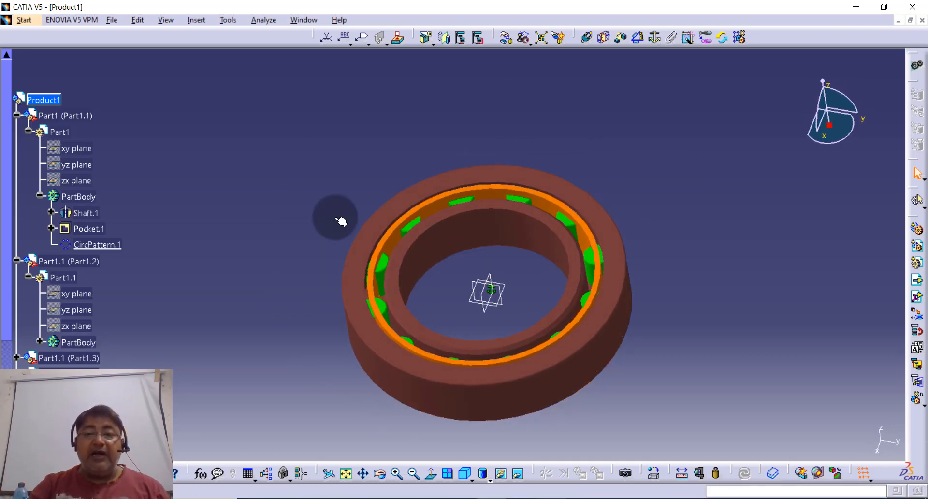
middle_click_drag(270, 323, 273, 292)
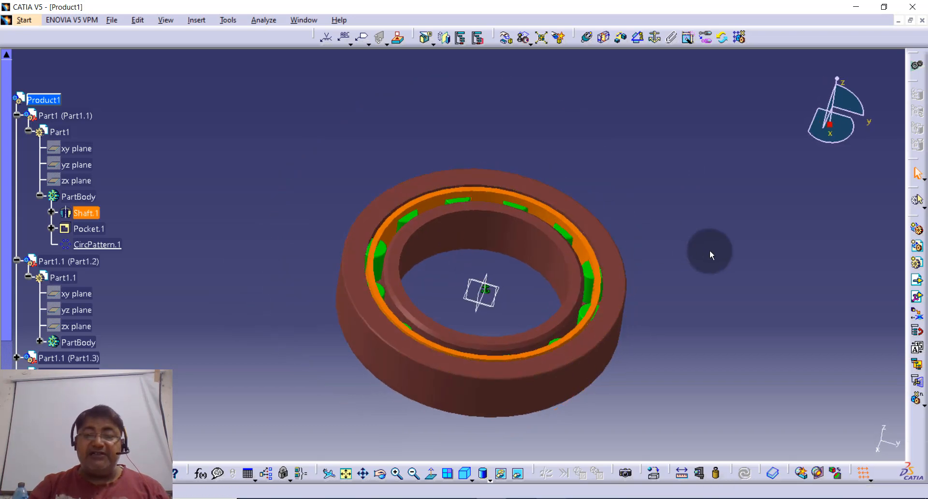
middle_click_drag(710, 253, 602, 156)
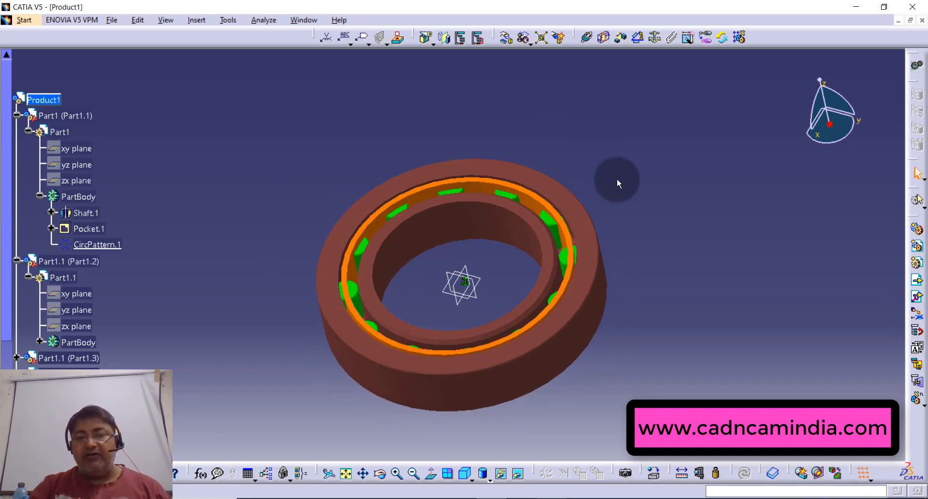
mouse_move(611, 149)
middle_mouse_down()
mouse_move(572, 145)
mouse_move(599, 142)
mouse_move(619, 192)
mouse_move(642, 190)
mouse_move(582, 136)
mouse_move(551, 200)
mouse_move(607, 151)
middle_mouse_up()
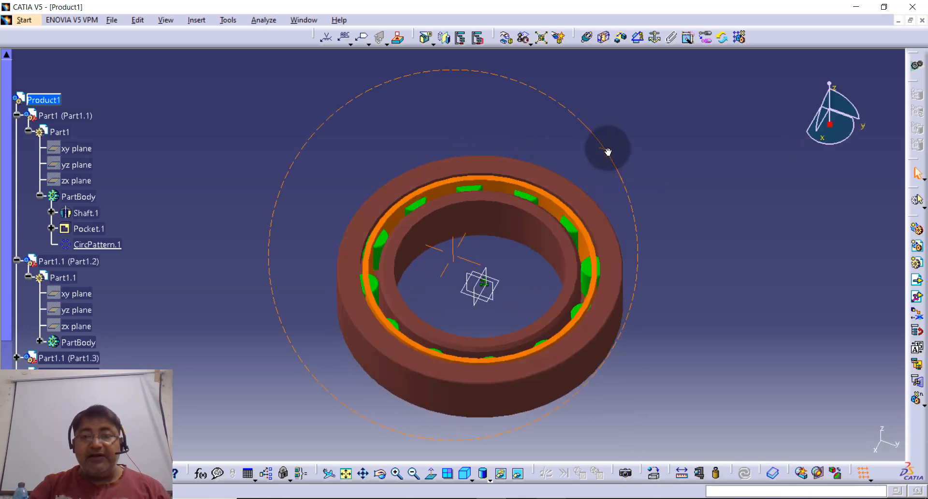
middle_click_drag(694, 319, 654, 227)
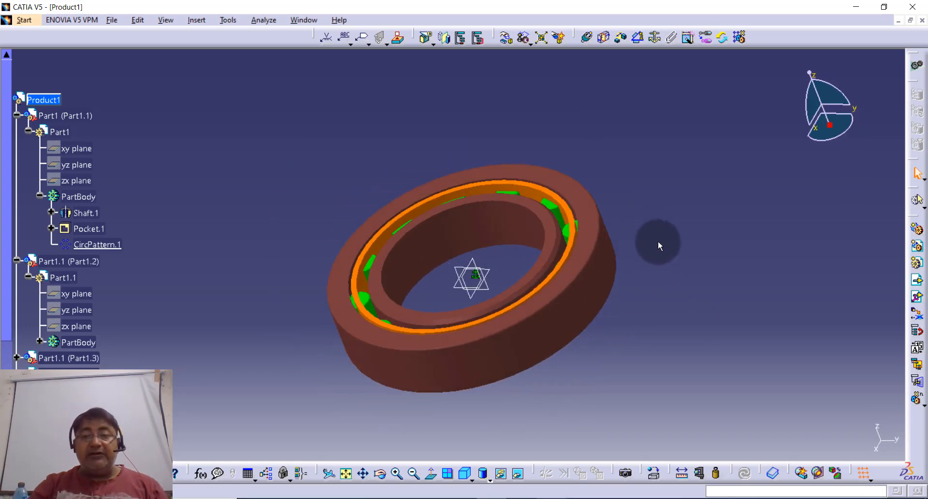